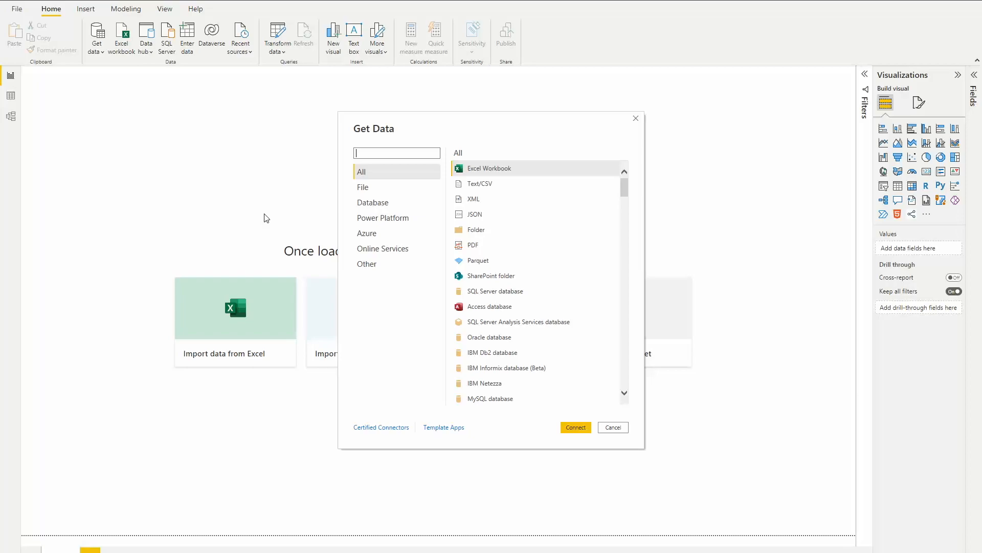
Examine the available data connectors in the File, Database, Power Platform, Azure, Online Services and Other categories, then return to All
{"action": "left_click", "coordinate": [384, 194]}
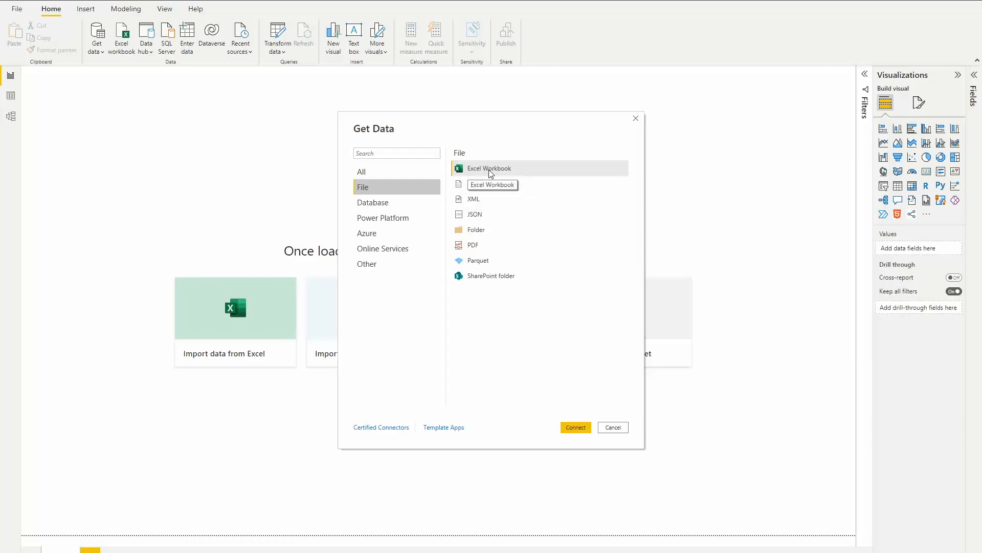
{"action": "left_click", "coordinate": [410, 210]}
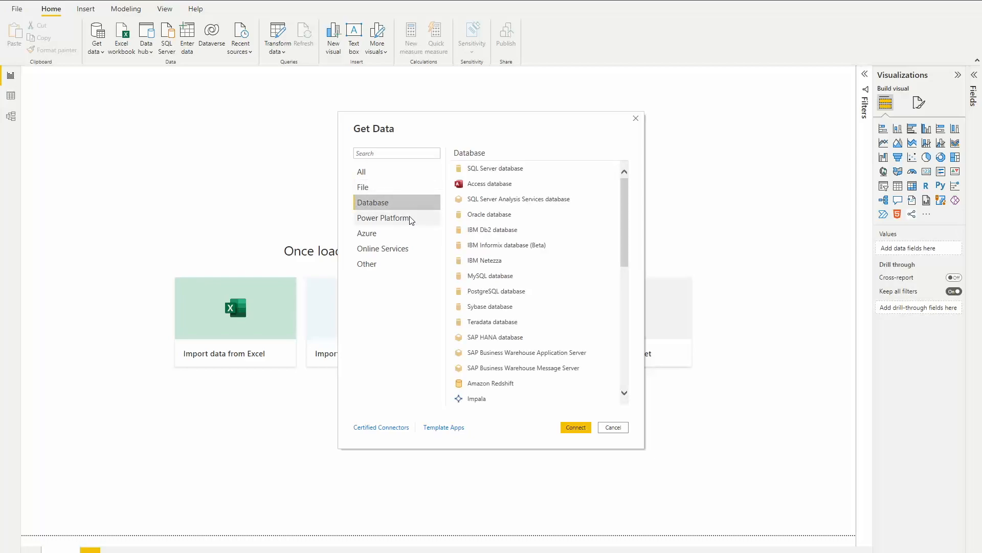
{"action": "left_click_drag", "start_coordinate": [629, 234], "coordinate": [621, 337]}
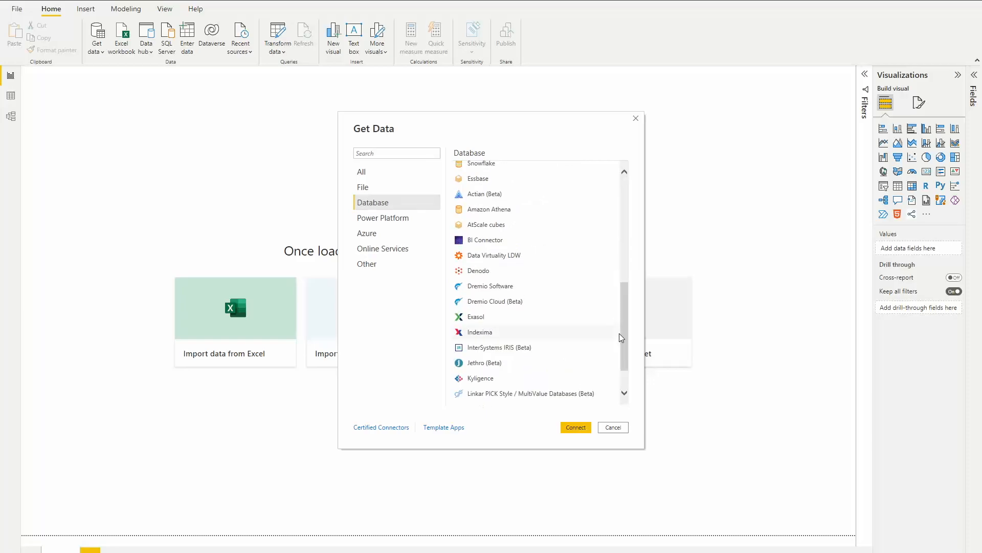
{"action": "left_click", "coordinate": [410, 222]}
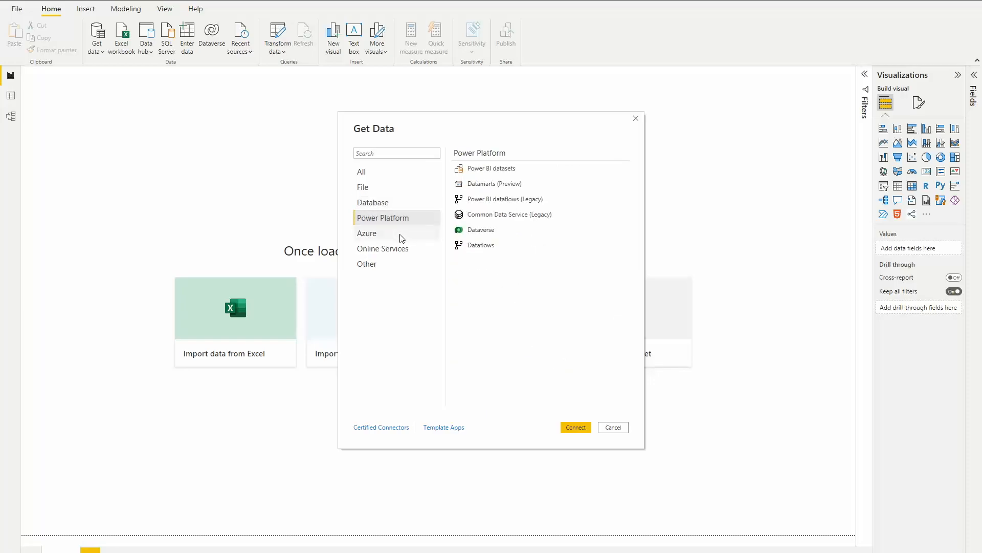
{"action": "left_click", "coordinate": [402, 237]}
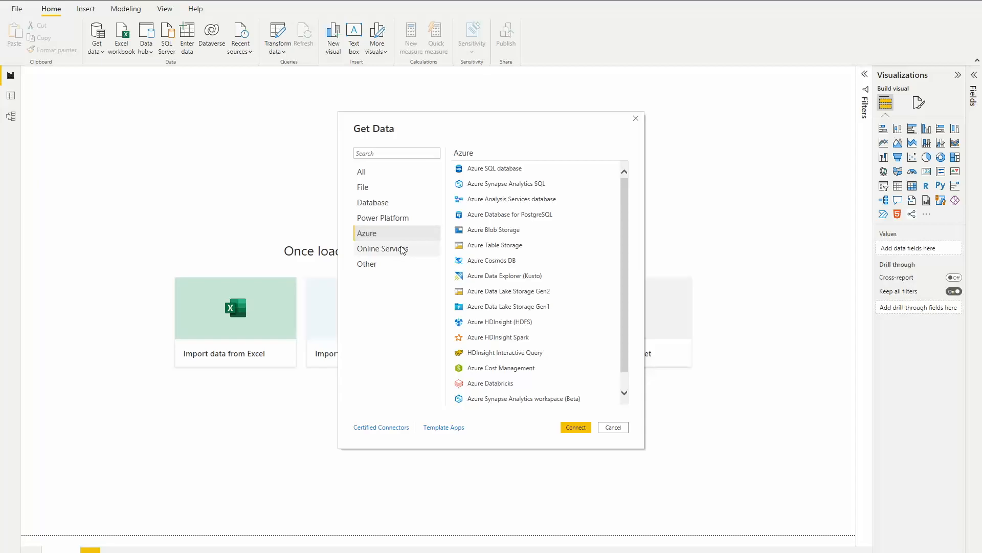
{"action": "left_click", "coordinate": [403, 249]}
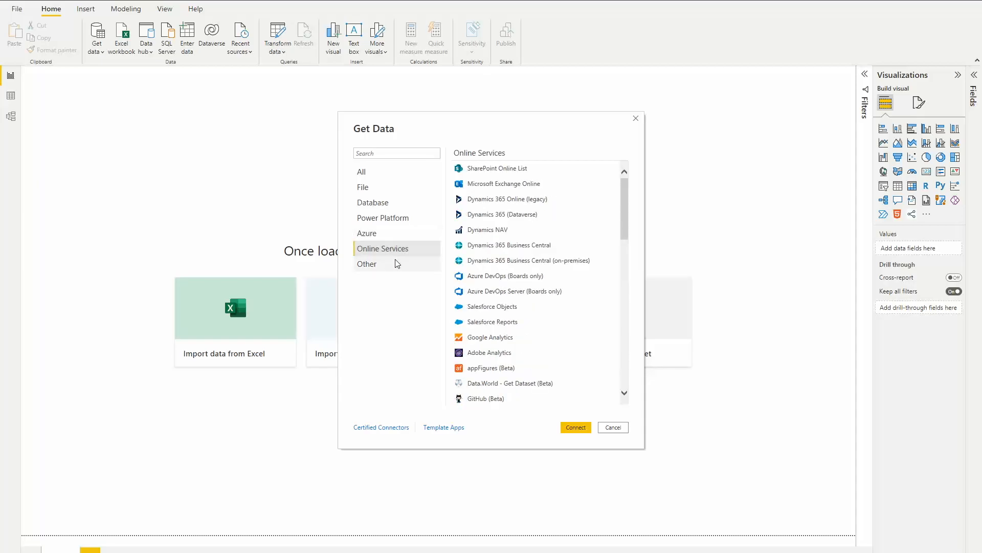
{"action": "left_click", "coordinate": [396, 263]}
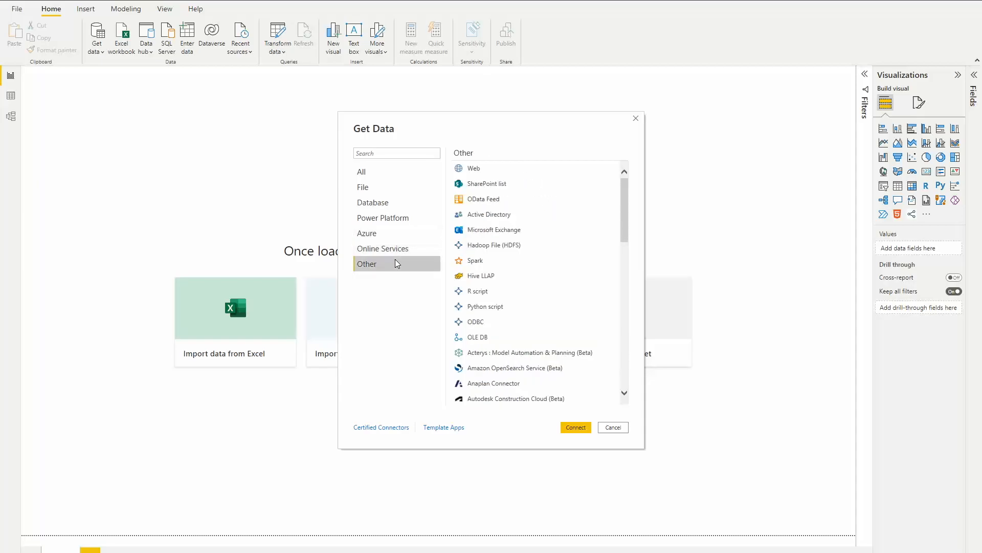
{"action": "left_click", "coordinate": [407, 176]}
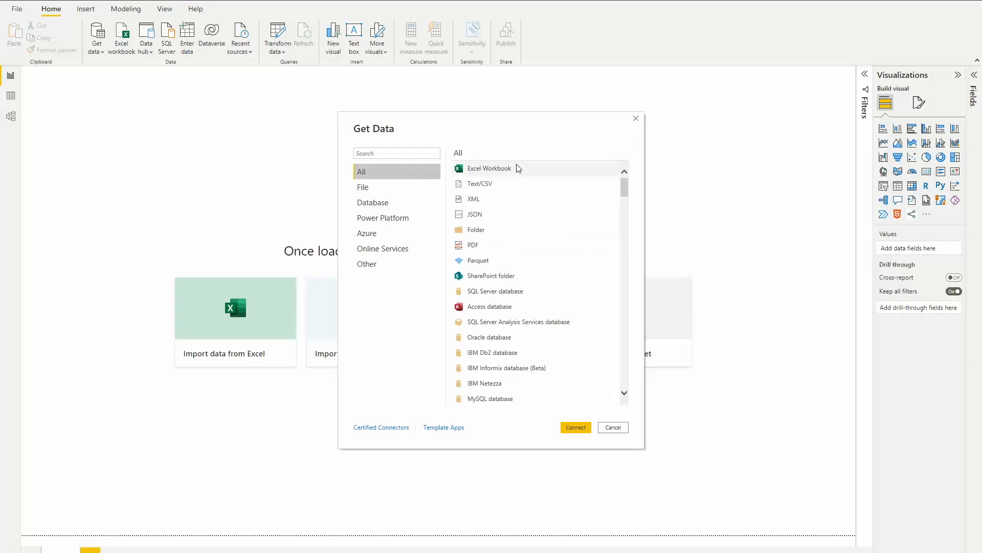
Choose Excel Workbook as the data source and start the connection
{"action": "left_click", "coordinate": [516, 170]}
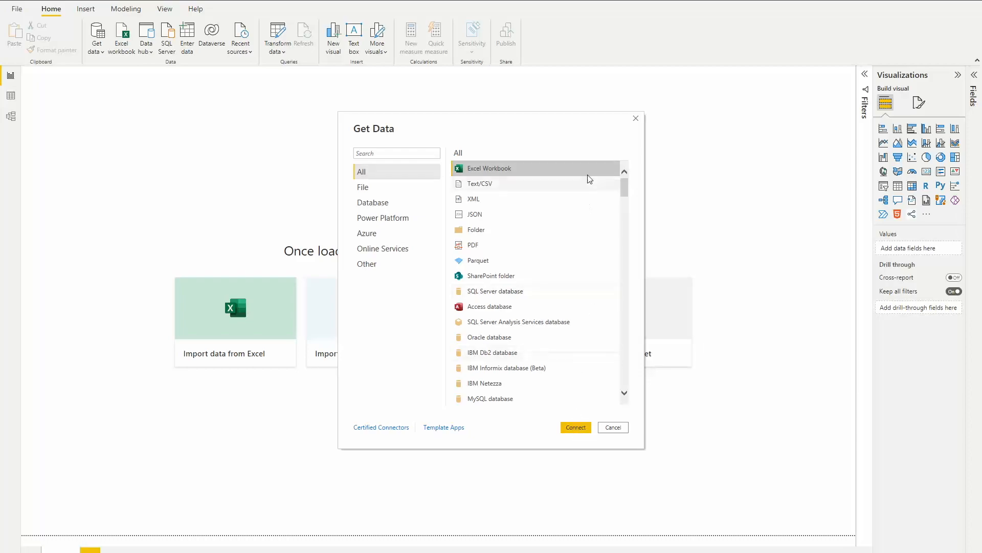
{"action": "left_click", "coordinate": [587, 424]}
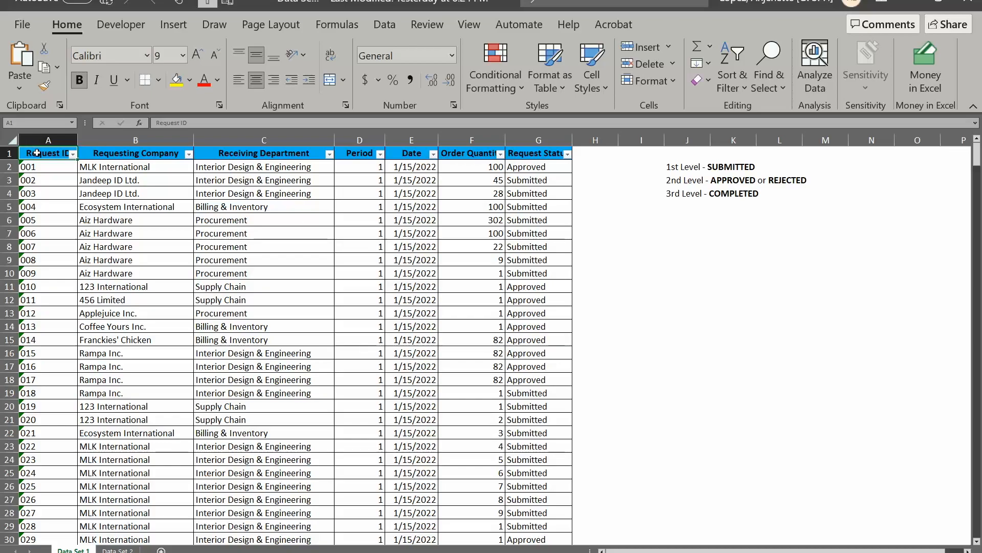
In the Excel workbook, go through the Data Set 1 column headers from Requesting Company to Request Status
{"action": "left_click", "coordinate": [163, 152]}
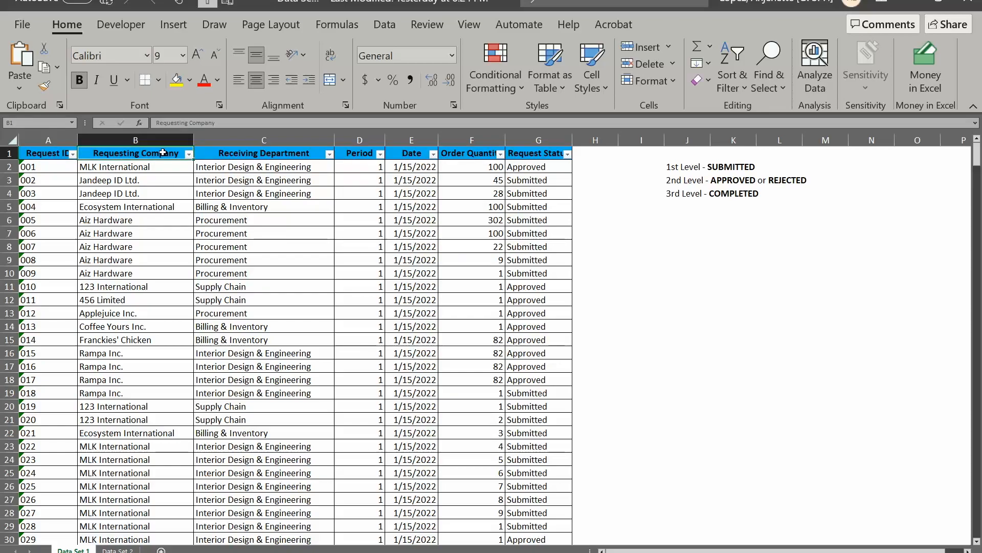
{"action": "key", "text": "Right"}
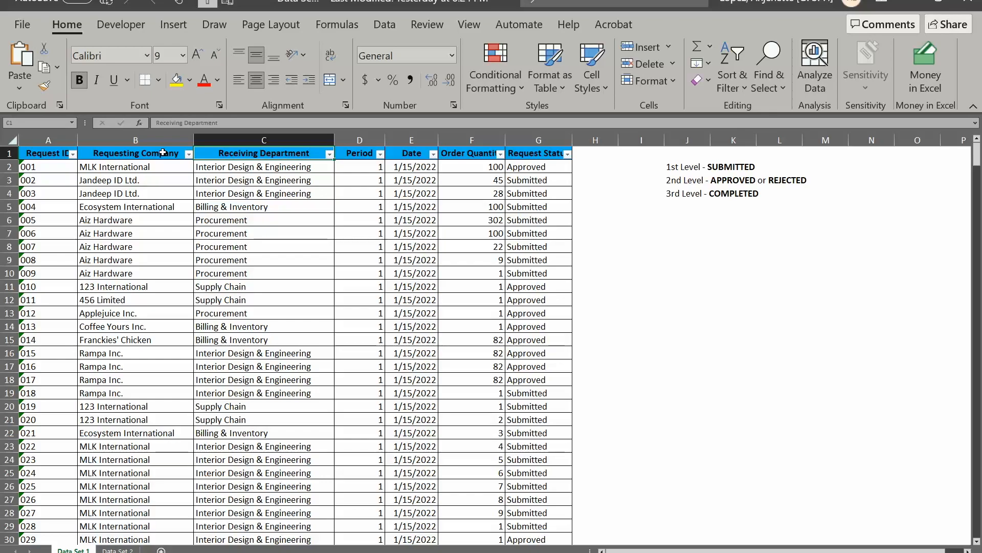
{"action": "key", "text": "Right"}
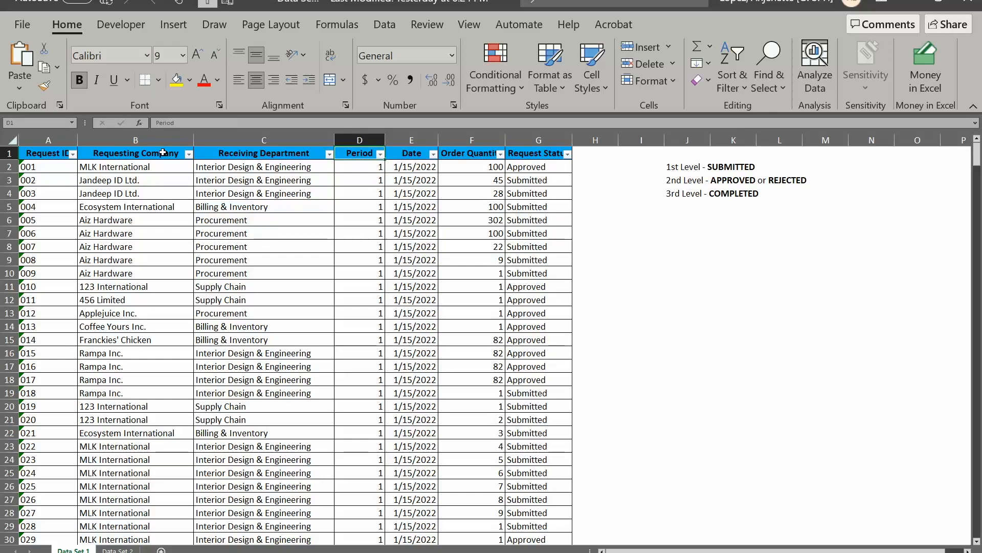
{"action": "key", "text": "shift+Right"}
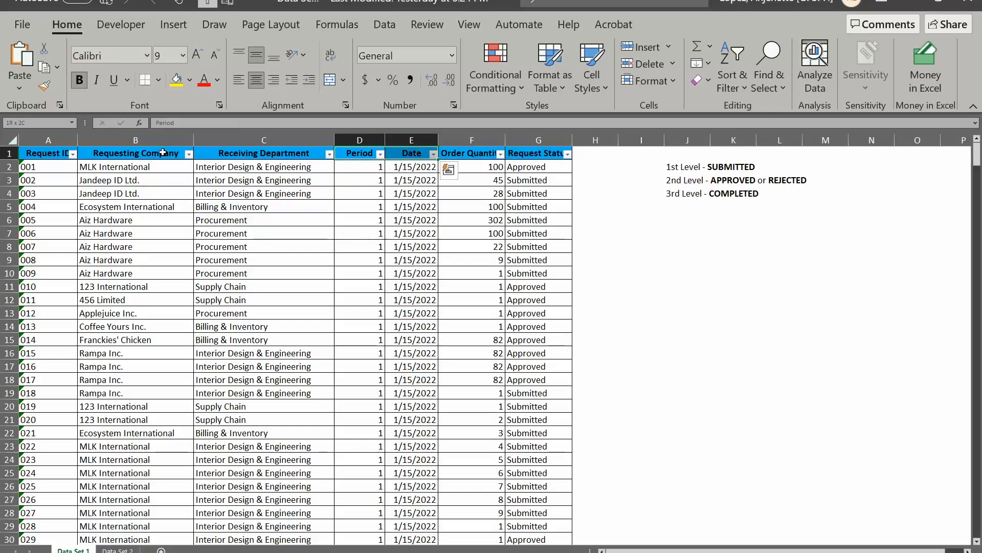
{"action": "key", "text": "Right"}
{"action": "key", "text": "Right"}
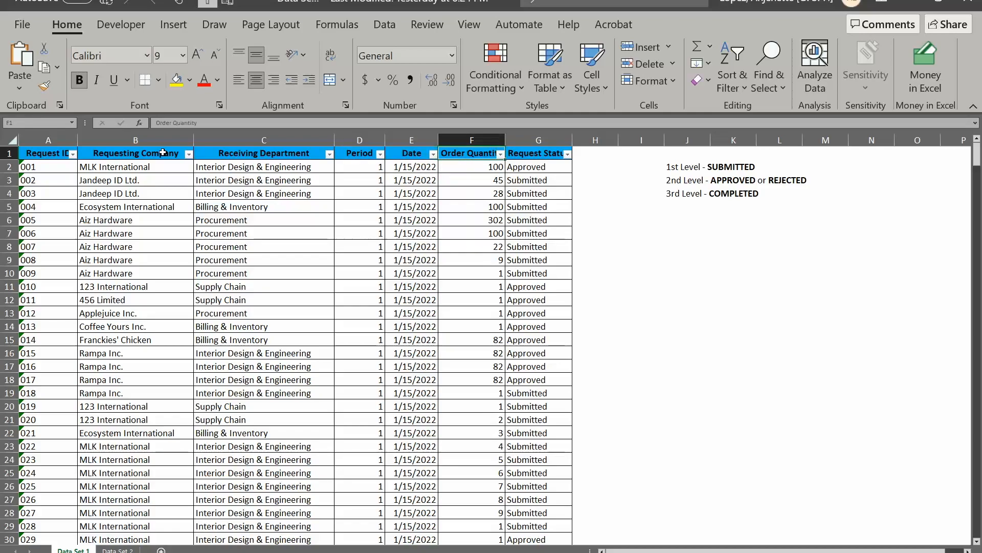
{"action": "key", "text": "Right"}
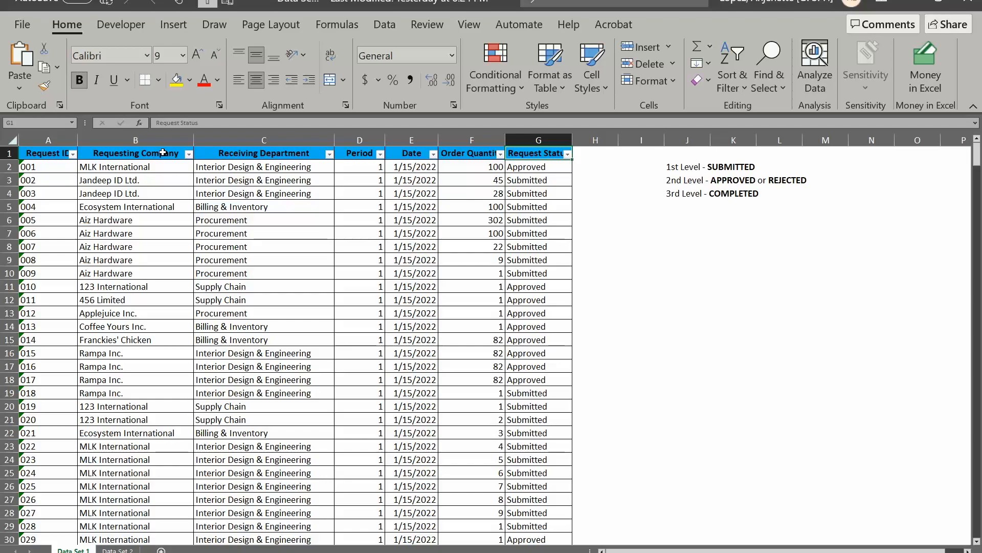
Examine the first Request Status value and the notes in J2:J4 describing the three request status levels
{"action": "key", "text": "Down"}
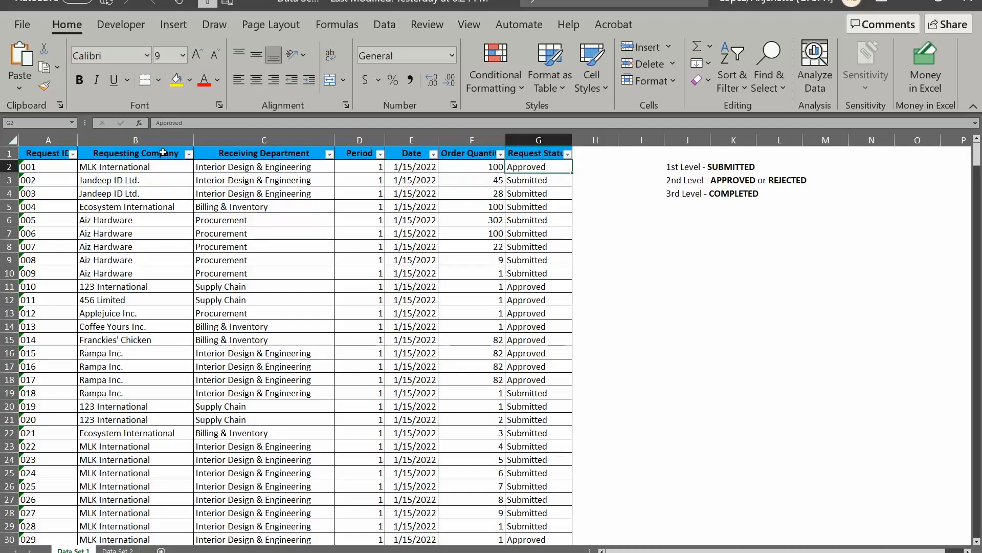
{"action": "key", "text": "Right"}
{"action": "key", "text": "Right"}
{"action": "key", "text": "Right"}
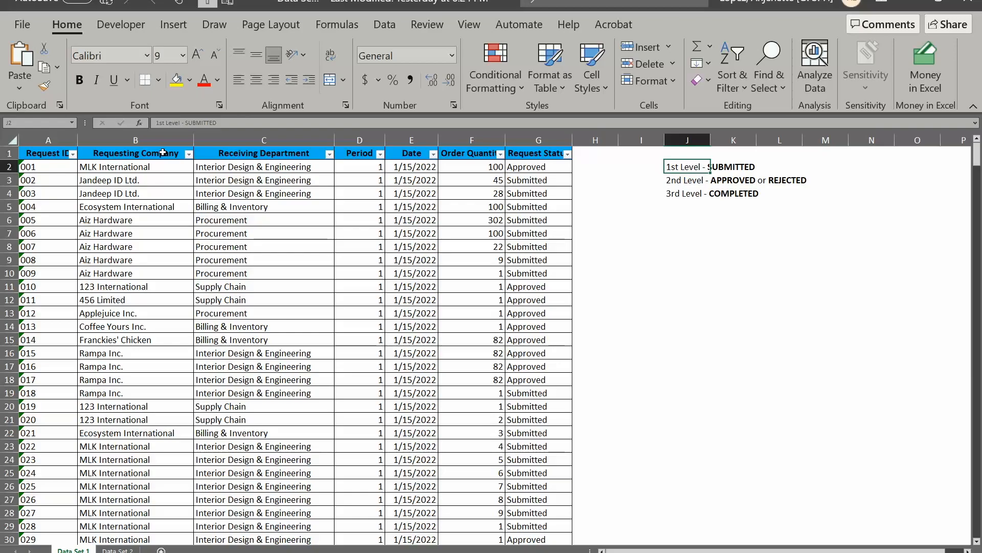
{"action": "key", "text": "Down"}
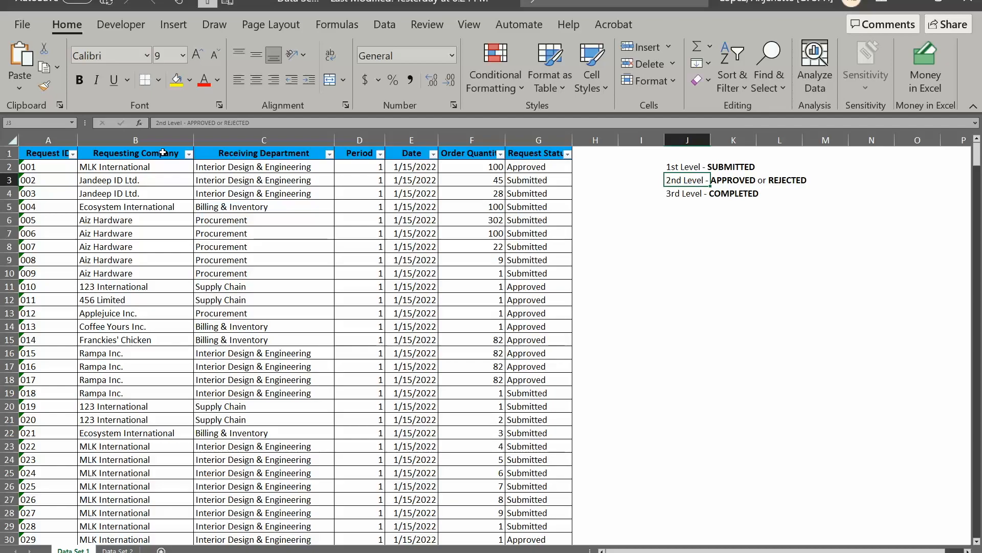
{"action": "key", "text": "Down"}
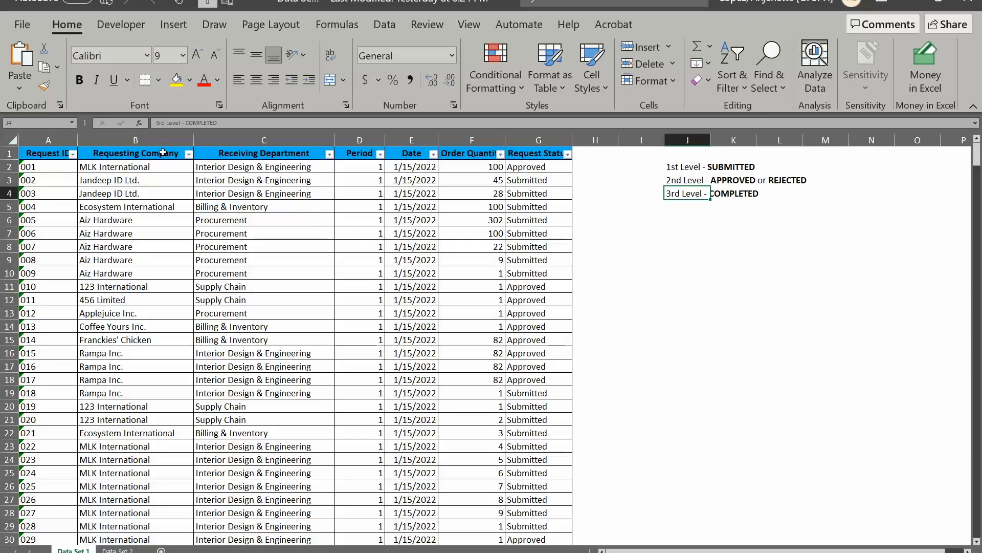
Check how far the data extends by going to the last Request ID record and back to the header row
{"action": "left_click", "coordinate": [53, 256]}
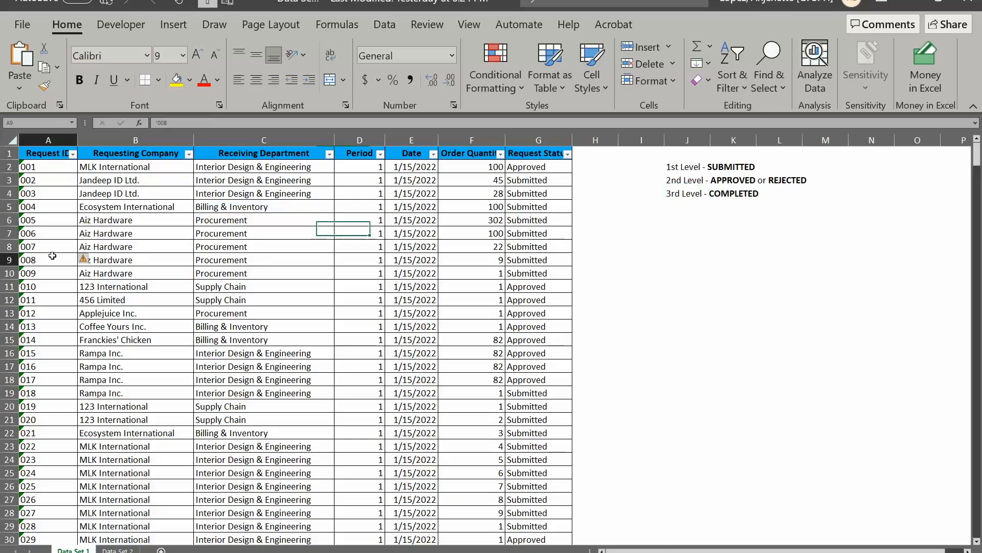
{"action": "key", "text": "ctrl+Down"}
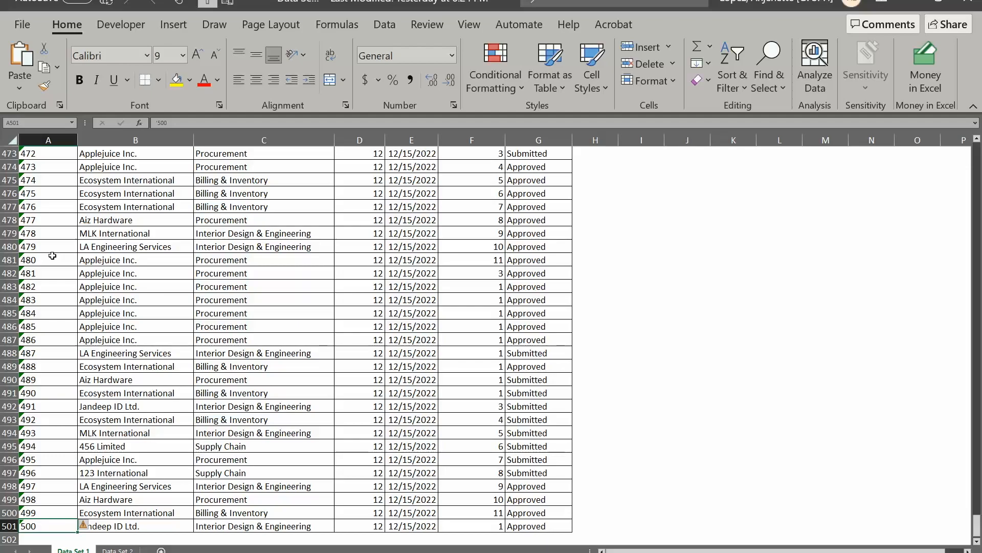
{"action": "key", "text": "ctrl+Up"}
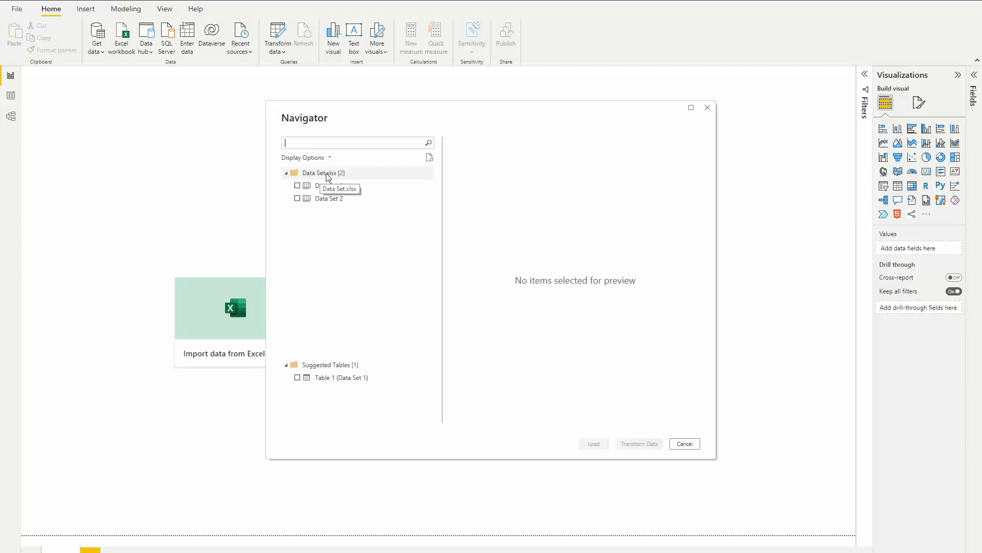
In Power BI Desktop, preview both sheets of Data Set.xlsx and load only Data Set 1 into the report
{"action": "left_click", "coordinate": [336, 189]}
{"action": "left_click", "coordinate": [337, 201]}
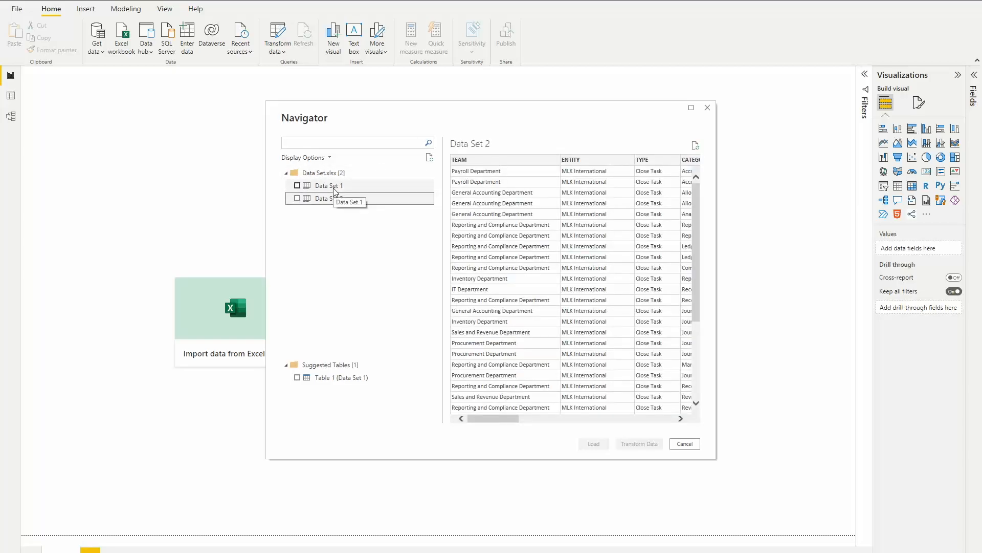
{"action": "left_click", "coordinate": [334, 188]}
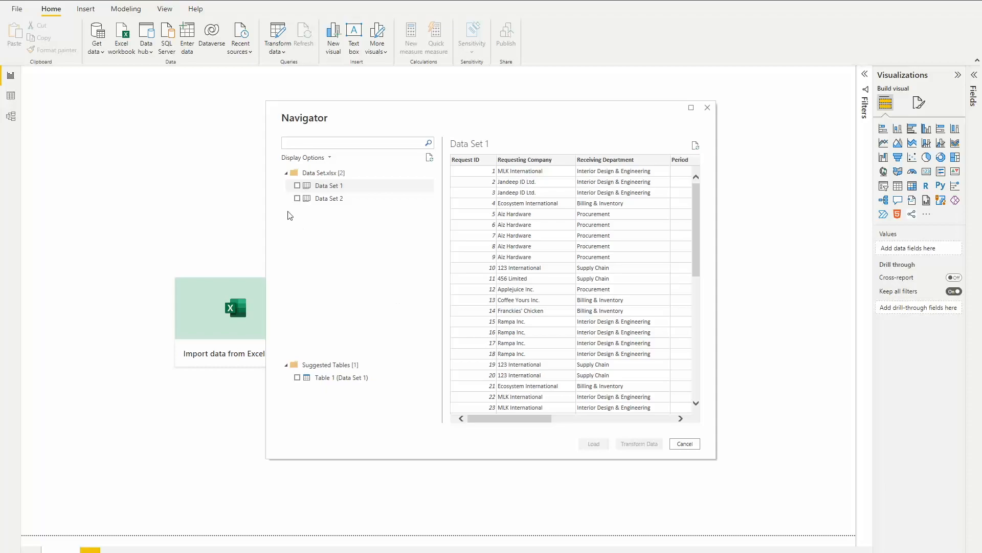
{"action": "left_click", "coordinate": [297, 186]}
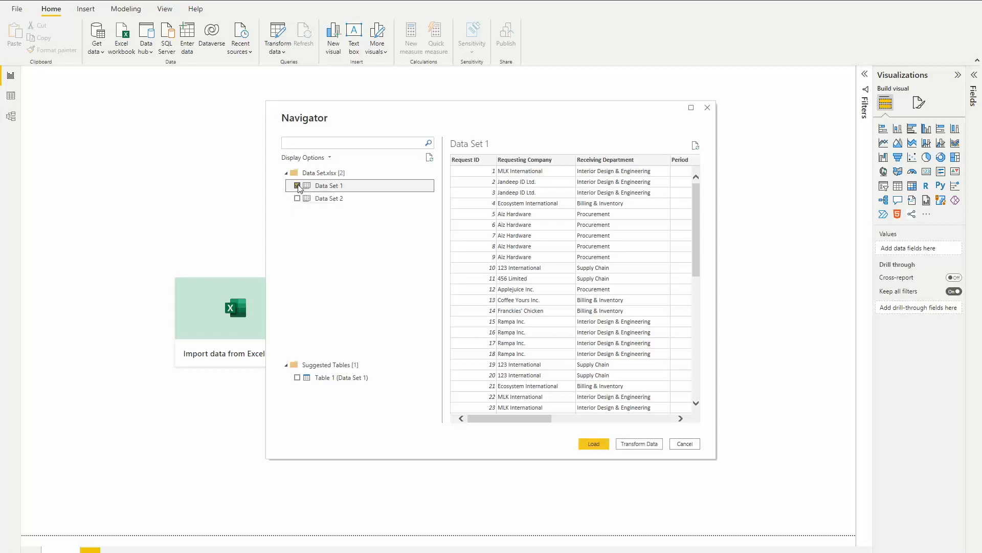
{"action": "left_click", "coordinate": [600, 445]}
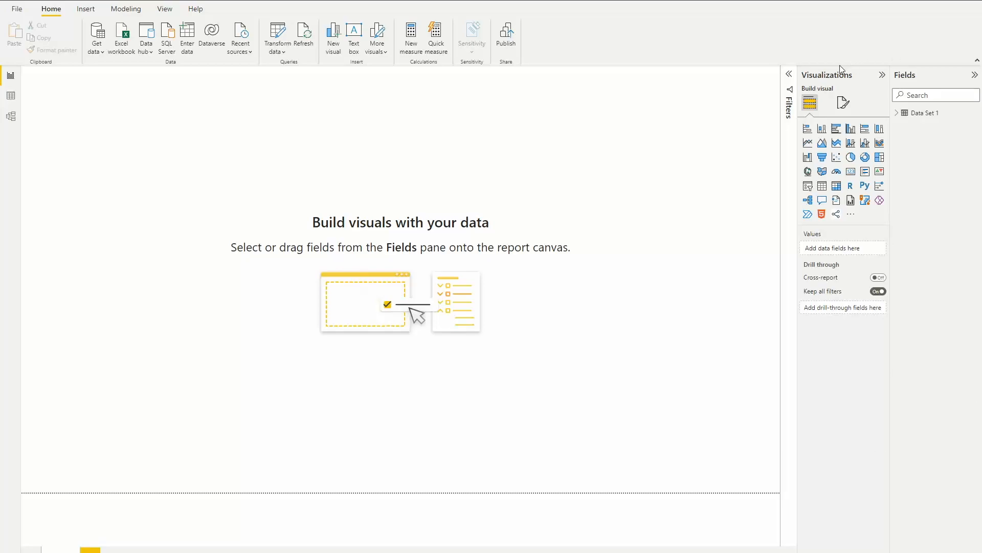
Expand the Filters pane and the Data Set 1 field list, and widen the Fields pane to fit the full field names
{"action": "left_click", "coordinate": [790, 84]}
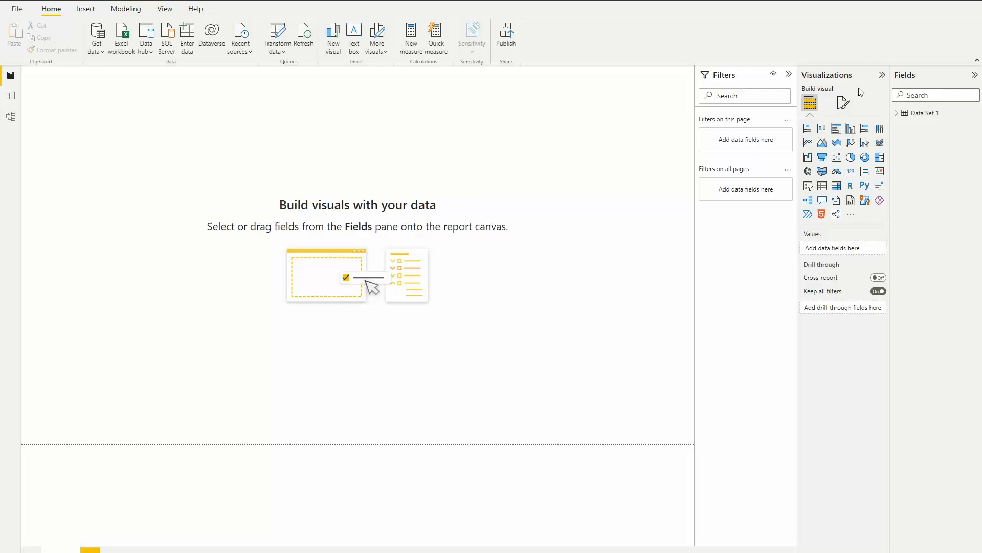
{"action": "left_click", "coordinate": [898, 118]}
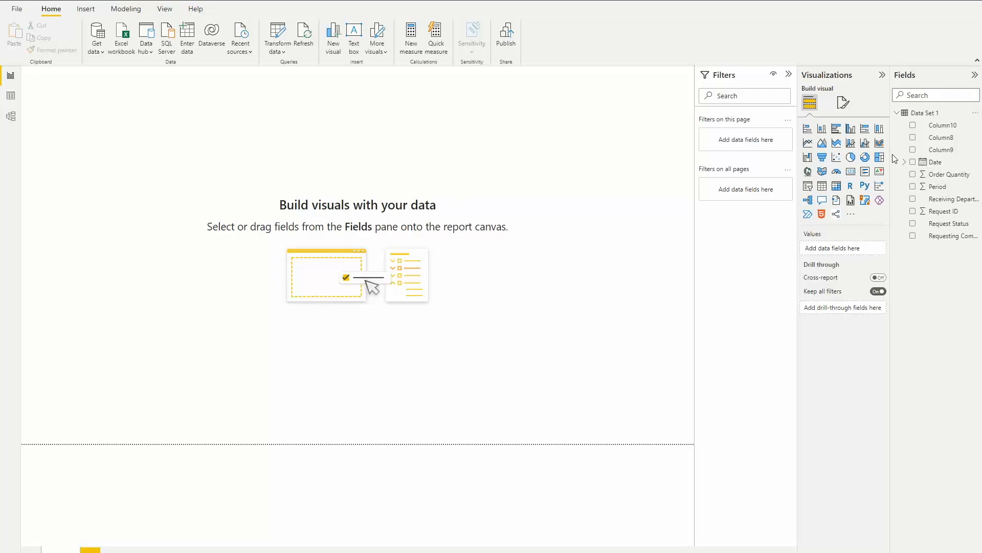
{"action": "left_click_drag", "start_coordinate": [892, 154], "coordinate": [817, 169]}
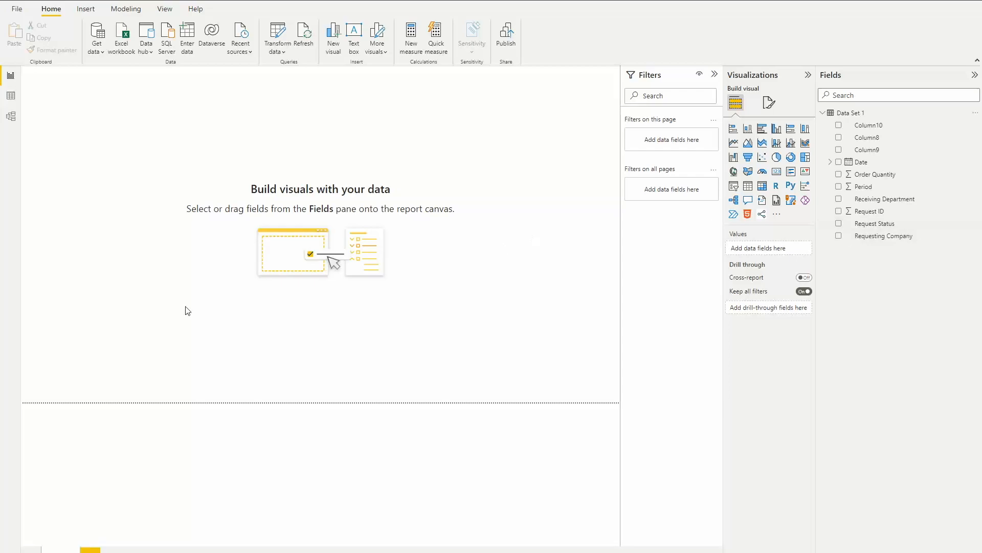
Show the loaded table in the data view and look through the rows of Data Set 1
{"action": "left_click", "coordinate": [10, 79]}
{"action": "left_click", "coordinate": [12, 96]}
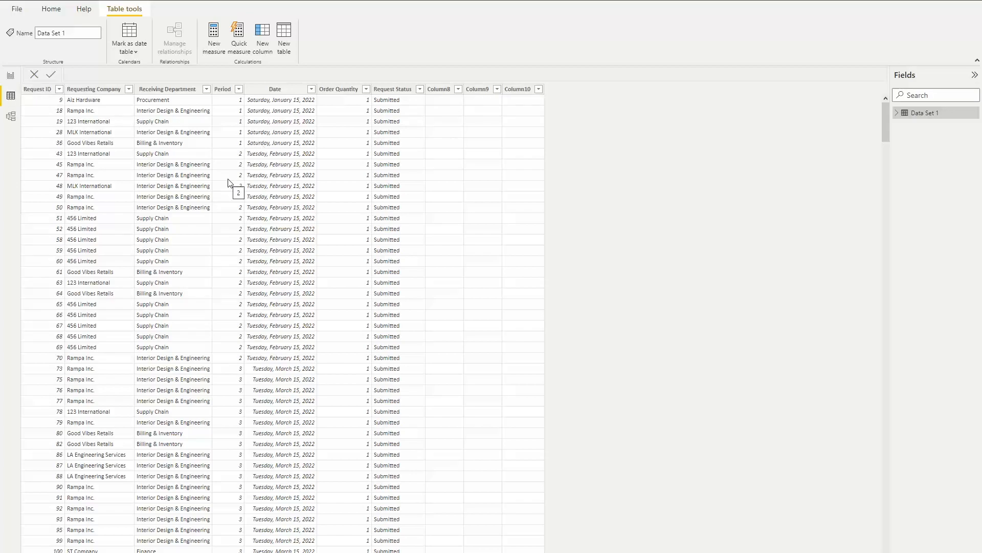
{"action": "scroll", "coordinate": [105, 223], "scroll_direction": "down", "scroll_amount": 10}
{"action": "scroll", "coordinate": [105, 222], "scroll_direction": "up", "scroll_amount": 8}
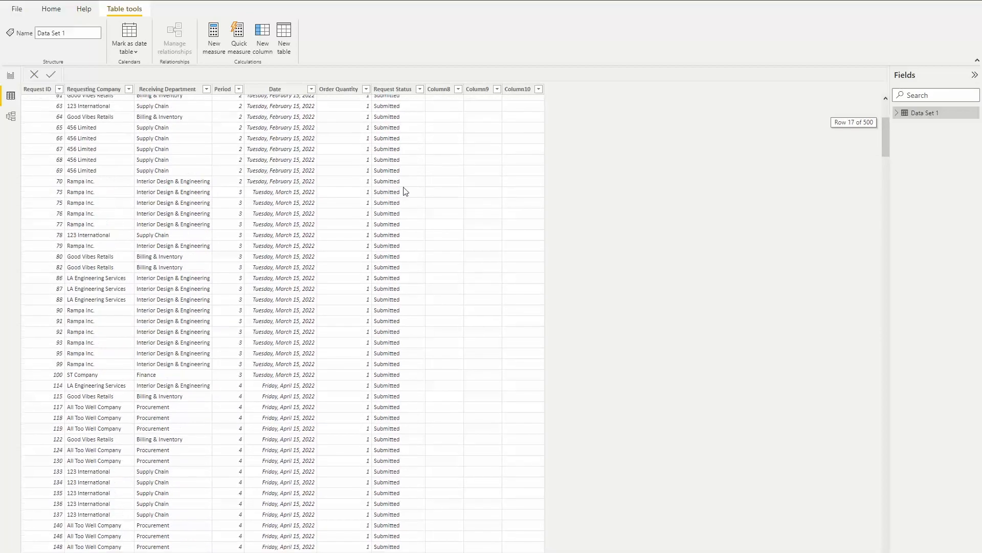
{"action": "scroll", "coordinate": [407, 189], "scroll_direction": "up", "scroll_amount": 4}
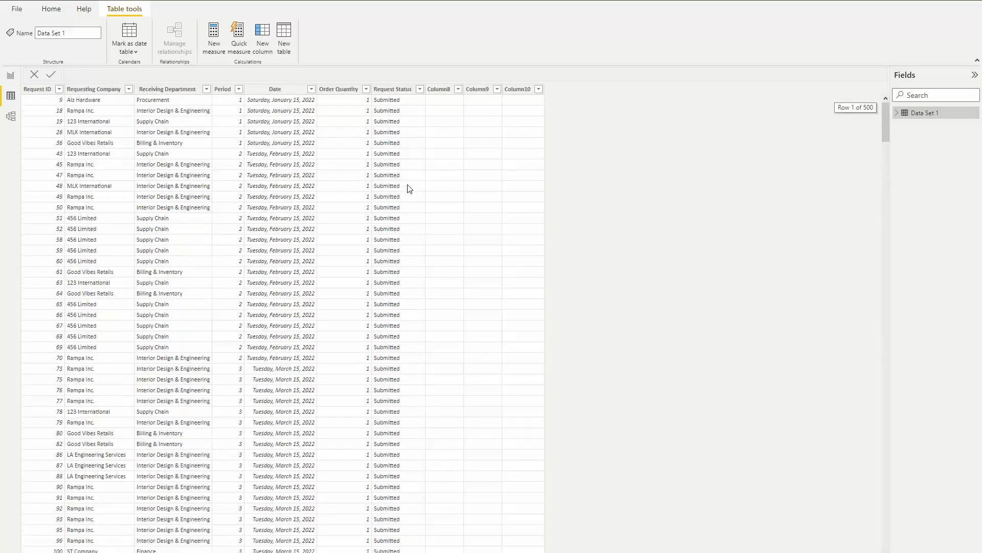
Check that Column8 of Data Set 1 is empty down the rows and delete the column
{"action": "left_click", "coordinate": [439, 90]}
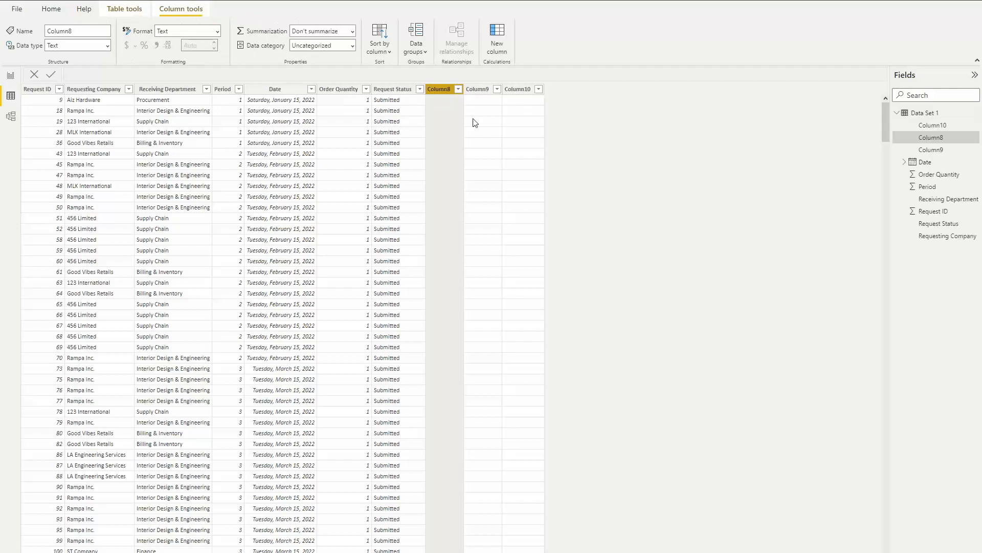
{"action": "scroll", "coordinate": [442, 443], "scroll_direction": "down", "scroll_amount": 14}
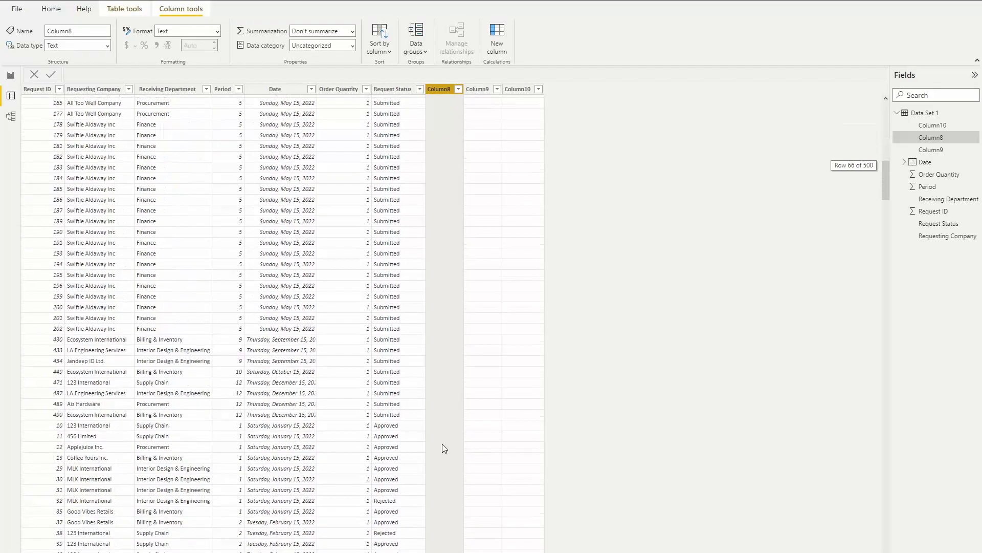
{"action": "scroll", "coordinate": [442, 444], "scroll_direction": "up", "scroll_amount": 14}
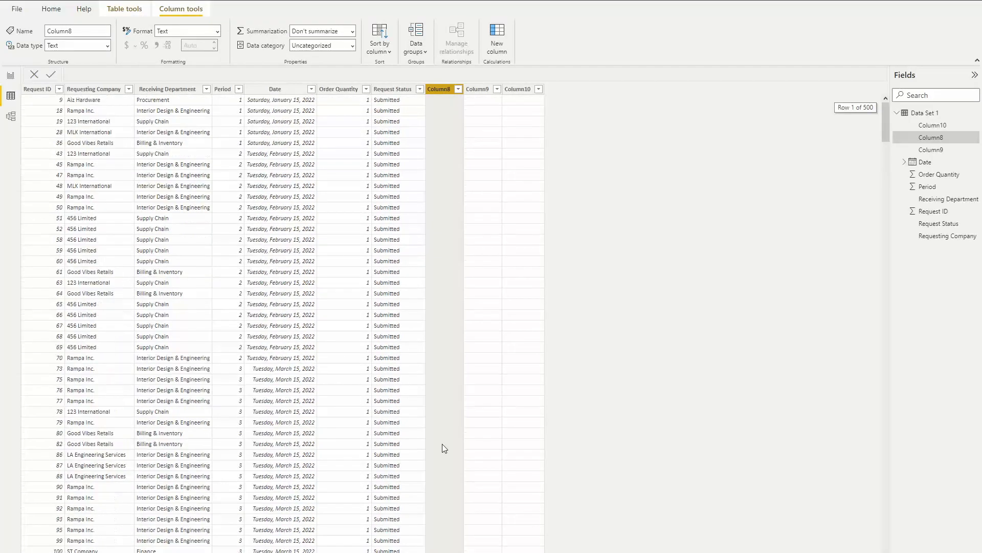
{"action": "right_click", "coordinate": [440, 91]}
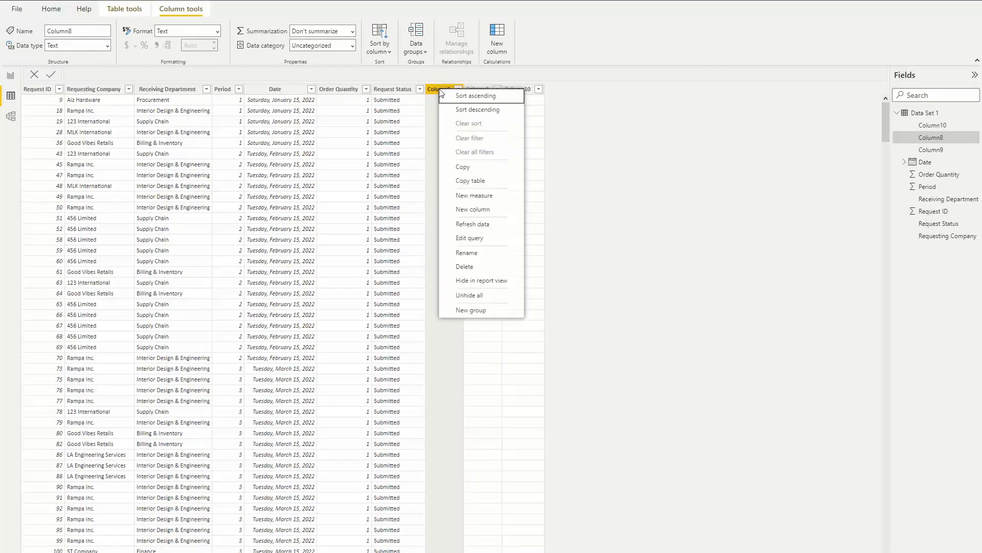
{"action": "left_click", "coordinate": [469, 267]}
{"action": "left_click", "coordinate": [555, 306]}
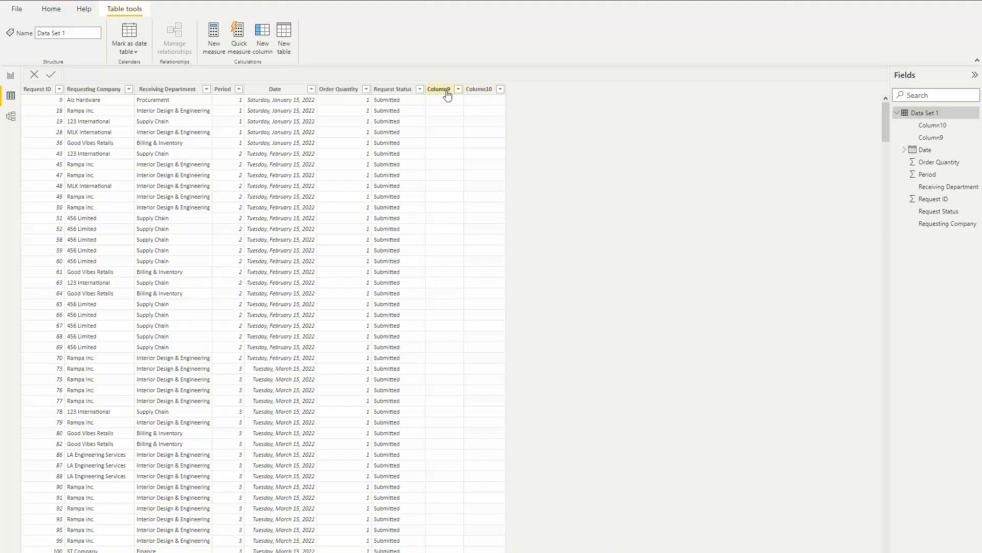
Delete the empty columns Column9 and Column10 from Data Set 1
{"action": "left_click", "coordinate": [447, 91]}
{"action": "right_click", "coordinate": [447, 92]}
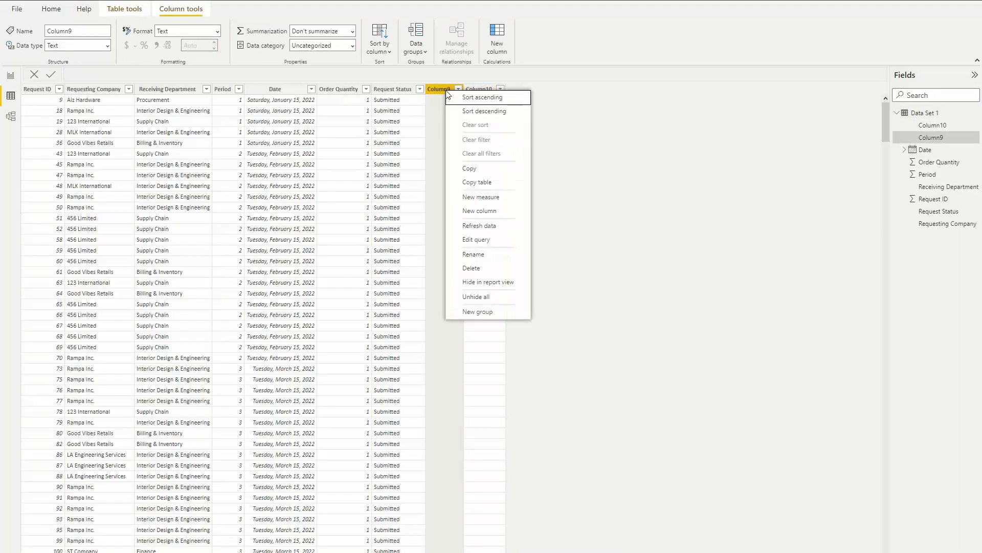
{"action": "left_click", "coordinate": [498, 270]}
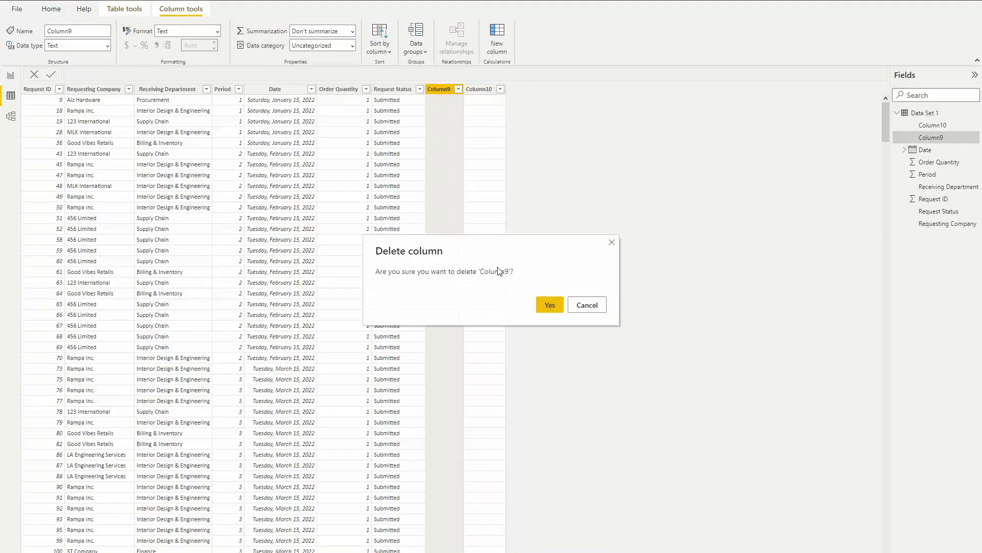
{"action": "left_click", "coordinate": [551, 306]}
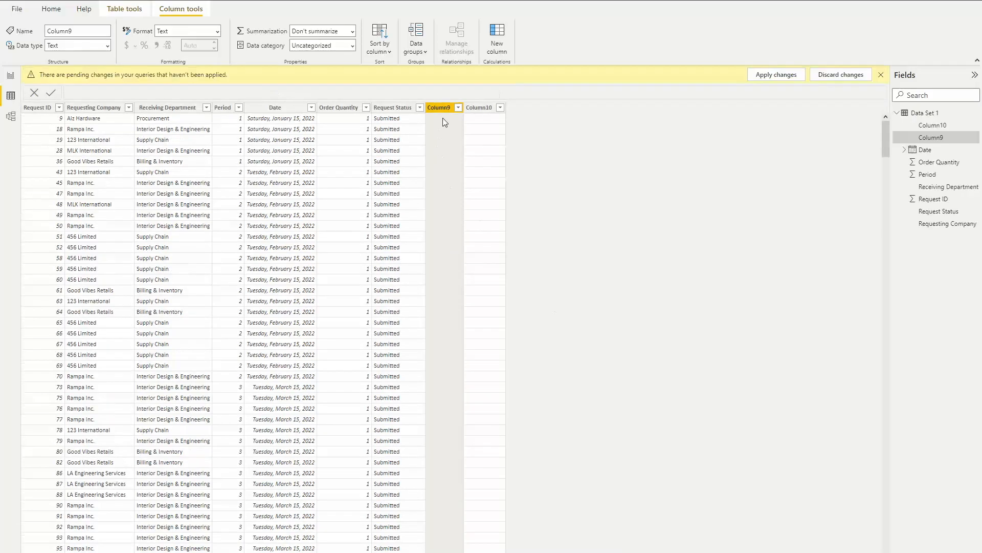
{"action": "left_click", "coordinate": [443, 90]}
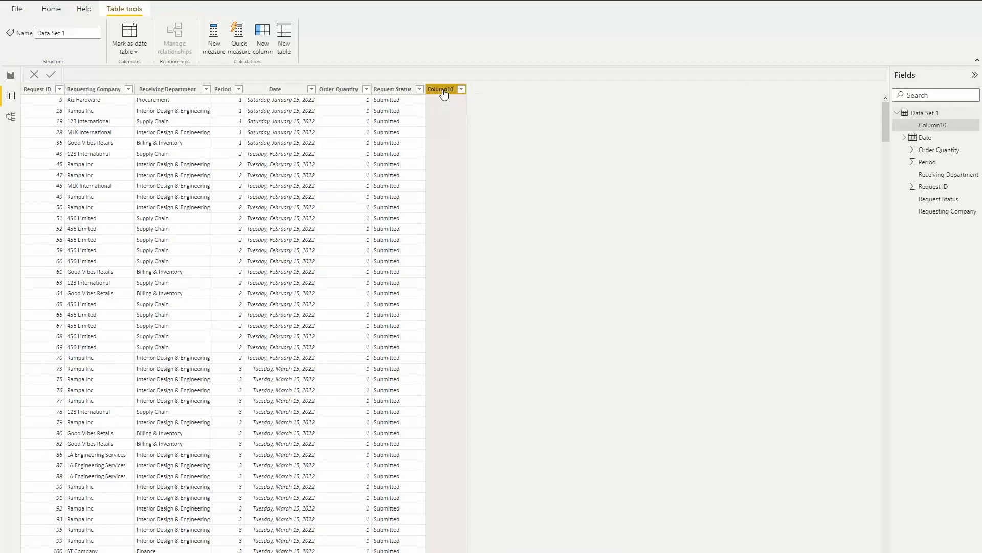
{"action": "right_click", "coordinate": [445, 91]}
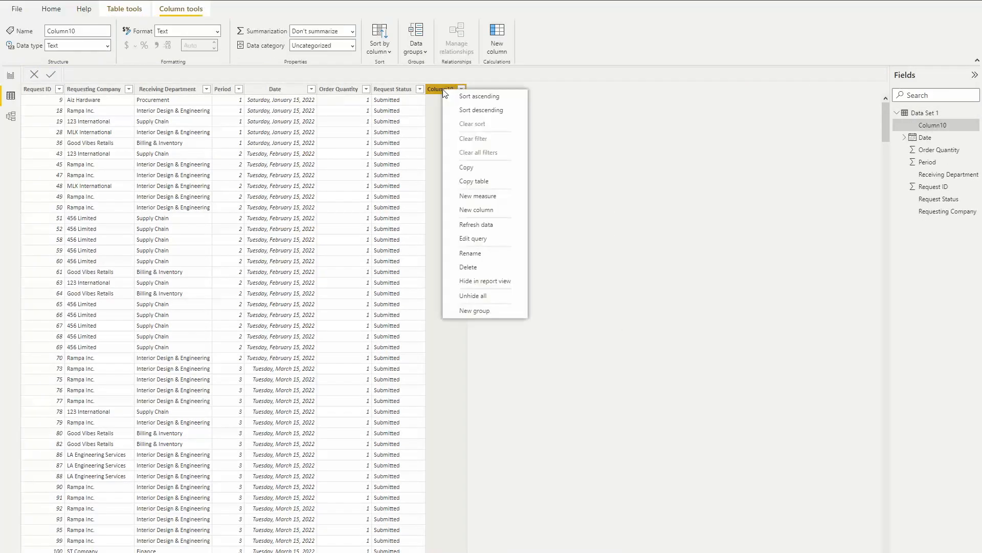
{"action": "left_click", "coordinate": [480, 269]}
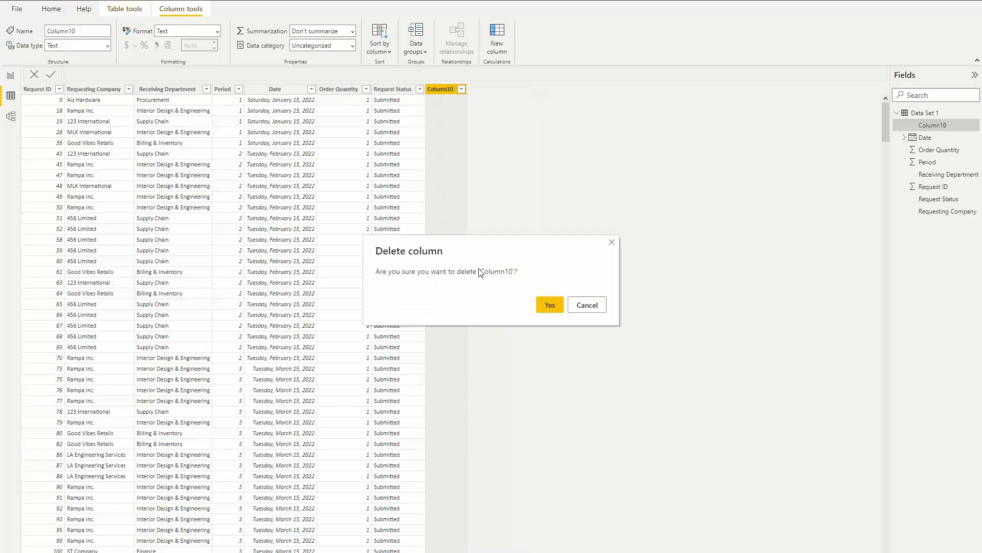
{"action": "left_click", "coordinate": [551, 305]}
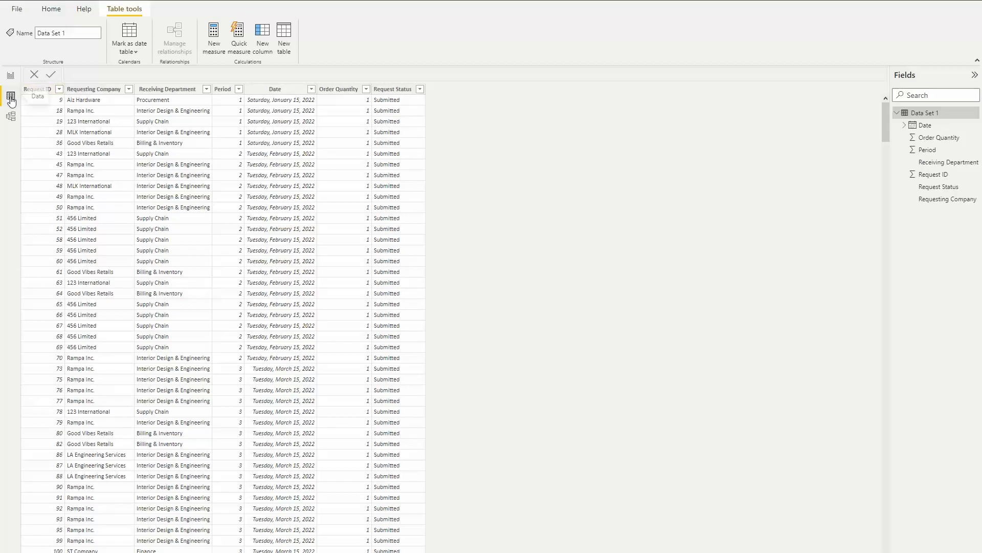
Look through the rows of the cleaned table, and view the Data Set 1 table and its fields in the model view
{"action": "scroll", "coordinate": [209, 440], "scroll_direction": "down", "scroll_amount": 15}
{"action": "scroll", "coordinate": [210, 442], "scroll_direction": "down", "scroll_amount": 6}
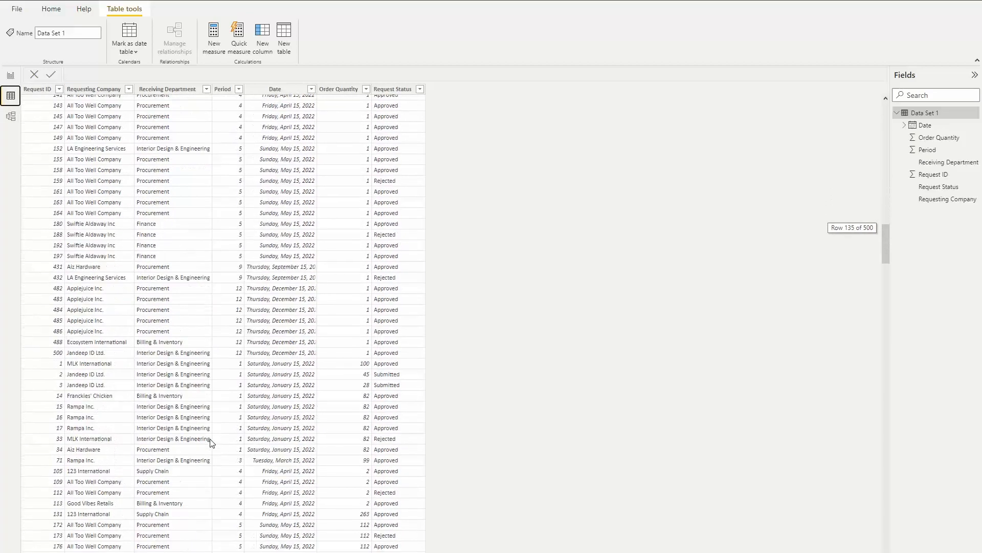
{"action": "scroll", "coordinate": [210, 443], "scroll_direction": "down", "scroll_amount": 20}
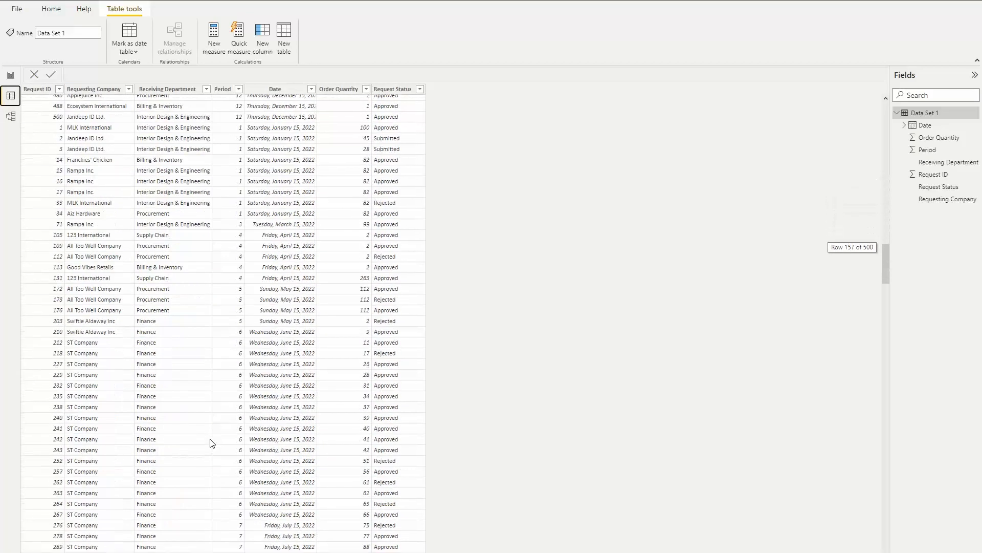
{"action": "left_click", "coordinate": [10, 117]}
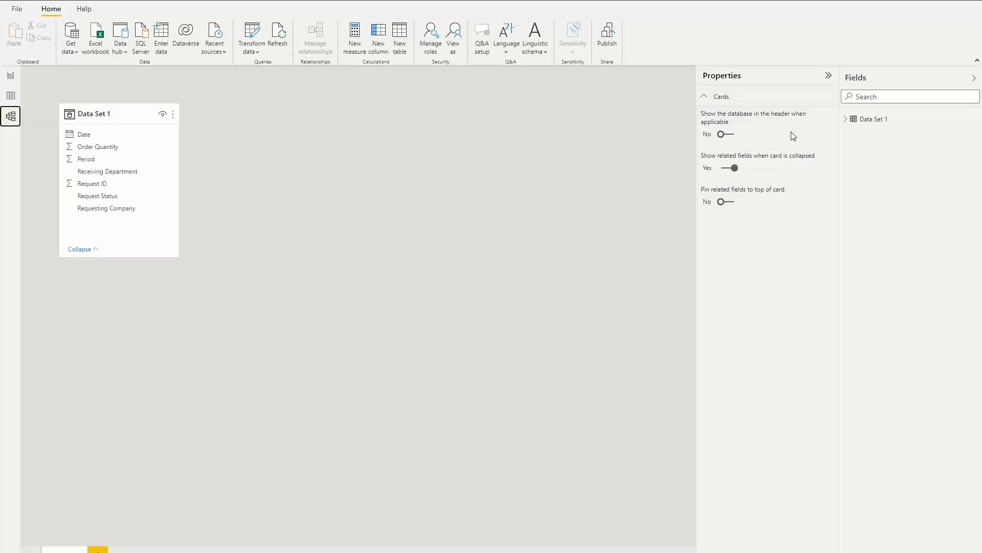
{"action": "left_click", "coordinate": [846, 123]}
{"action": "left_click", "coordinate": [847, 122]}
Return to the report view, look at the page format options, and collapse the Data Set 1 field list and the side panes
{"action": "left_click", "coordinate": [11, 77]}
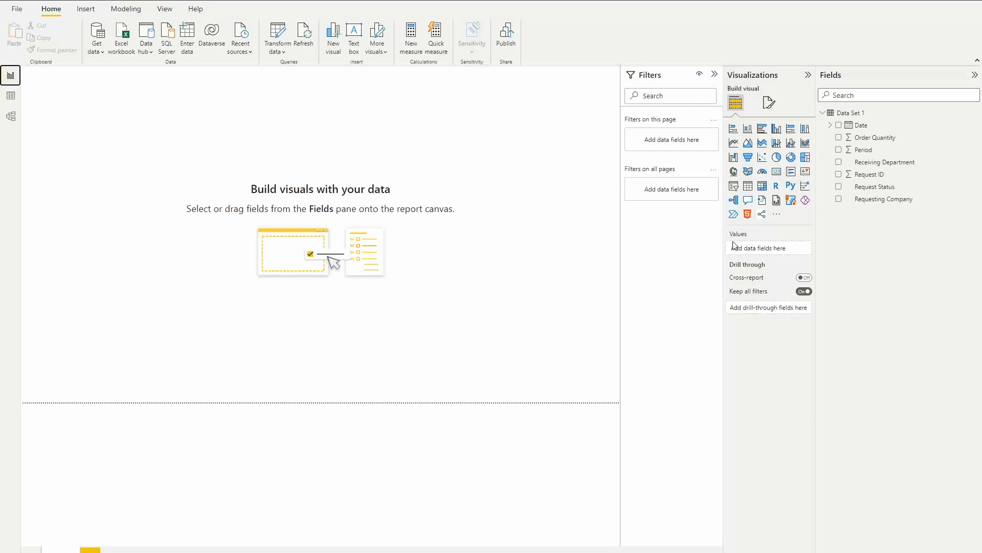
{"action": "left_click", "coordinate": [769, 102]}
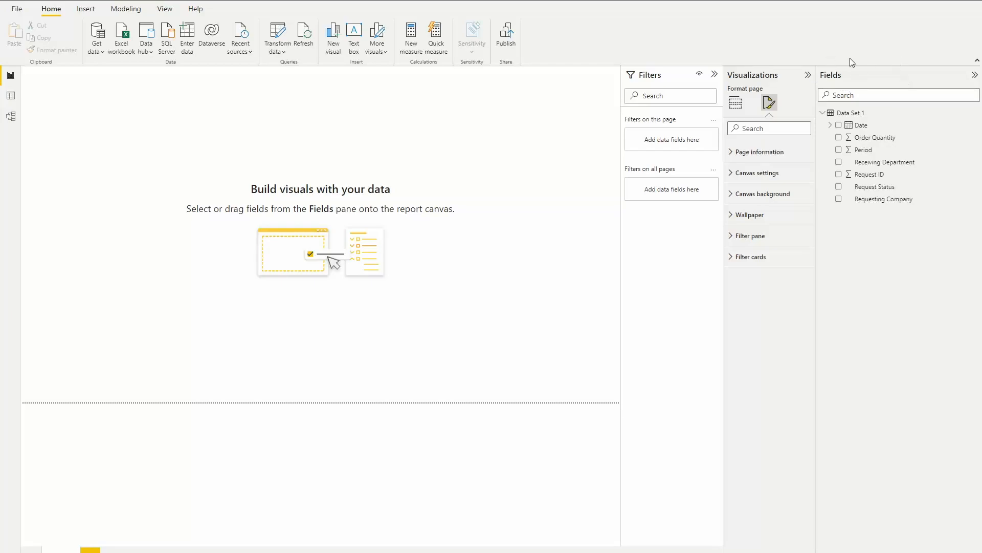
{"action": "left_click", "coordinate": [822, 113]}
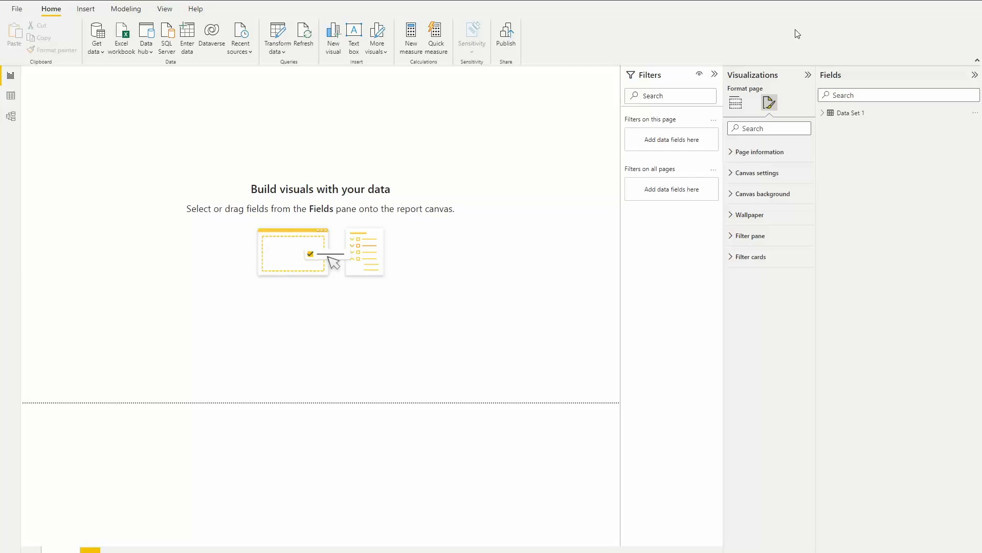
{"action": "left_click", "coordinate": [715, 74]}
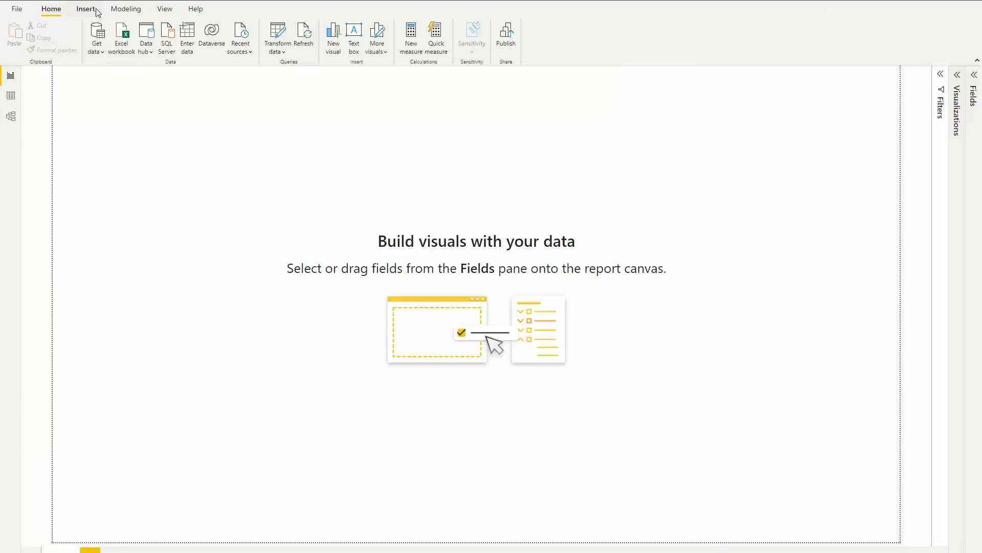
Insert a rectangle shape and resize it into a thin banner spanning the full width of the report page's upper edge
{"action": "left_click", "coordinate": [96, 13]}
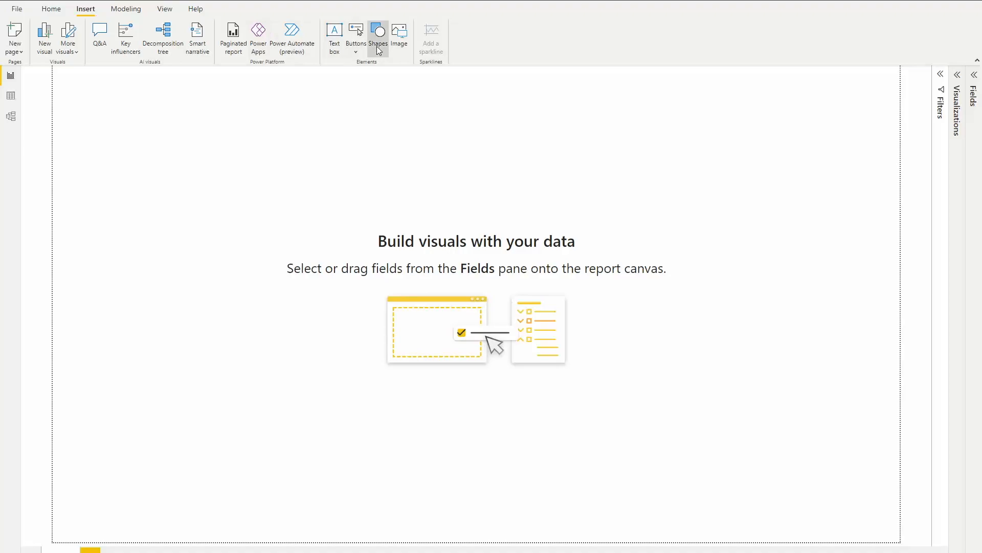
{"action": "left_click", "coordinate": [379, 51]}
{"action": "left_click", "coordinate": [377, 87]}
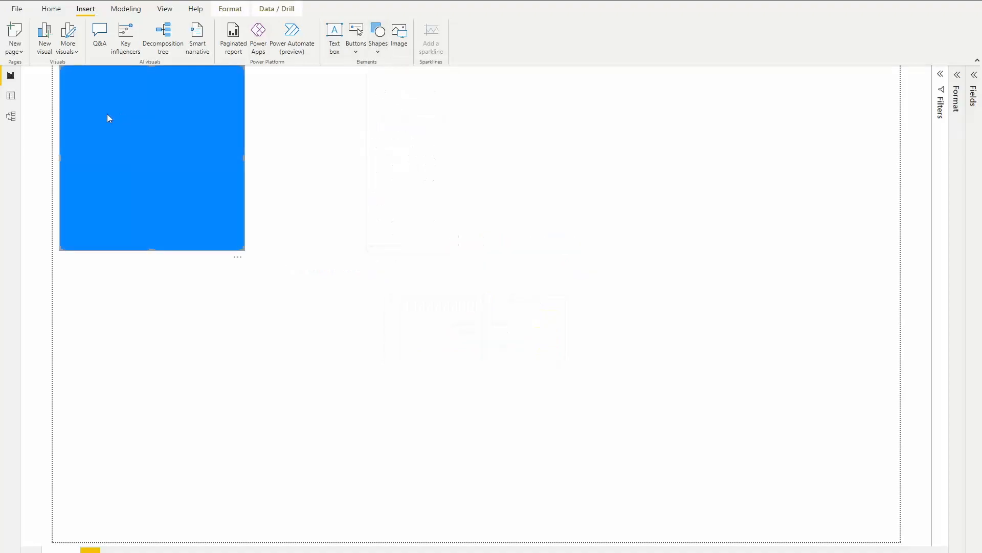
{"action": "left_click_drag", "start_coordinate": [244, 158], "coordinate": [902, 198]}
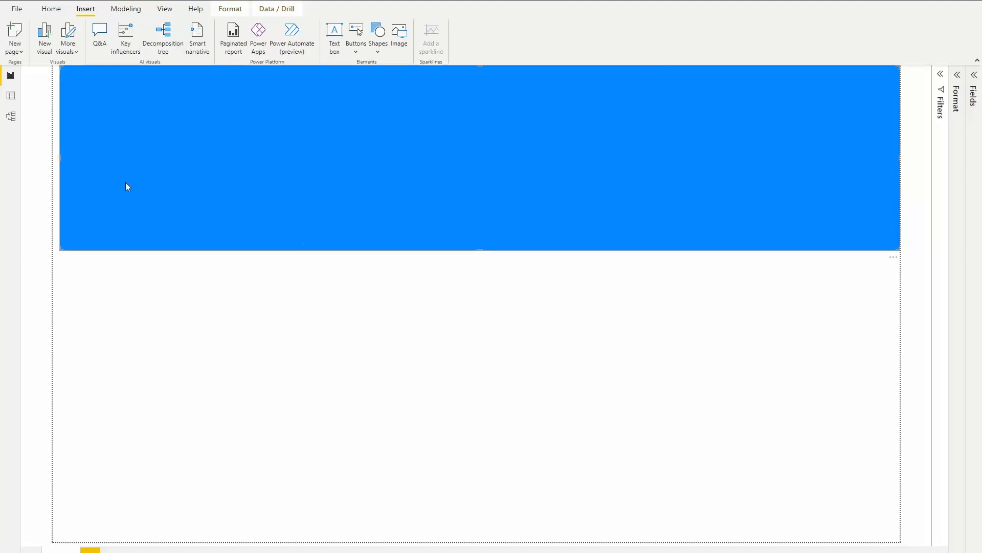
{"action": "left_click_drag", "start_coordinate": [59, 159], "coordinate": [46, 160]}
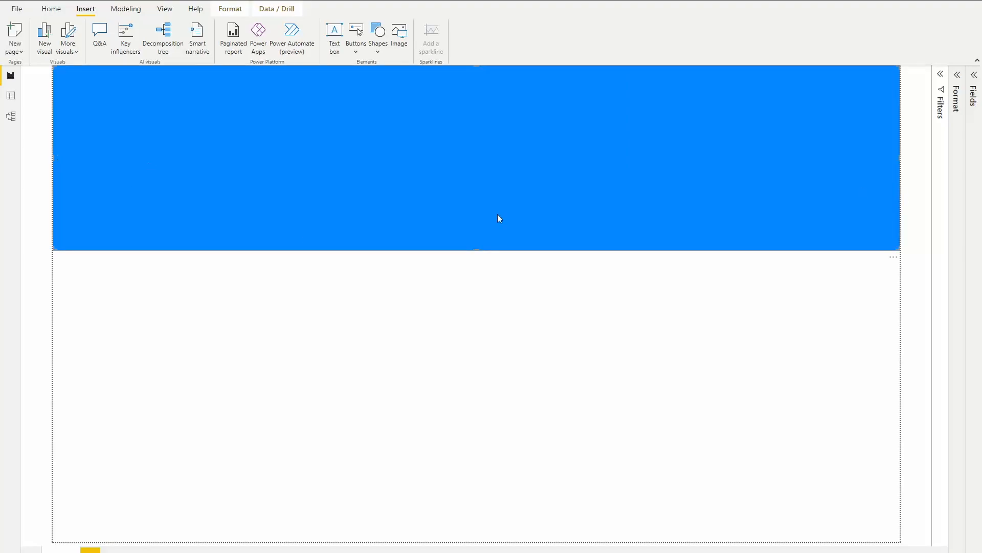
{"action": "left_click_drag", "start_coordinate": [475, 251], "coordinate": [472, 102]}
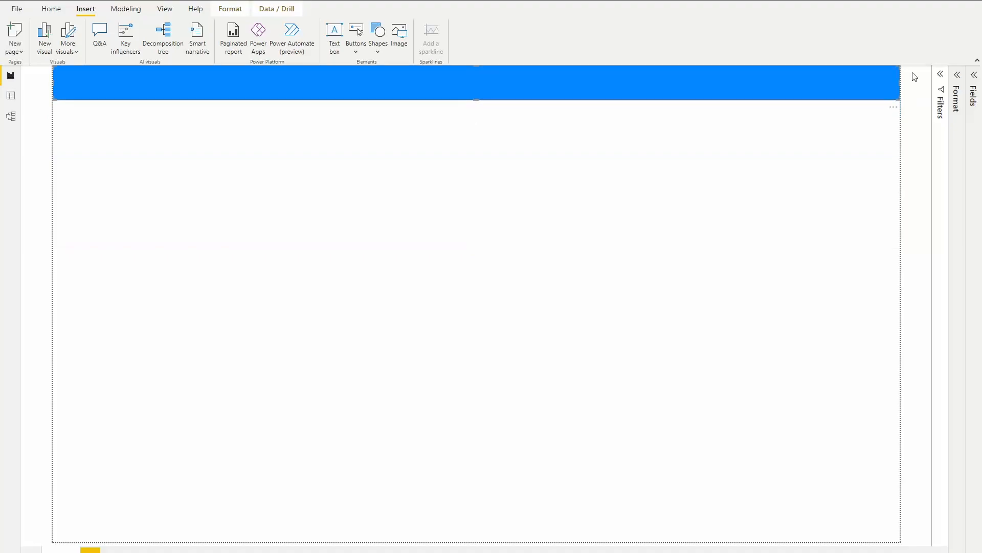
Expand the Filters, Format and Fields panes beside the report canvas
{"action": "left_click", "coordinate": [940, 75]}
{"action": "left_click", "coordinate": [957, 74]}
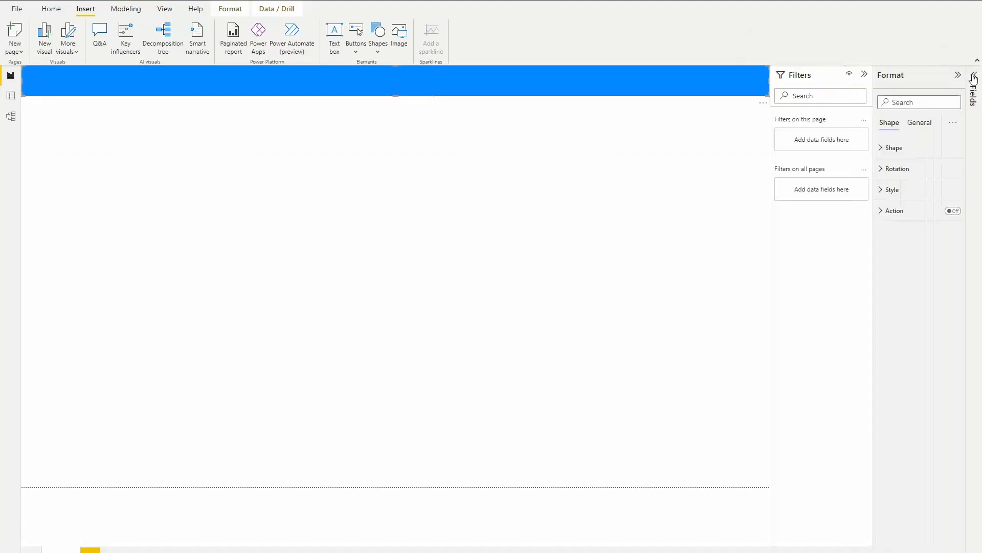
{"action": "left_click", "coordinate": [973, 75]}
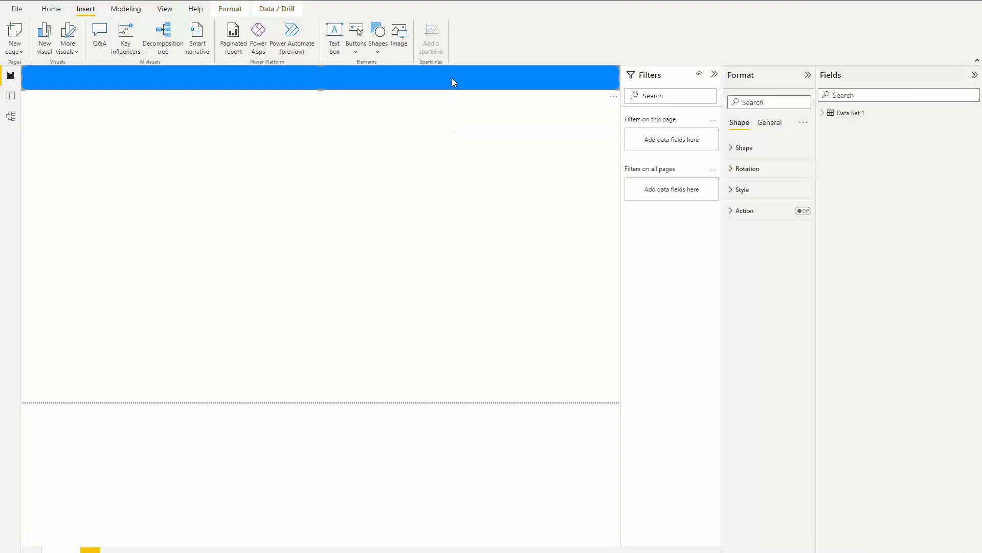
Turn on the banner shape's title and set its text to "Company A Order Transaction Status - 2022"
{"action": "left_click", "coordinate": [768, 126]}
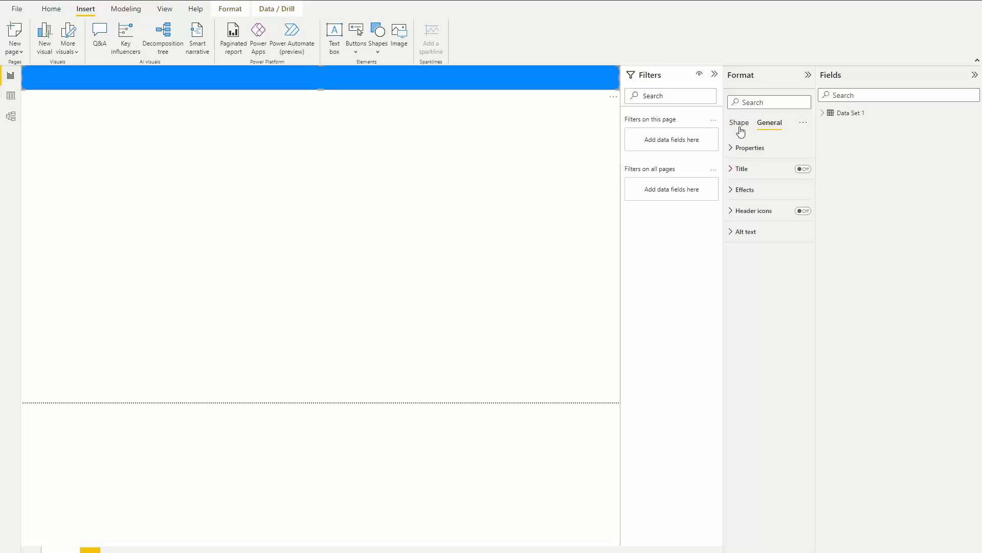
{"action": "left_click", "coordinate": [731, 170]}
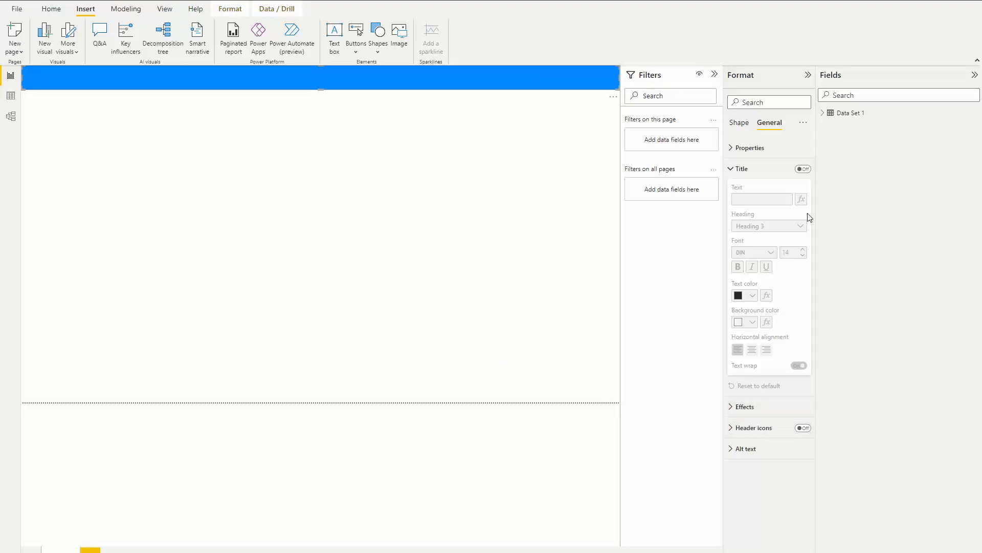
{"action": "left_click", "coordinate": [804, 169]}
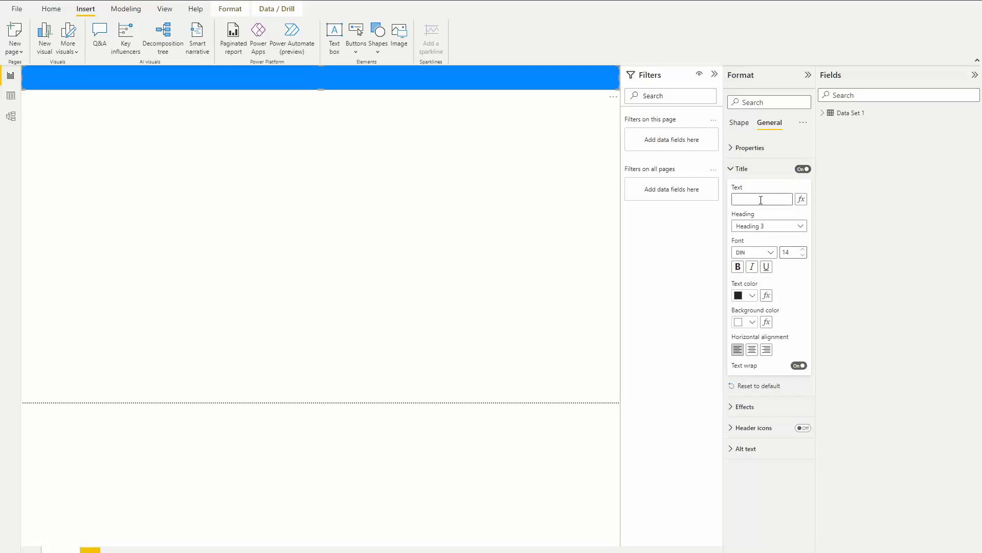
{"action": "type", "text": "Company A Order Transaction Status - 2022"}
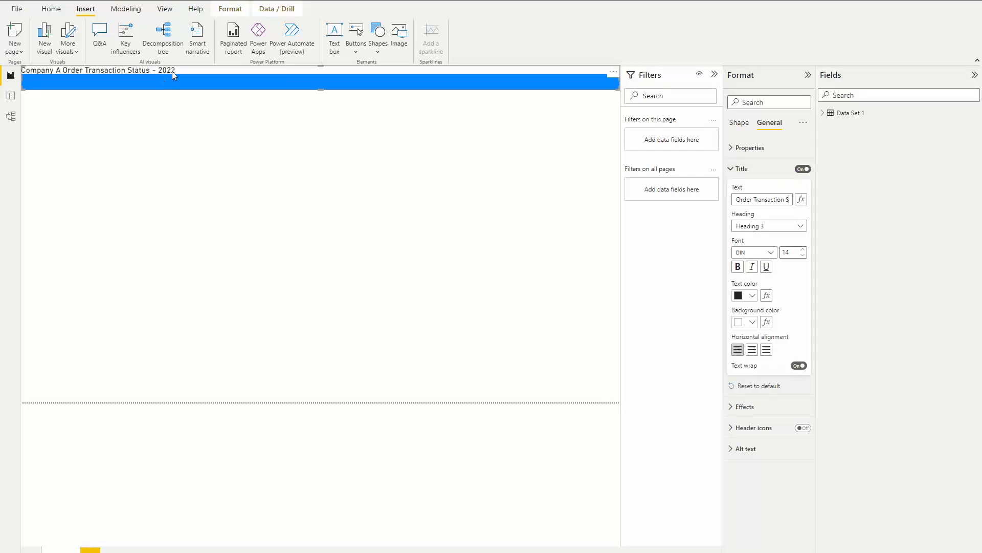
Set the banner title's font to Cambria at size 33 and its background color to the bright blue theme color
{"action": "left_click", "coordinate": [772, 252]}
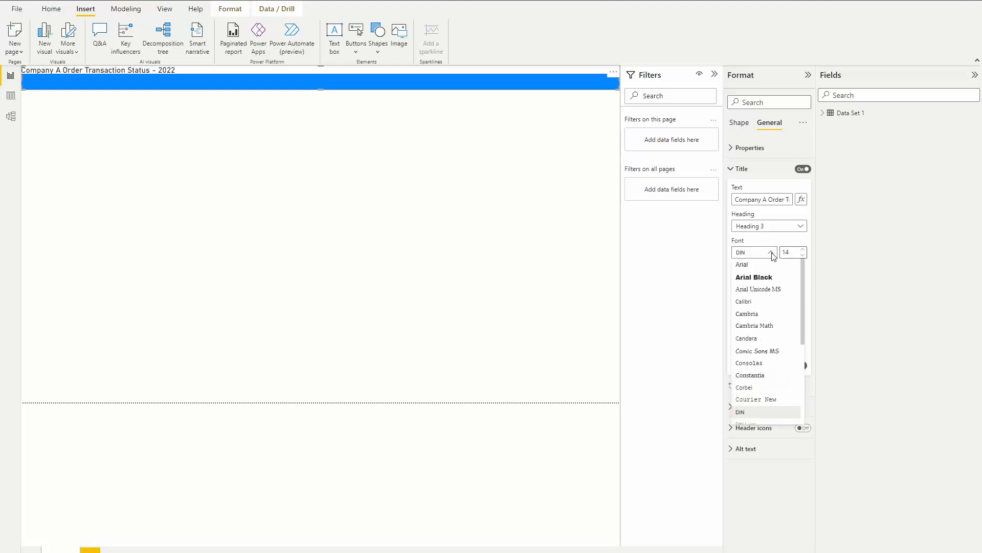
{"action": "left_click", "coordinate": [765, 315]}
{"action": "left_click", "coordinate": [805, 250]}
{"action": "left_click", "coordinate": [805, 250]}
{"action": "left_click", "coordinate": [805, 250]}
{"action": "left_click", "coordinate": [805, 250]}
{"action": "left_click", "coordinate": [804, 250]}
{"action": "left_click", "coordinate": [805, 251]}
{"action": "left_click", "coordinate": [805, 250]}
{"action": "left_click", "coordinate": [805, 251]}
{"action": "left_click", "coordinate": [805, 251]}
{"action": "left_click", "coordinate": [805, 250]}
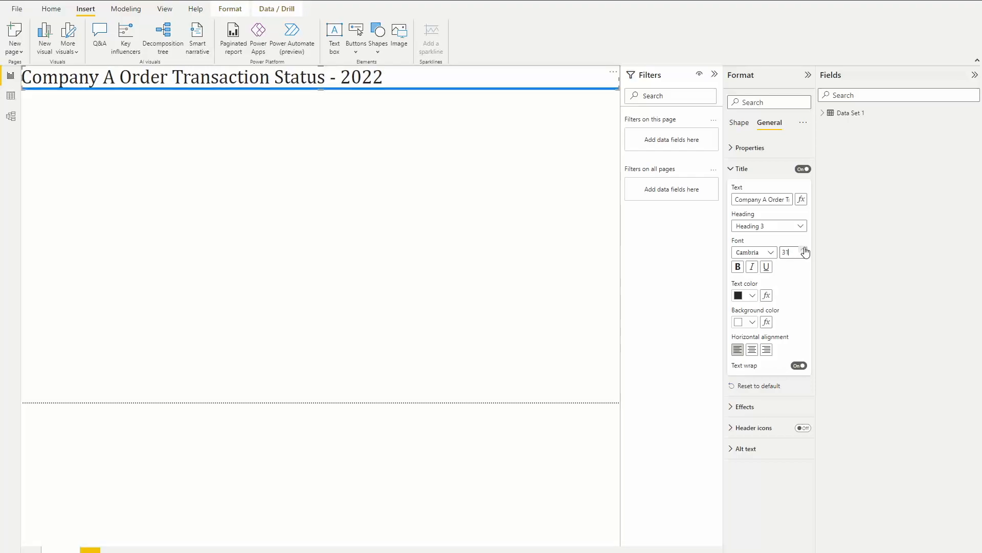
{"action": "left_click", "coordinate": [805, 250]}
{"action": "left_click", "coordinate": [805, 250]}
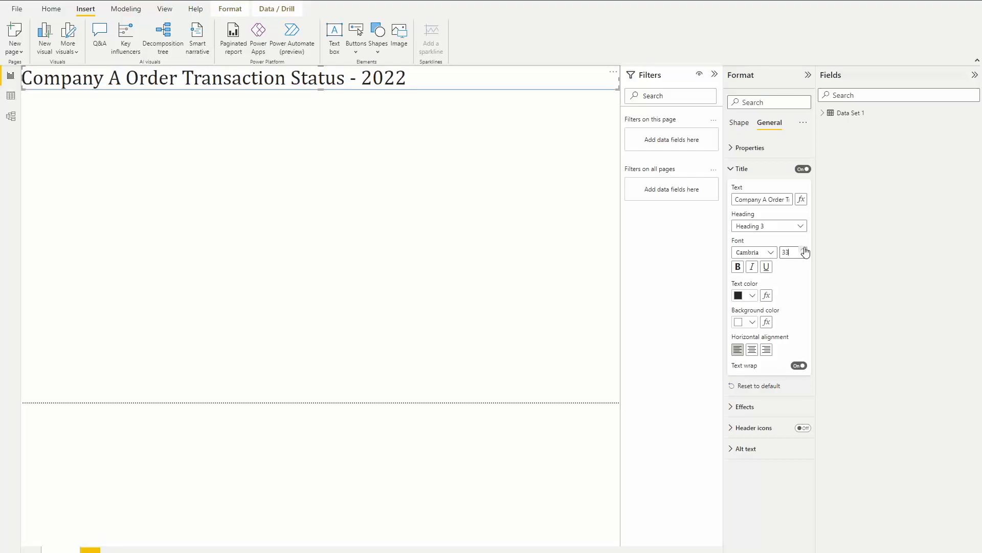
{"action": "left_click", "coordinate": [756, 323]}
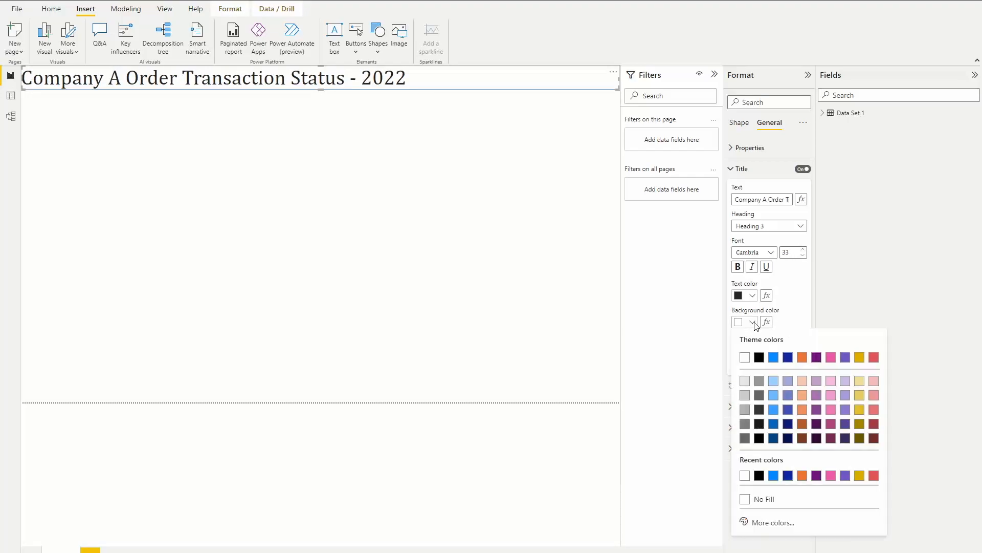
{"action": "left_click", "coordinate": [773, 356]}
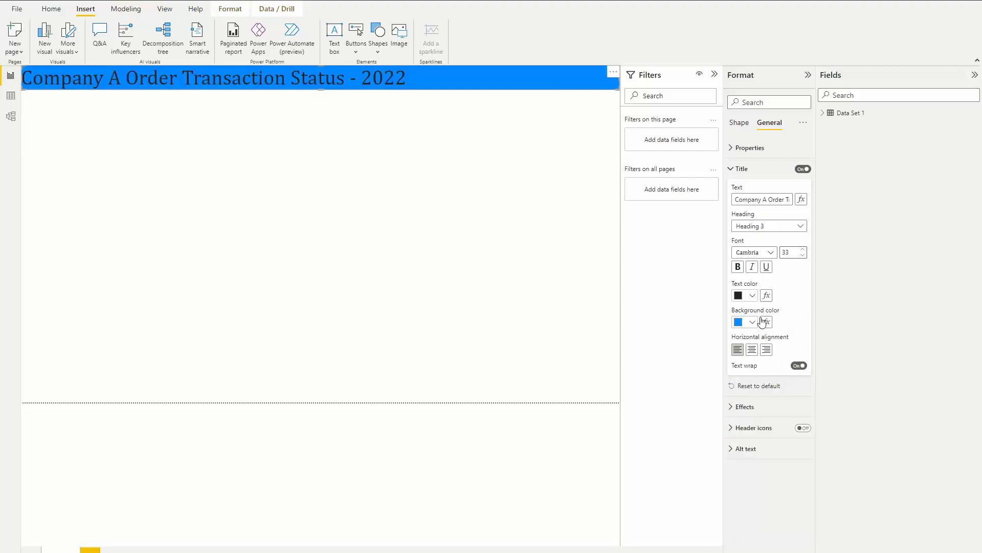
Center and bold the banner title and set its text color to the lightest grey shade
{"action": "left_click", "coordinate": [752, 350]}
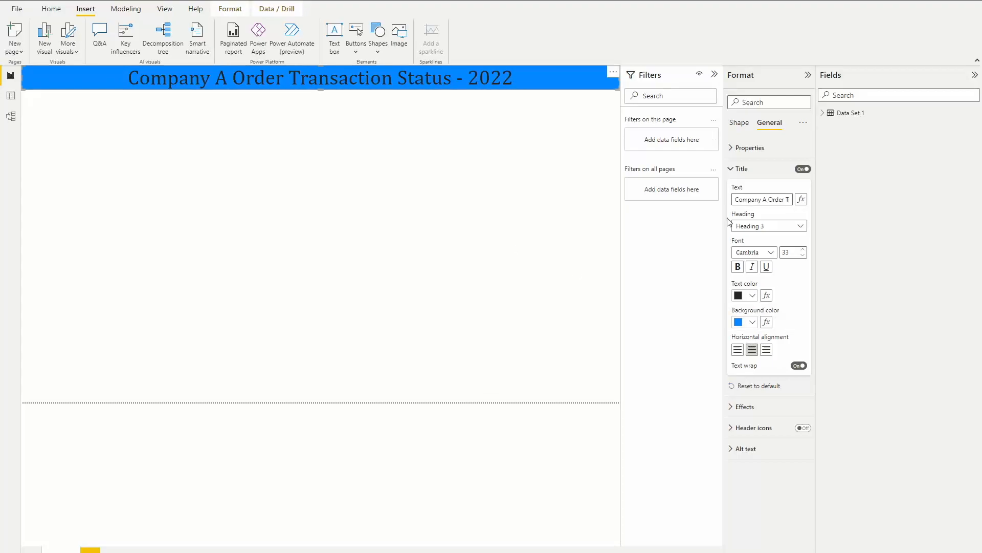
{"action": "left_click", "coordinate": [752, 295]}
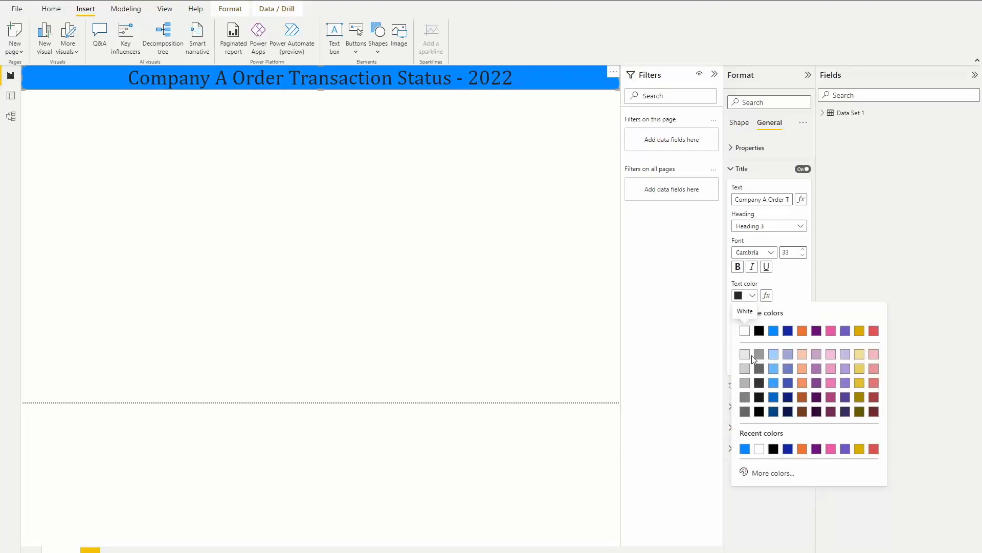
{"action": "left_click", "coordinate": [757, 354]}
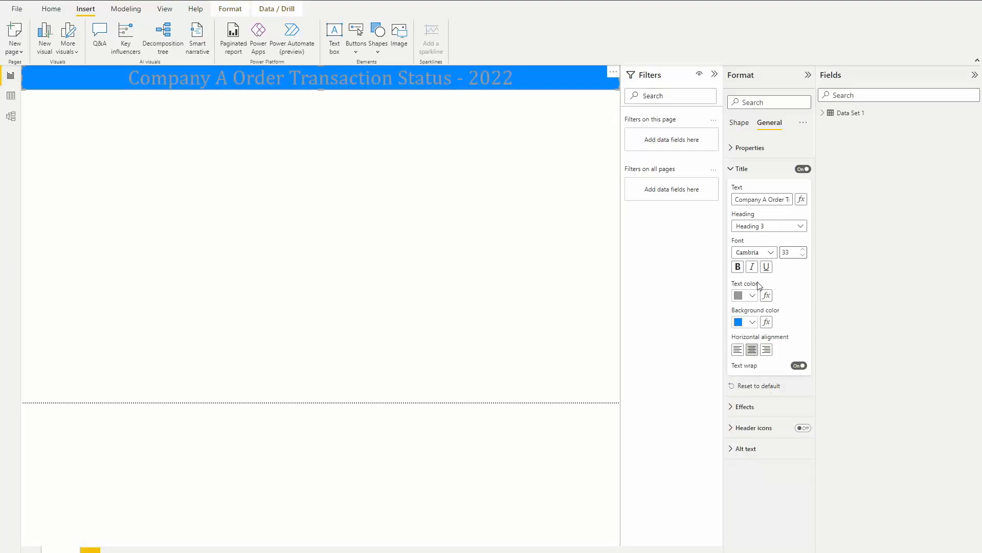
{"action": "left_click", "coordinate": [738, 266]}
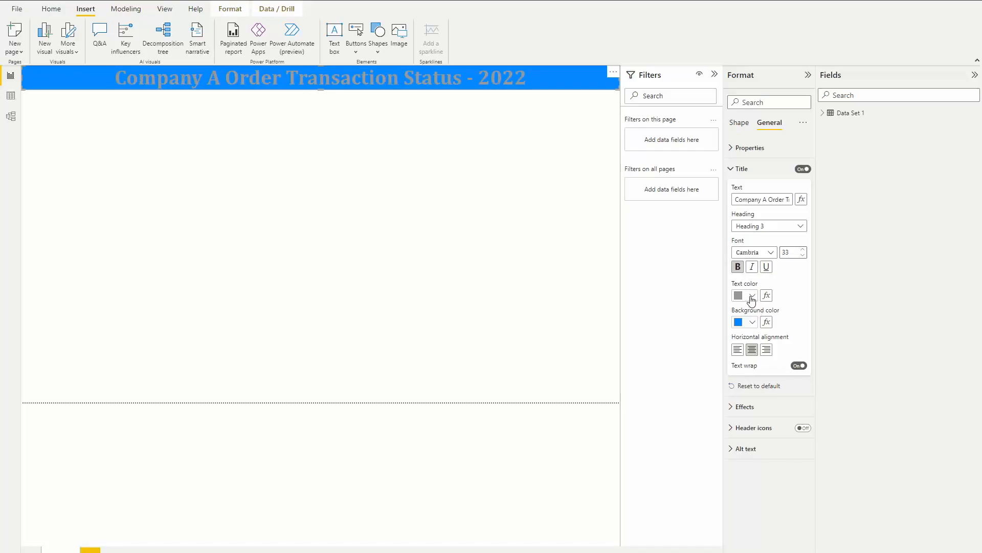
{"action": "left_click", "coordinate": [752, 296]}
{"action": "left_click", "coordinate": [745, 354]}
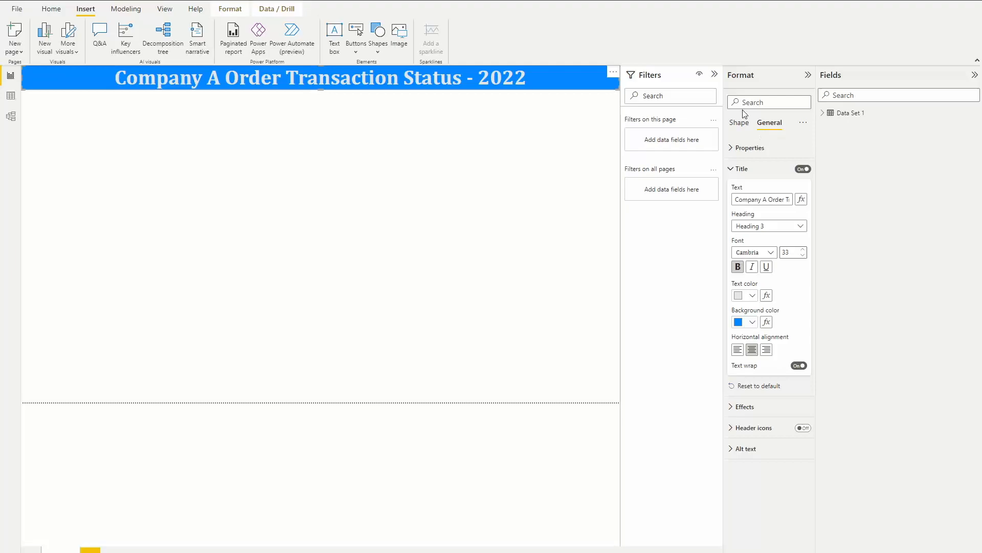
{"action": "left_click", "coordinate": [591, 178]}
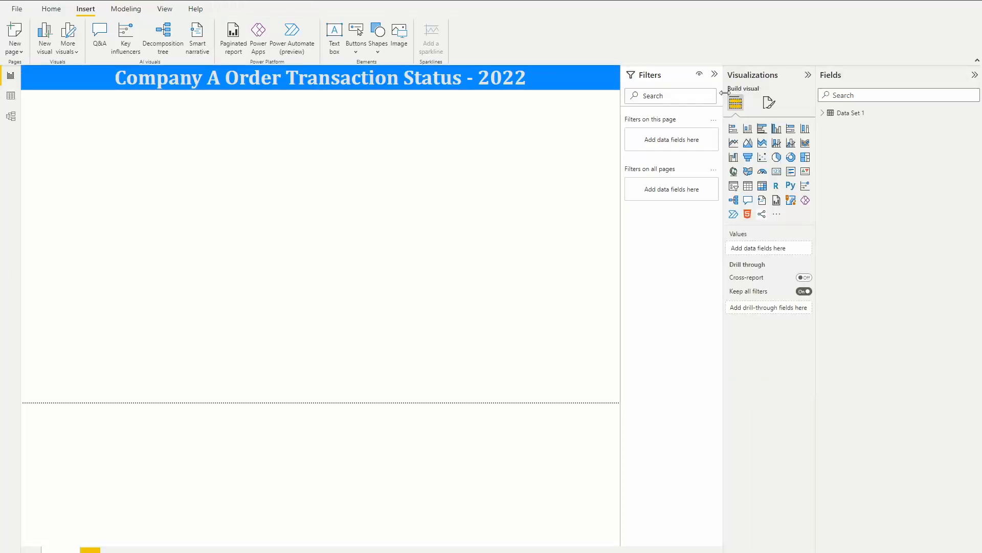
Widen the Visualizations pane moderately and look at the options for getting more visuals
{"action": "left_click_drag", "start_coordinate": [724, 90], "coordinate": [642, 91]}
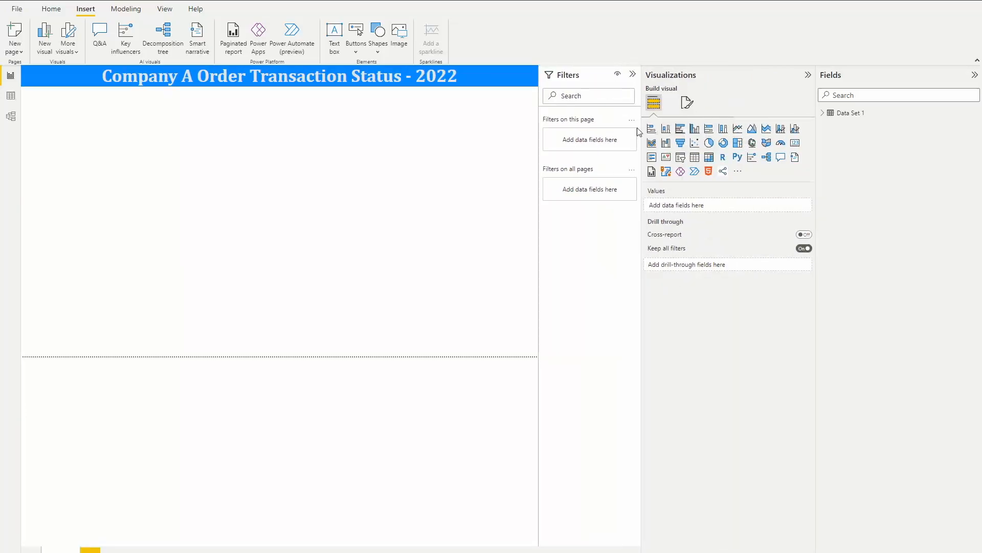
{"action": "left_click_drag", "start_coordinate": [641, 124], "coordinate": [696, 127]}
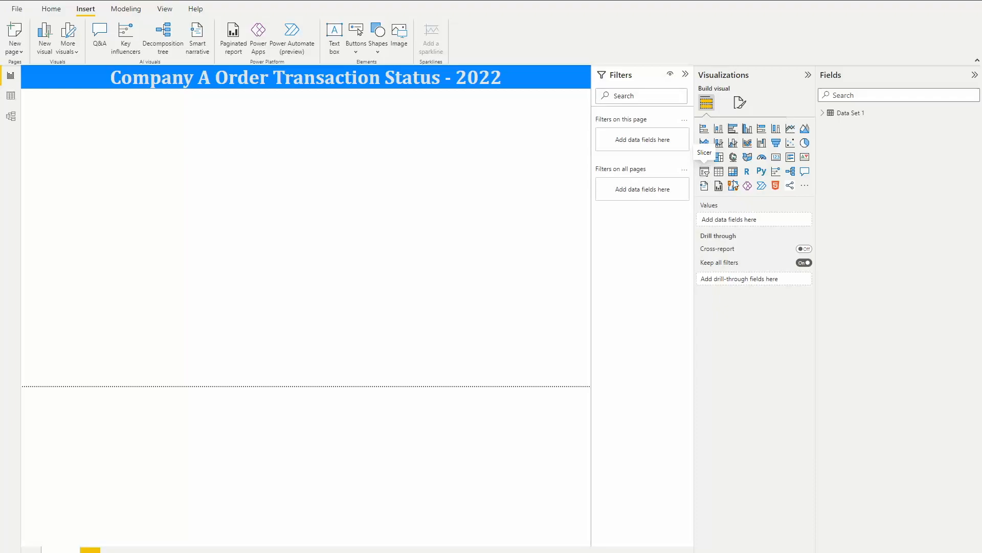
{"action": "left_click", "coordinate": [805, 187]}
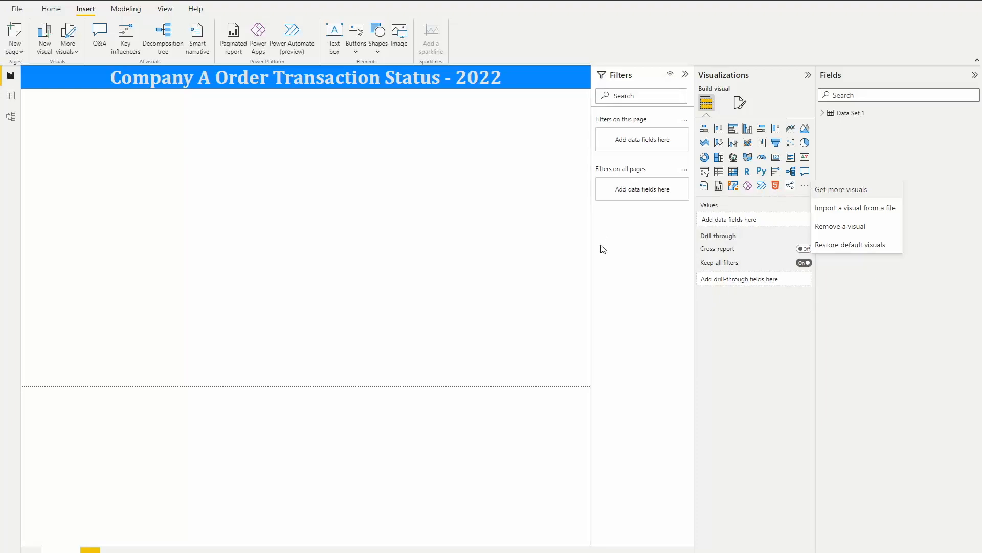
{"action": "key", "text": "Escape"}
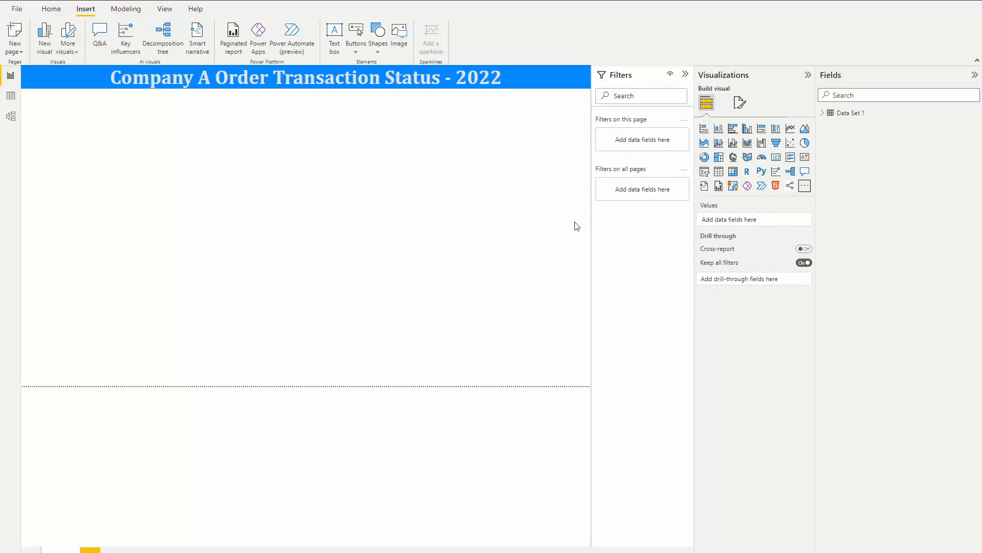
Insert an empty slicer visual and shrink it into a short box near the page's left edge, just below the banner
{"action": "left_click", "coordinate": [706, 172]}
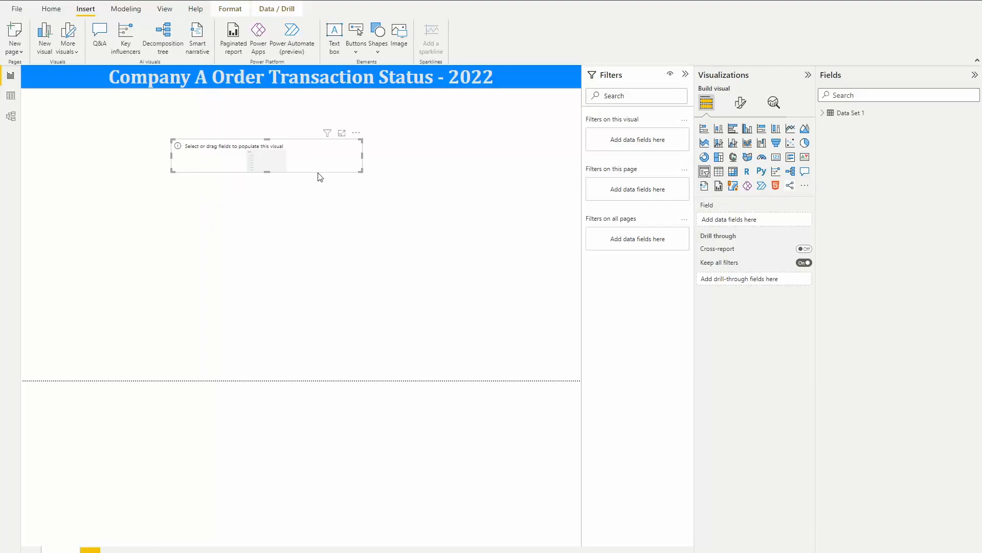
{"action": "left_click_drag", "start_coordinate": [313, 163], "coordinate": [239, 292]}
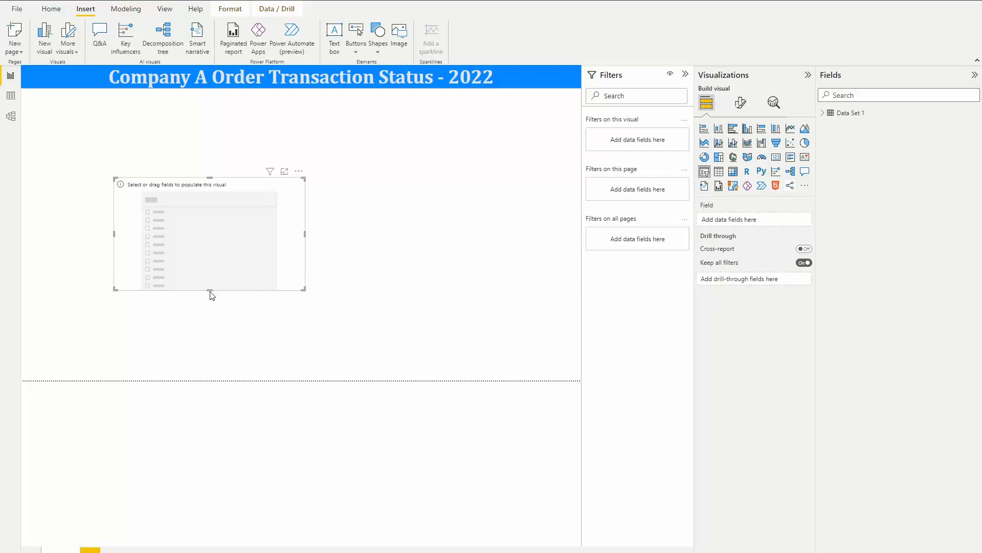
{"action": "left_click_drag", "start_coordinate": [210, 290], "coordinate": [210, 207]}
{"action": "left_click_drag", "start_coordinate": [201, 193], "coordinate": [108, 121]}
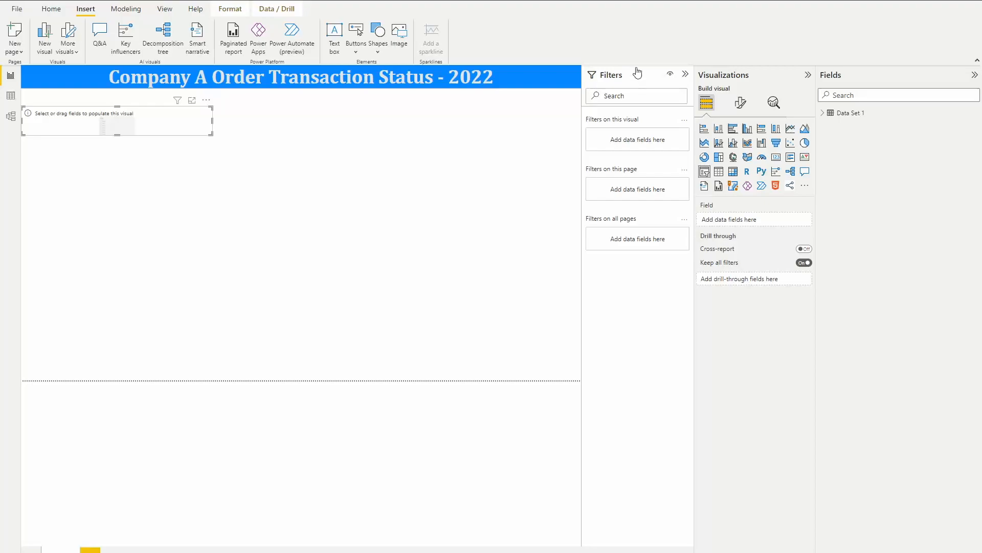
Add the Request ID and Period fields of Data Set 1 as filters on the slicer visual and collapse both filter cards
{"action": "left_click", "coordinate": [824, 119]}
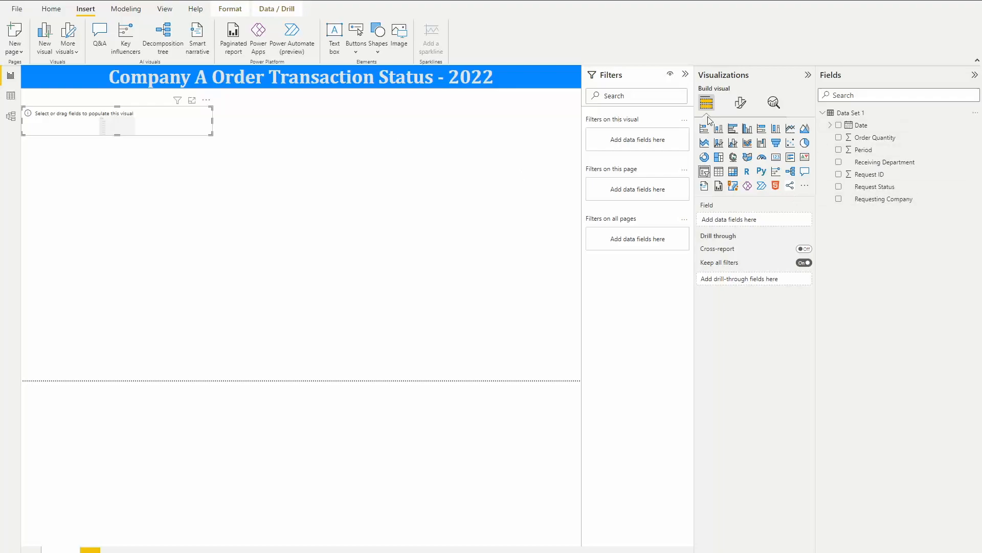
{"action": "left_click", "coordinate": [863, 177]}
{"action": "left_click_drag", "start_coordinate": [871, 176], "coordinate": [644, 143]}
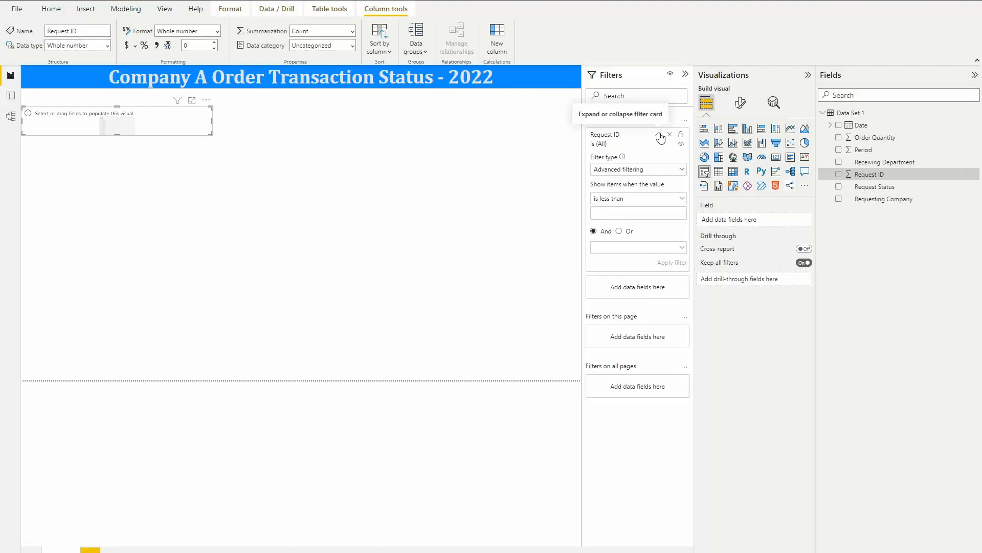
{"action": "left_click", "coordinate": [659, 136]}
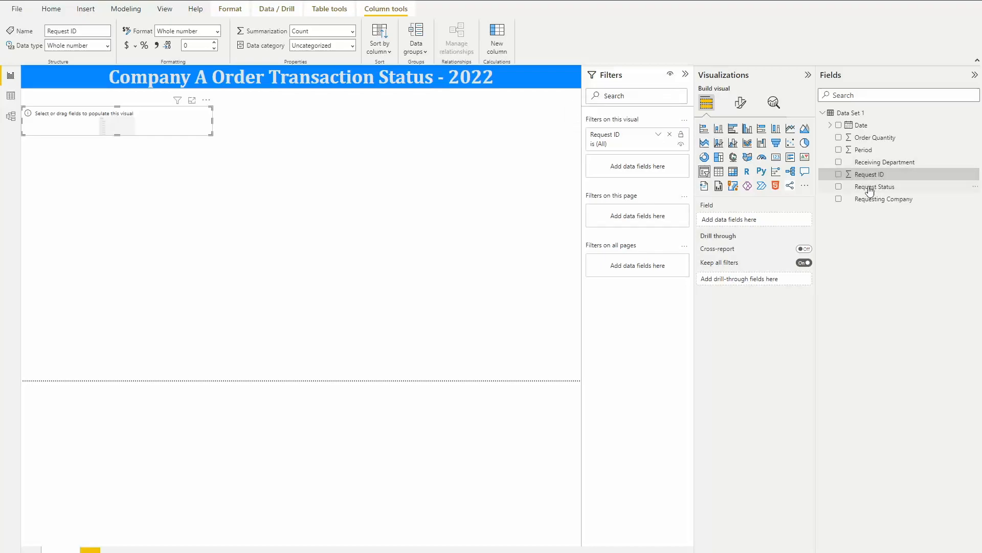
{"action": "left_click_drag", "start_coordinate": [876, 149], "coordinate": [660, 166]}
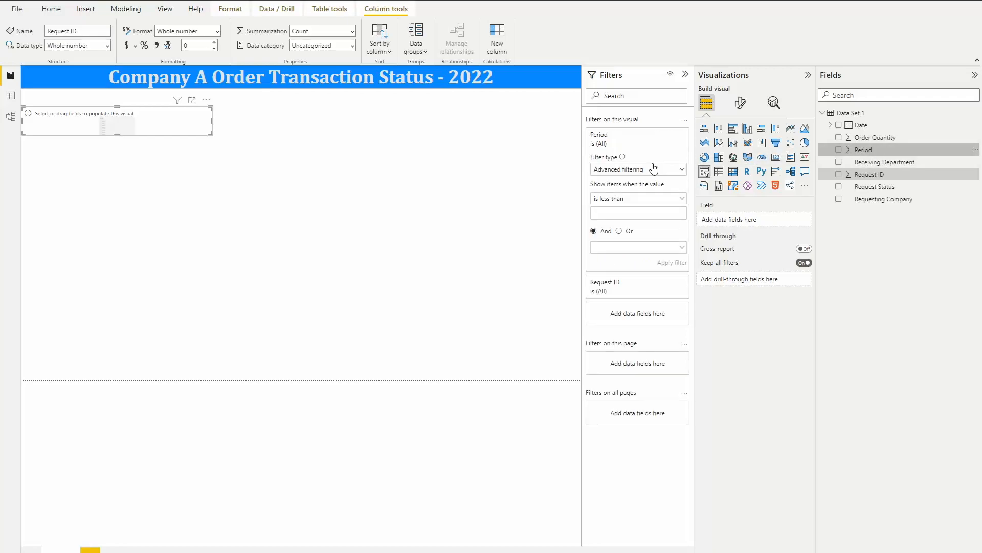
{"action": "left_click", "coordinate": [659, 135]}
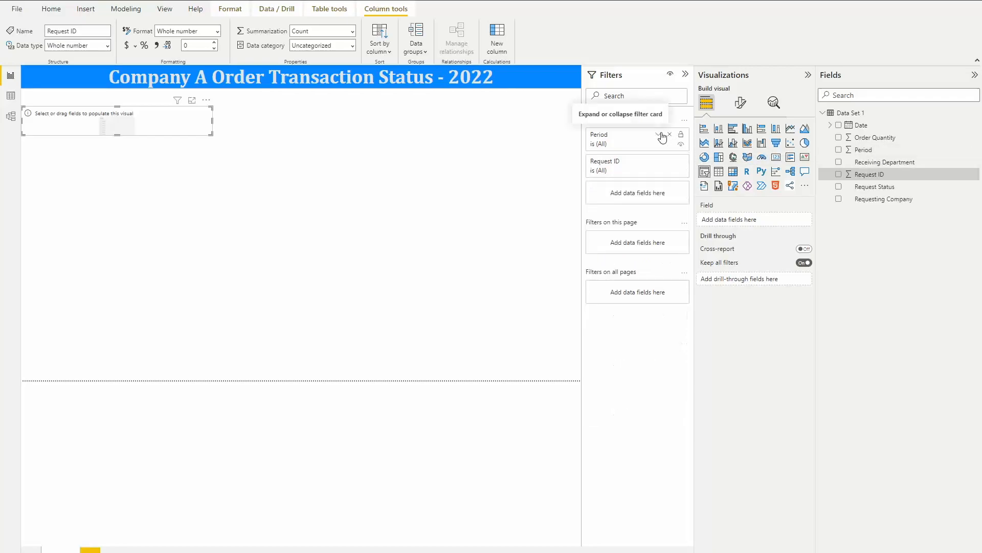
{"action": "left_click", "coordinate": [659, 136]}
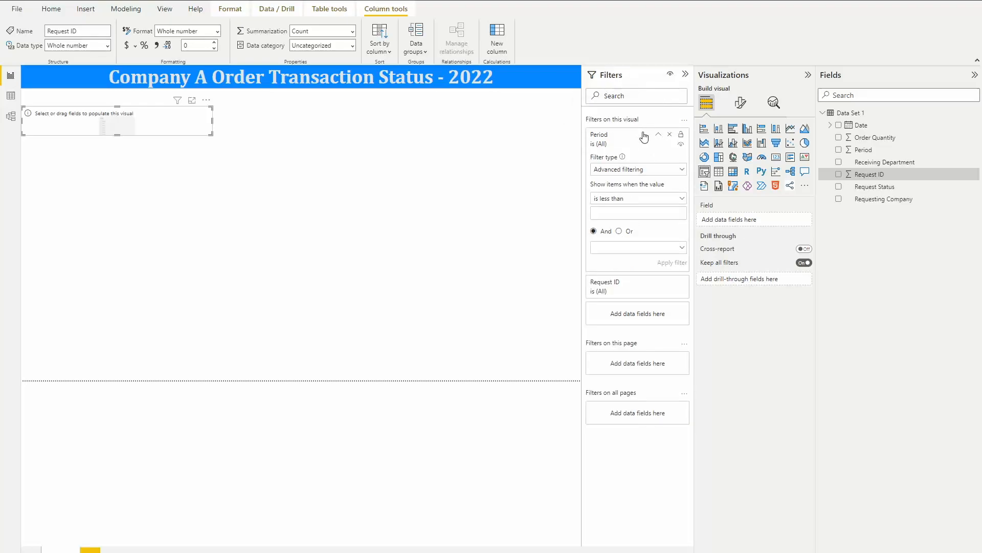
{"action": "left_click", "coordinate": [660, 137]}
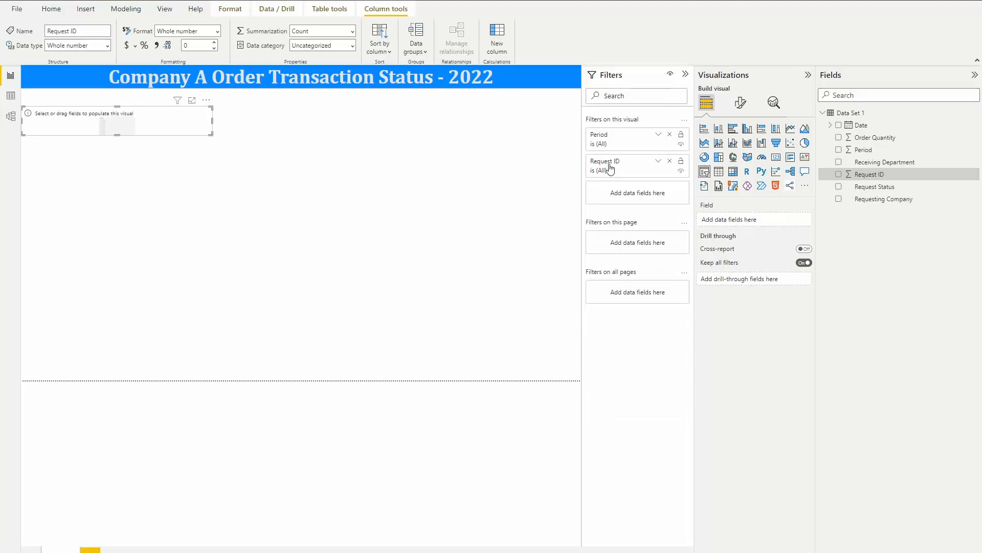
Move the slicer up against the banner, assign Period as its field and make it taller so its range slider fits
{"action": "left_click_drag", "start_coordinate": [184, 131], "coordinate": [184, 113]}
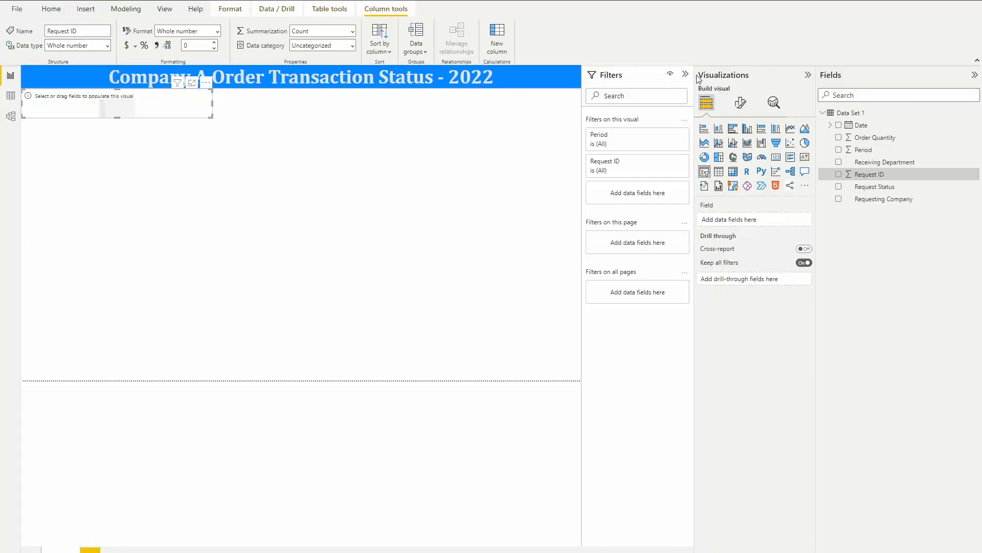
{"action": "left_click", "coordinate": [872, 152]}
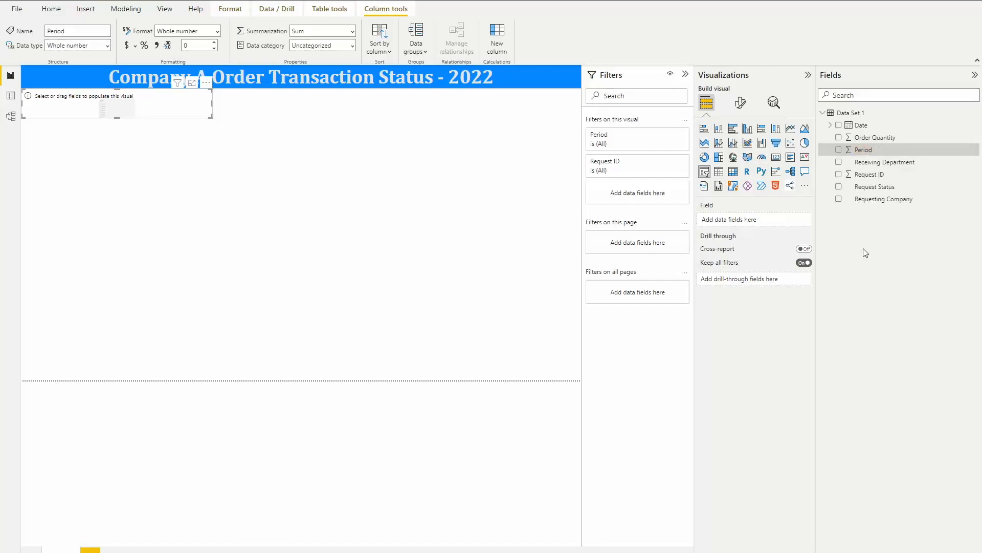
{"action": "left_click_drag", "start_coordinate": [860, 152], "coordinate": [738, 220]}
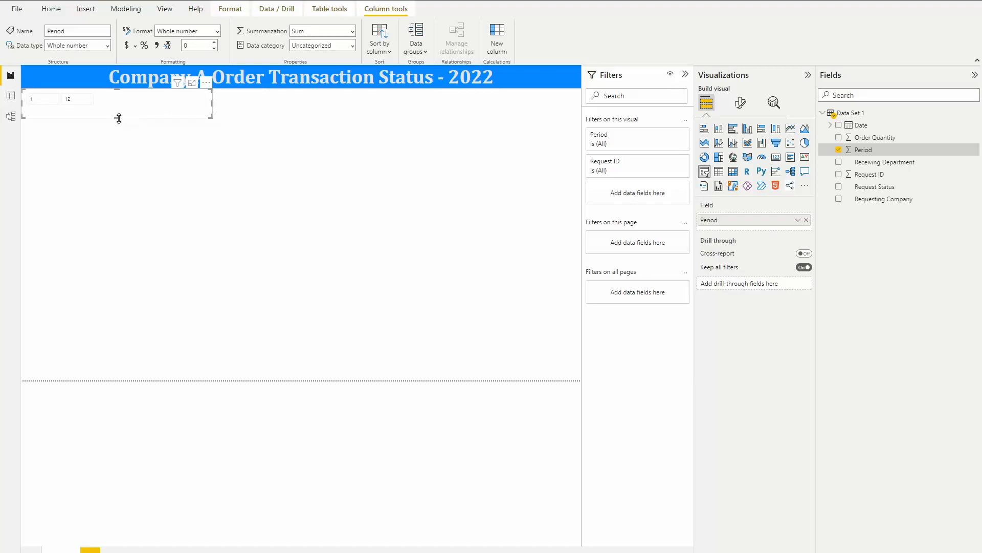
{"action": "left_click_drag", "start_coordinate": [118, 117], "coordinate": [118, 148]}
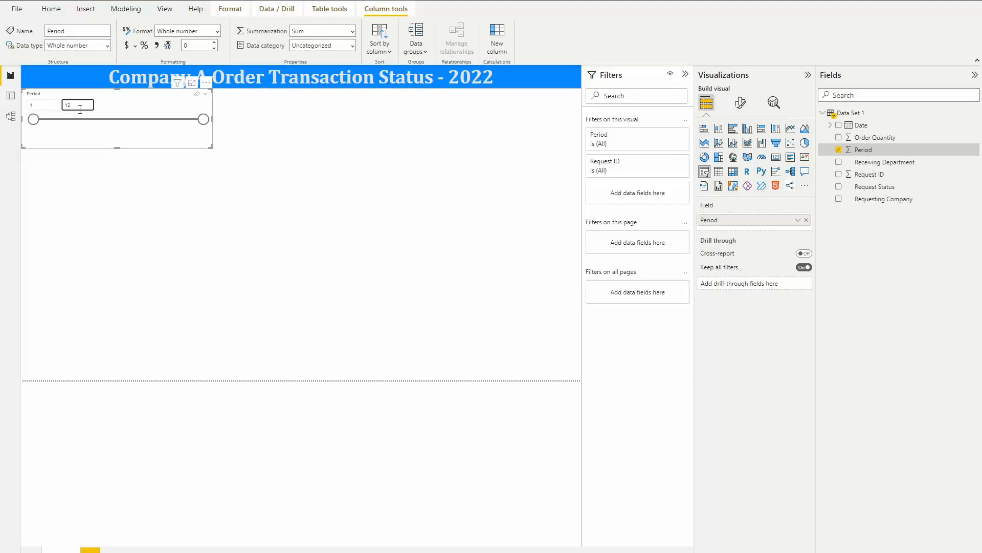
Narrow the Period slicer's range to 4 through 7
{"action": "left_click", "coordinate": [42, 104]}
{"action": "left_click", "coordinate": [80, 105]}
{"action": "left_click_drag", "start_coordinate": [33, 119], "coordinate": [80, 120]}
{"action": "left_click_drag", "start_coordinate": [212, 119], "coordinate": [130, 125]}
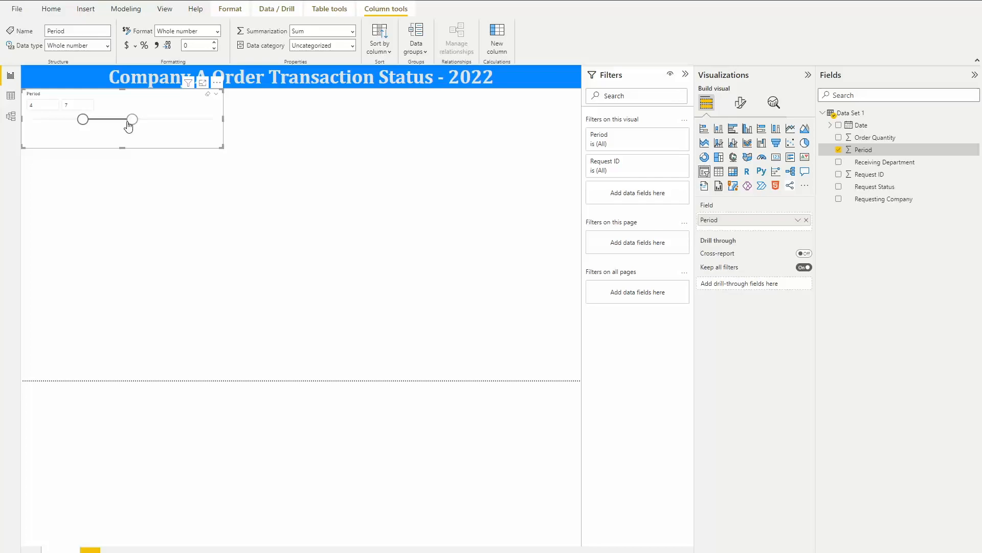
Switch the Period slicer to the List style and lengthen it to fit all twelve periods
{"action": "left_click", "coordinate": [216, 94]}
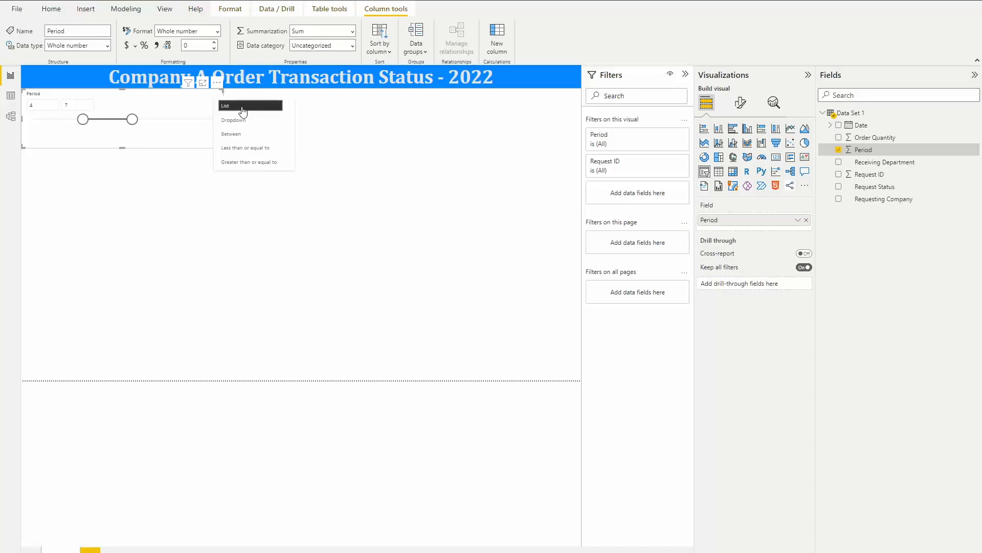
{"action": "left_click", "coordinate": [243, 109]}
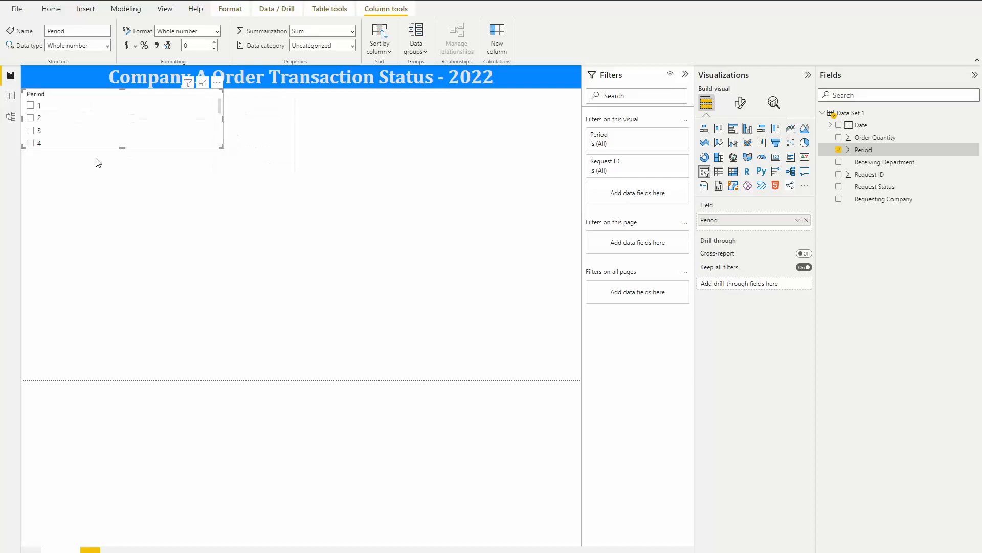
{"action": "left_click_drag", "start_coordinate": [123, 148], "coordinate": [121, 279]}
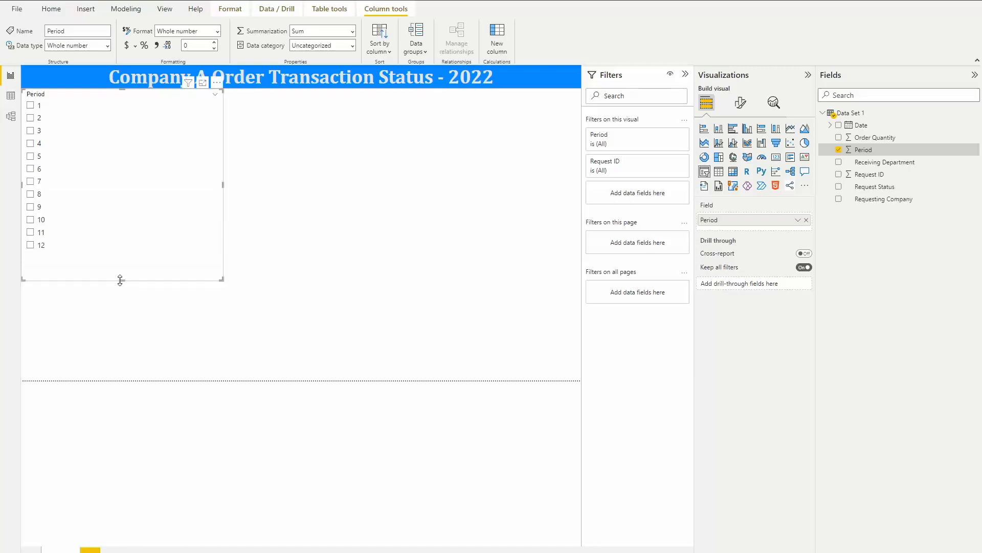
Try selecting periods 3, 4 and 5 one after another in the slicer list, finishing with period 1
{"action": "left_click", "coordinate": [31, 131]}
{"action": "left_click", "coordinate": [31, 143]}
{"action": "left_click", "coordinate": [31, 157]}
{"action": "left_click", "coordinate": [31, 105]}
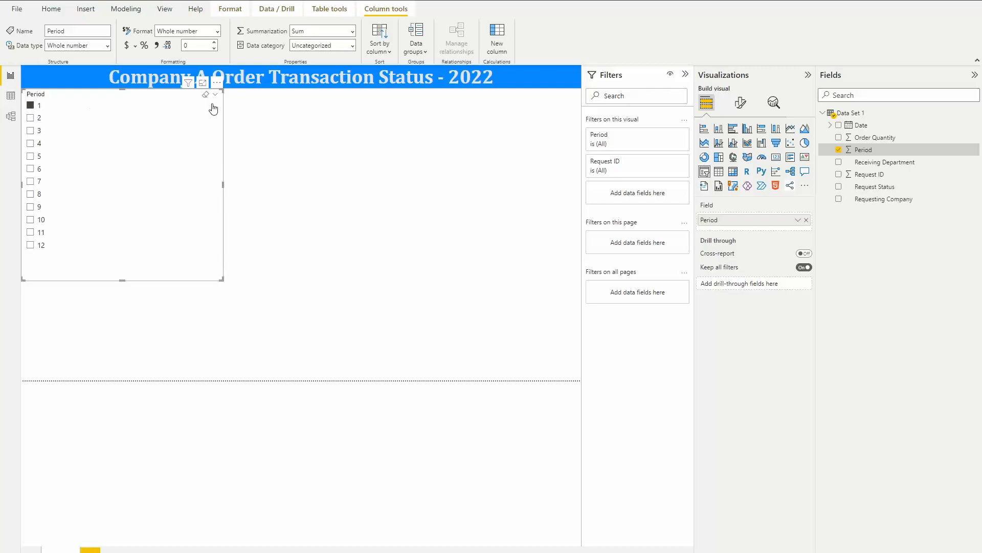
Switch the Period slicer to the Dropdown style and leave only period 4 selected
{"action": "left_click", "coordinate": [216, 95]}
{"action": "left_click", "coordinate": [235, 129]}
{"action": "scroll", "coordinate": [60, 157], "scroll_direction": "down", "scroll_amount": 2}
{"action": "scroll", "coordinate": [61, 157], "scroll_direction": "up", "scroll_amount": 2}
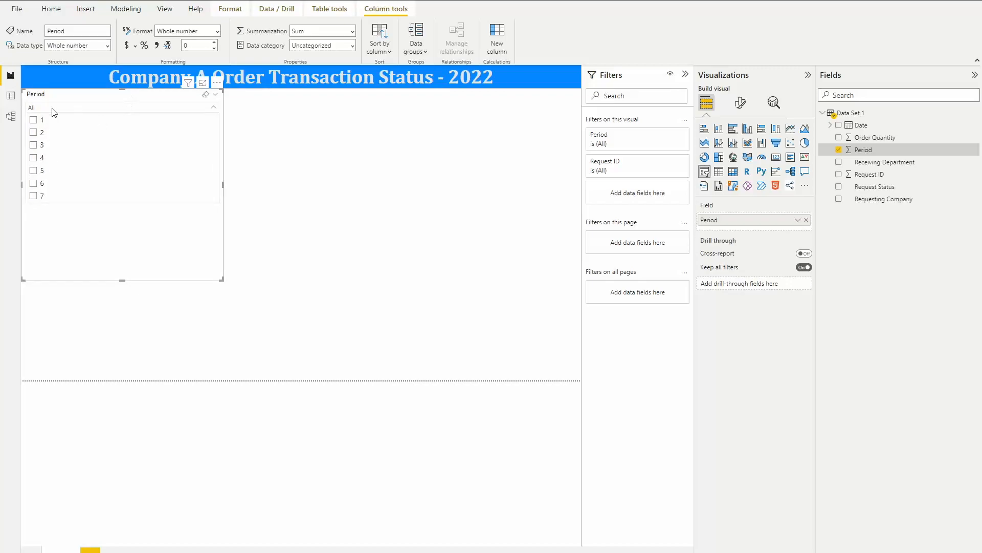
{"action": "left_click", "coordinate": [33, 107]}
{"action": "left_click", "coordinate": [163, 107]}
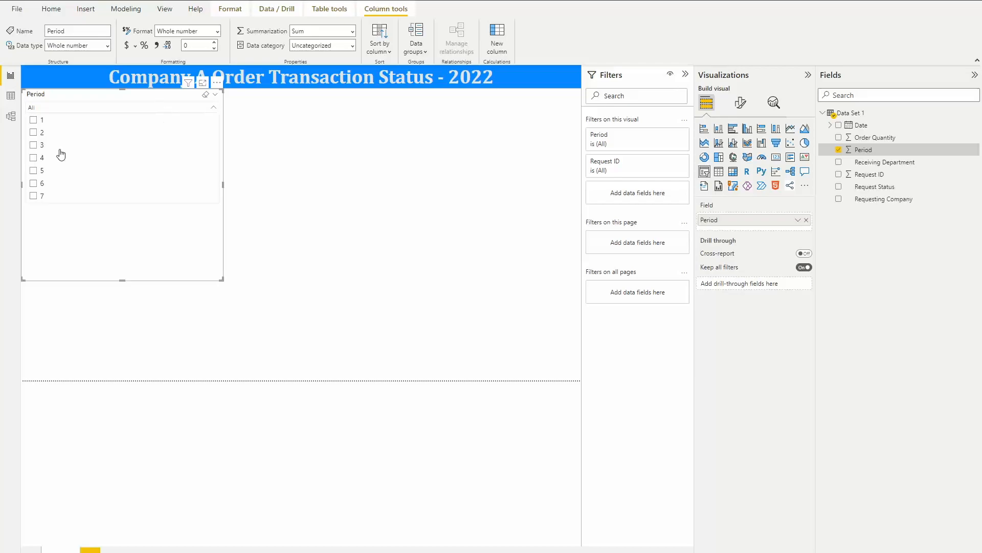
{"action": "left_click", "coordinate": [34, 170]}
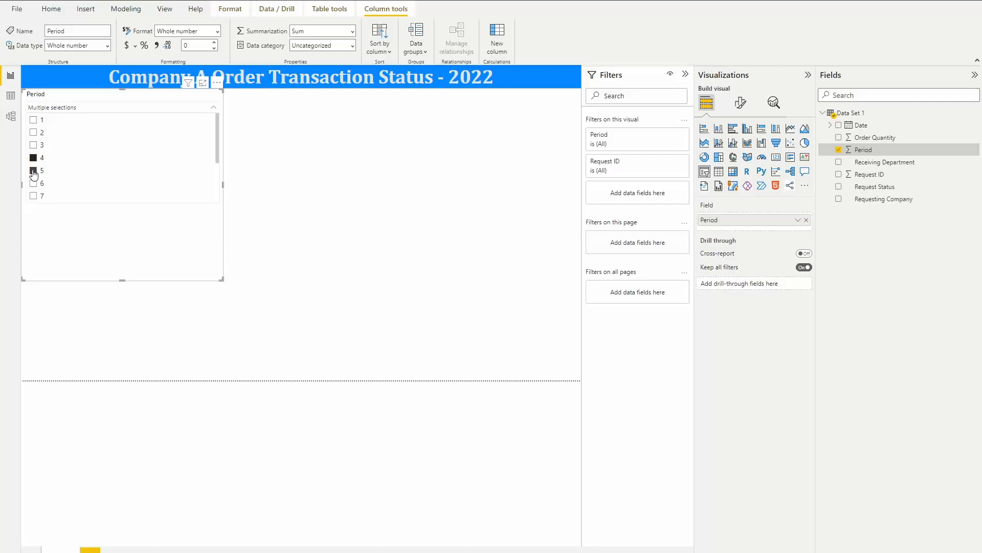
{"action": "left_click", "coordinate": [34, 171]}
Switch the Period slicer to the Between style and set its range to 3 through 7
{"action": "left_click", "coordinate": [216, 97]}
{"action": "left_click", "coordinate": [218, 101]}
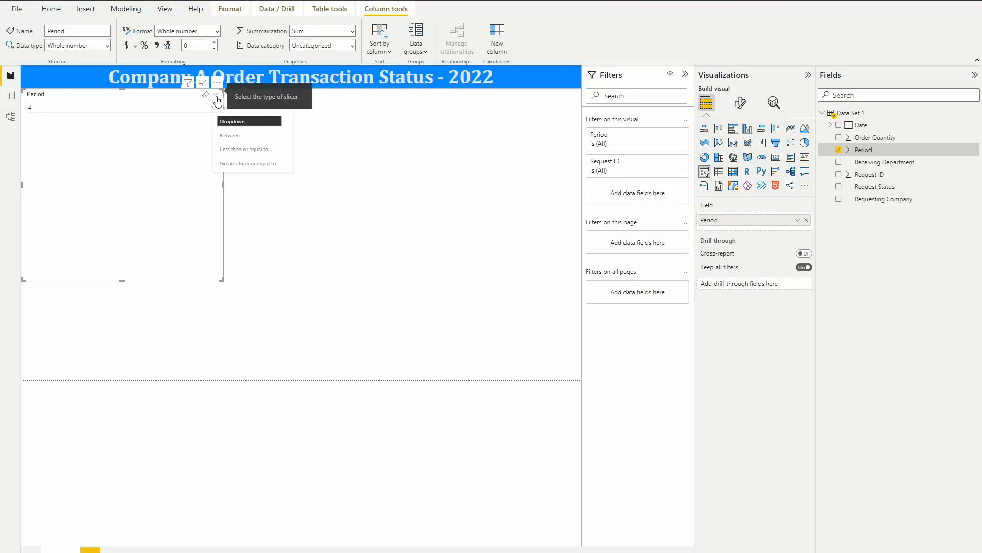
{"action": "left_click", "coordinate": [230, 135]}
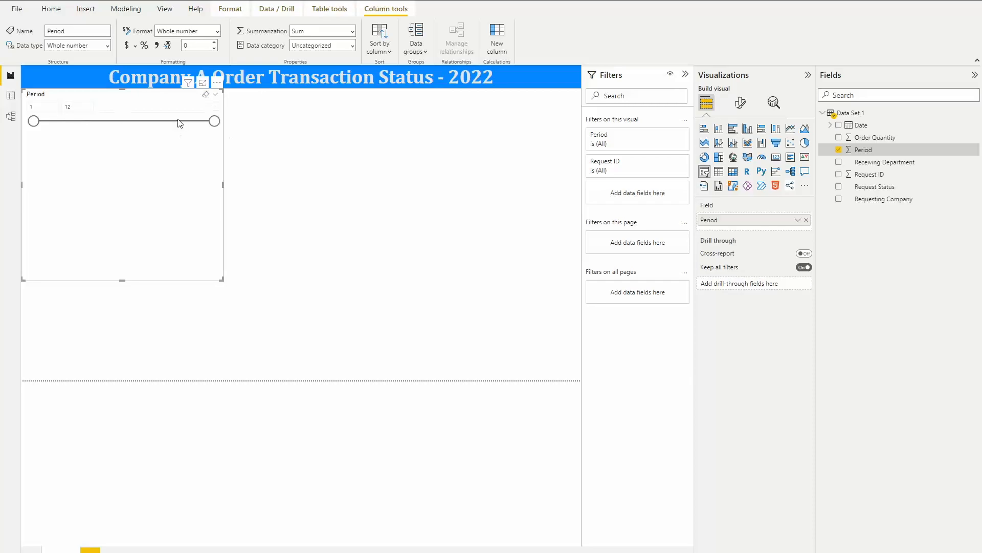
{"action": "left_click_drag", "start_coordinate": [215, 121], "coordinate": [132, 121]}
{"action": "left_click_drag", "start_coordinate": [34, 121], "coordinate": [67, 121]}
Try the Less than or equal to style on the Period slicer with its upper limit set to 12
{"action": "left_click", "coordinate": [216, 95]}
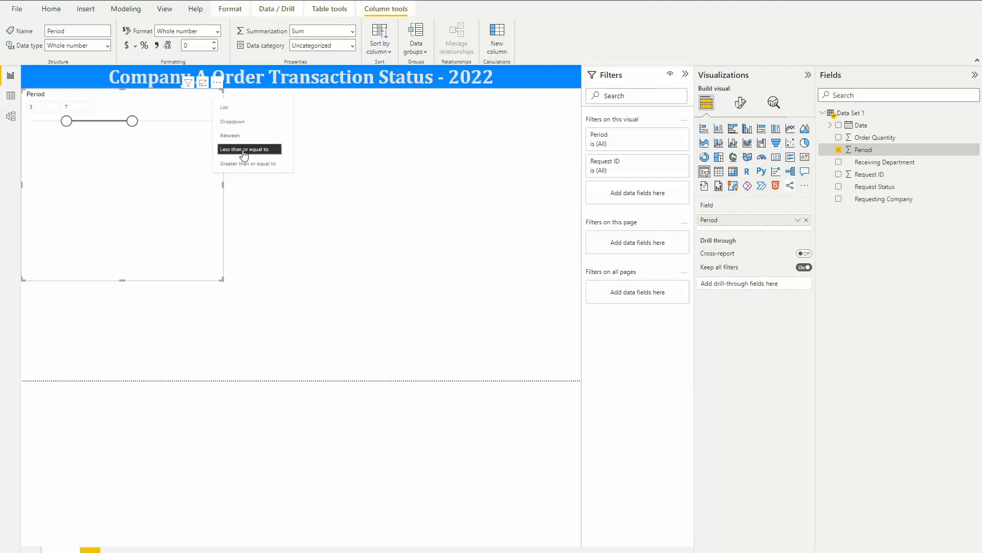
{"action": "left_click", "coordinate": [244, 154]}
{"action": "left_click_drag", "start_coordinate": [132, 121], "coordinate": [214, 131]}
{"action": "left_click", "coordinate": [216, 94]}
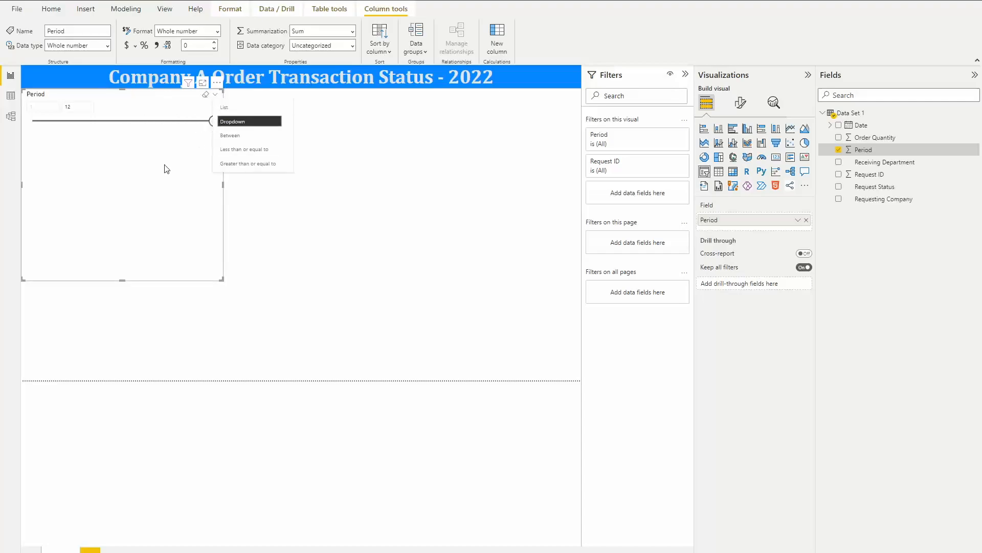
{"action": "left_click", "coordinate": [109, 145]}
Switch the Period slicer to the Dropdown style and shrink it to a compact box under the title banner
{"action": "left_click", "coordinate": [215, 94]}
{"action": "left_click", "coordinate": [233, 122]}
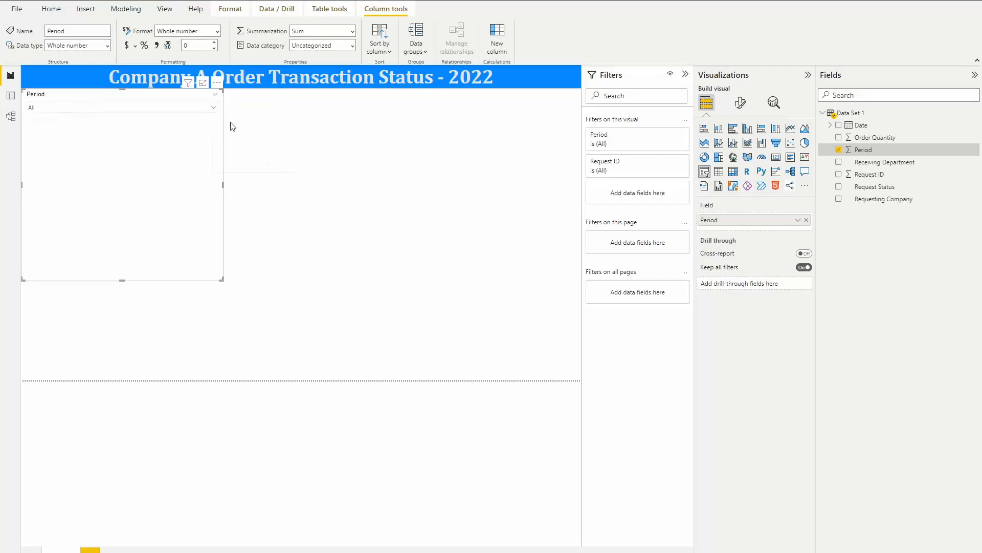
{"action": "left_click_drag", "start_coordinate": [121, 281], "coordinate": [144, 130]}
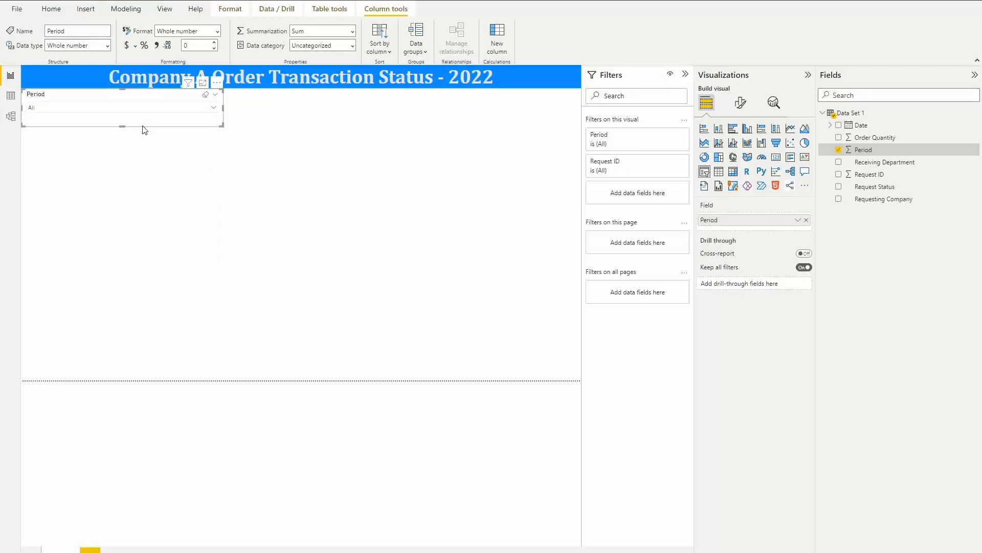
{"action": "left_click", "coordinate": [230, 152]}
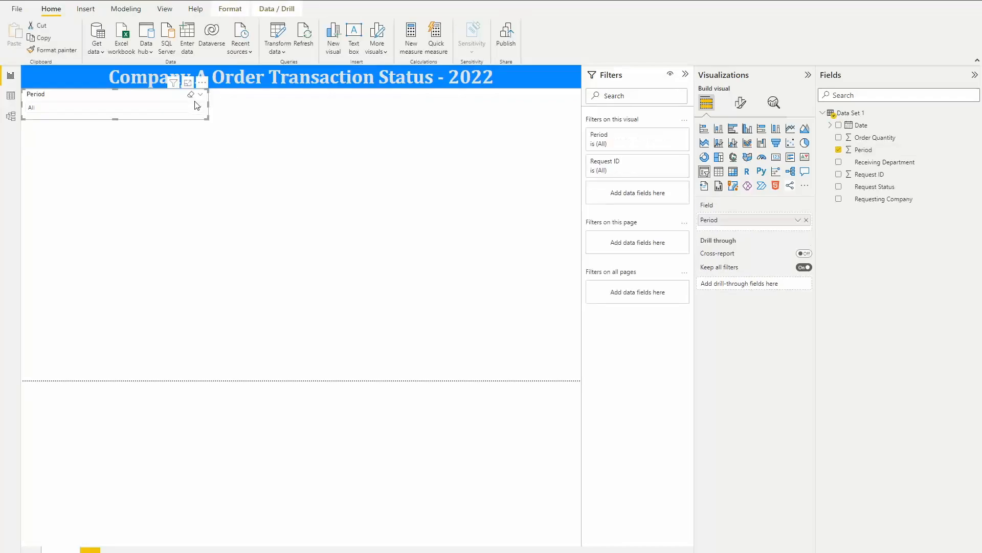
{"action": "left_click", "coordinate": [197, 106]}
{"action": "left_click", "coordinate": [259, 126]}
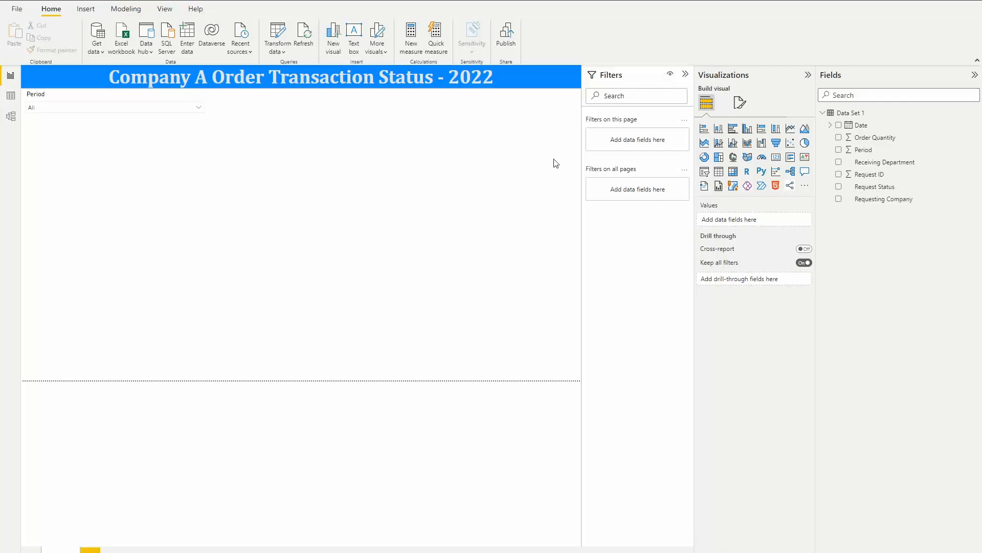
Add a Requesting Company slicer with Request ID and Requesting Company among its visual-level filters
{"action": "left_click", "coordinate": [705, 177]}
{"action": "left_click_drag", "start_coordinate": [160, 208], "coordinate": [339, 191]}
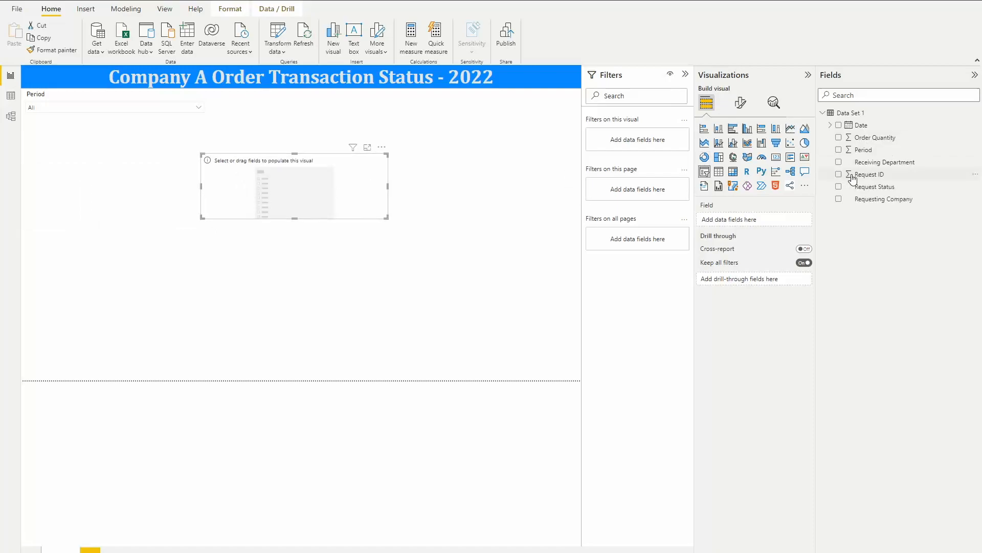
{"action": "left_click_drag", "start_coordinate": [864, 175], "coordinate": [635, 143]}
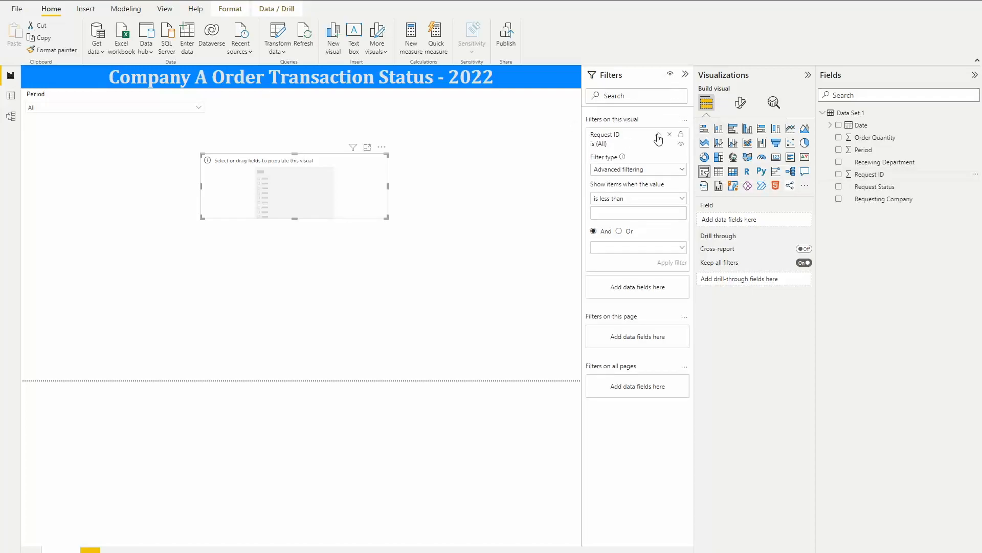
{"action": "left_click", "coordinate": [659, 137]}
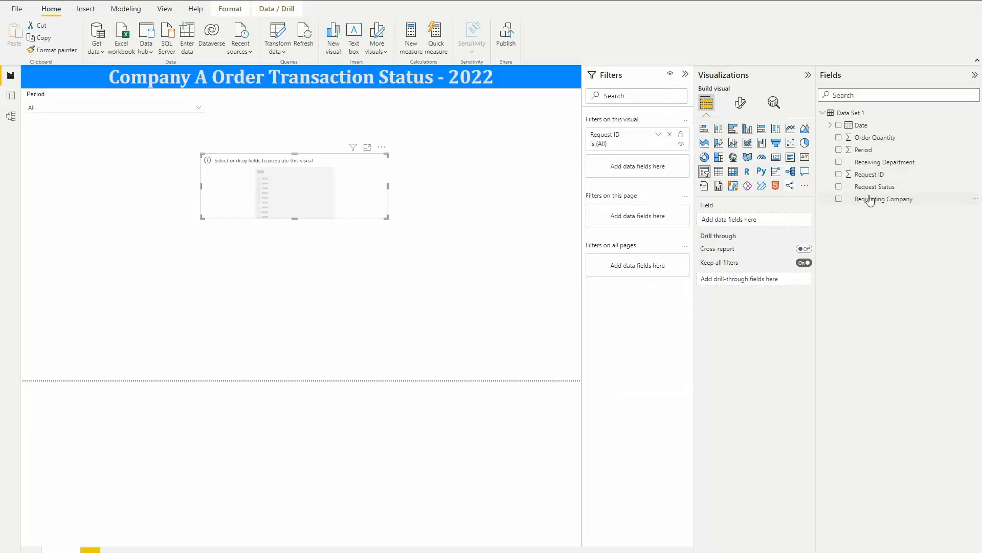
{"action": "left_click_drag", "start_coordinate": [875, 200], "coordinate": [655, 172]}
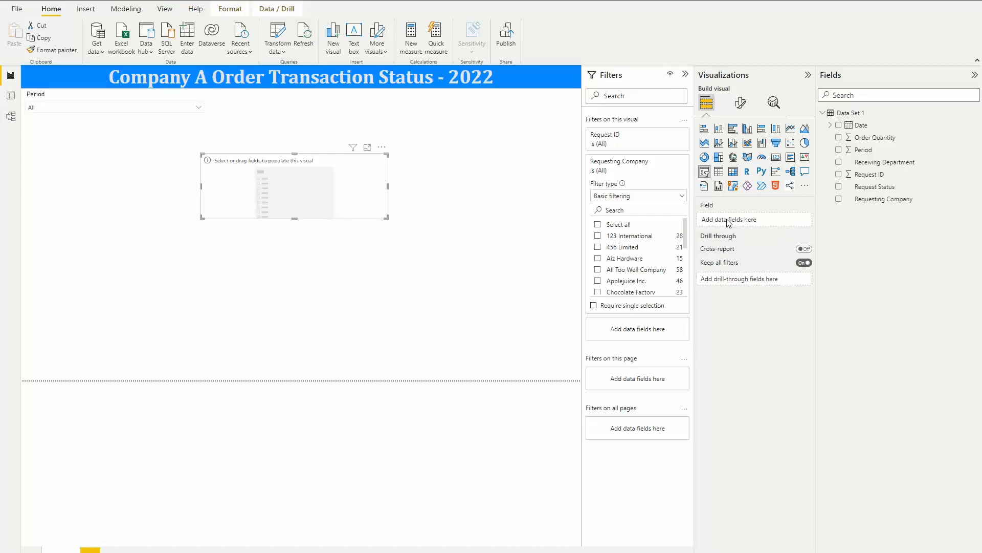
{"action": "left_click", "coordinate": [884, 202]}
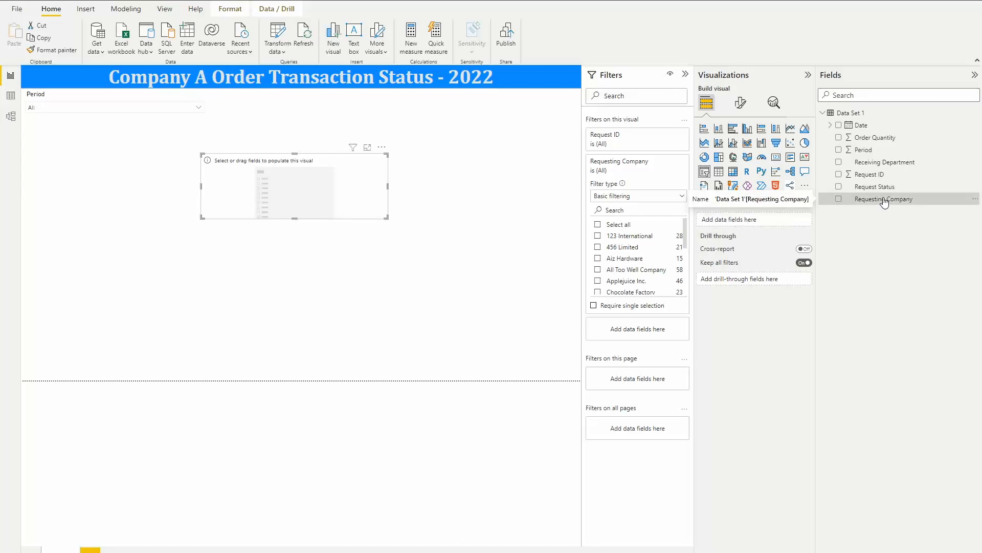
{"action": "left_click", "coordinate": [840, 199]}
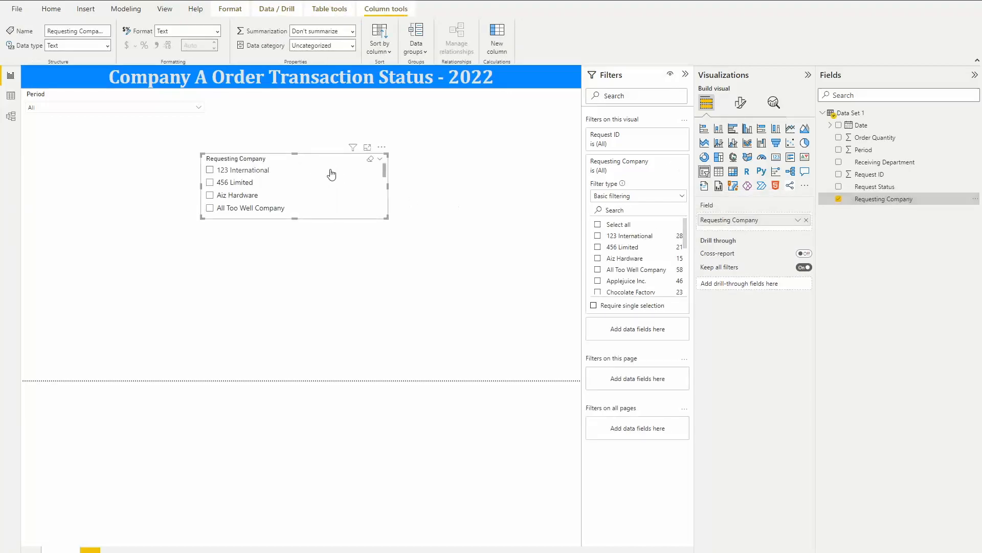
Place the Requesting Company slicer beside the Period slicer under the banner and switch it to the Dropdown style
{"action": "left_click_drag", "start_coordinate": [324, 162], "coordinate": [335, 101]}
{"action": "left_click", "coordinate": [390, 97]}
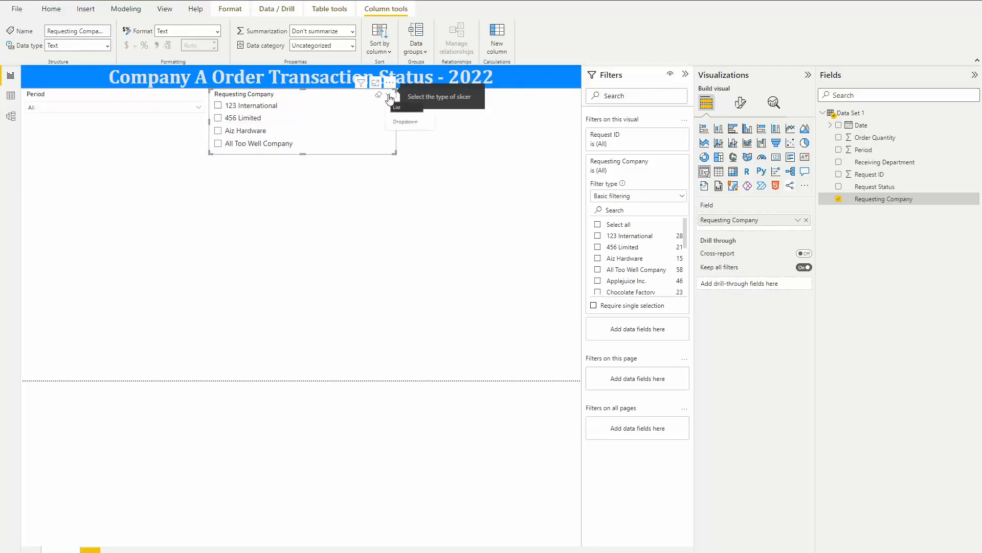
{"action": "left_click", "coordinate": [404, 122]}
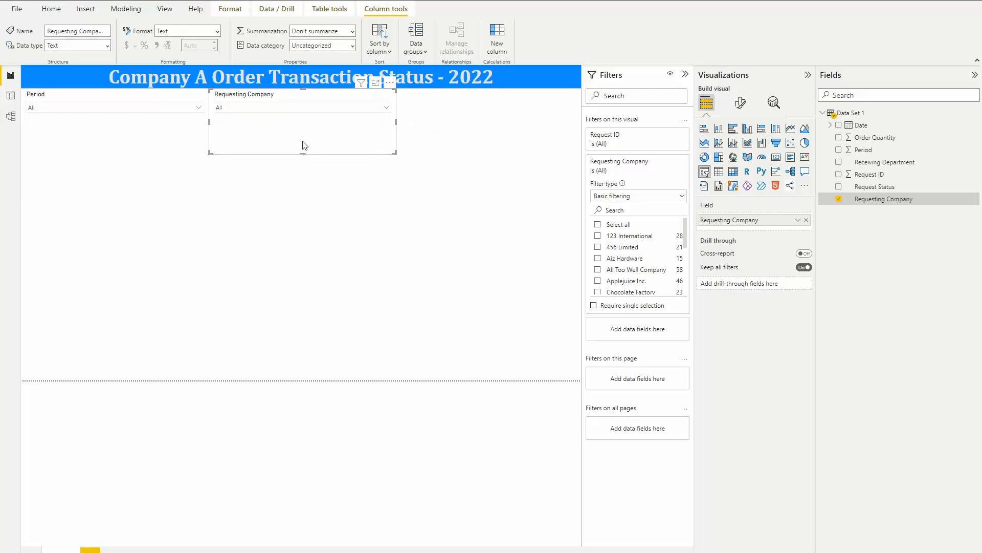
{"action": "left_click", "coordinate": [448, 159]}
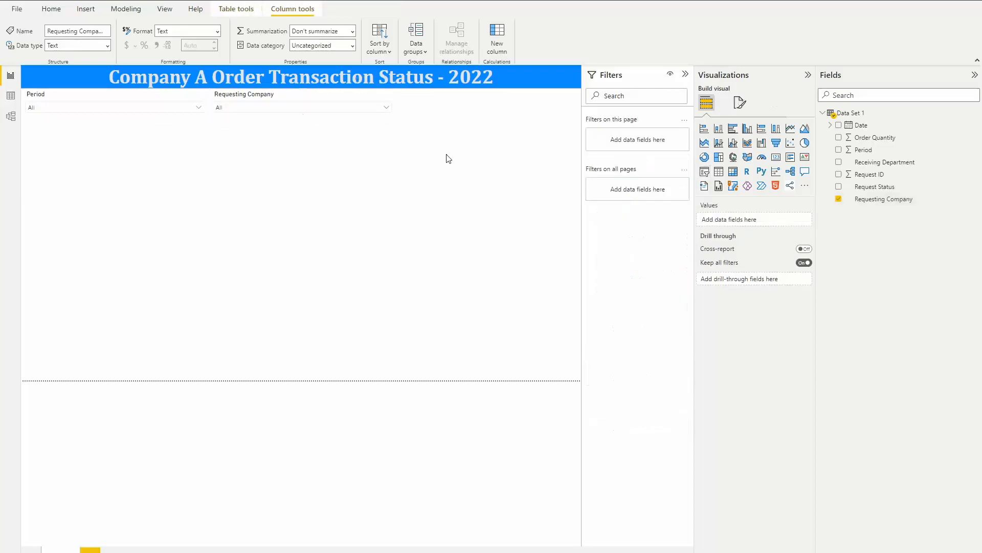
Add a Receiving Department slicer with Request ID and Receiving Department among its visual-level filters
{"action": "left_click", "coordinate": [705, 173]}
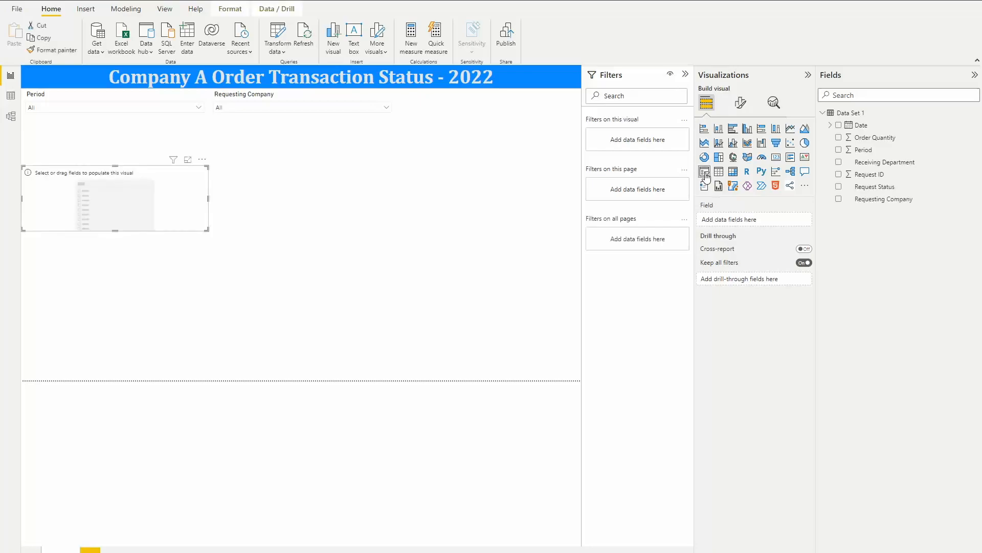
{"action": "left_click_drag", "start_coordinate": [165, 209], "coordinate": [436, 206]}
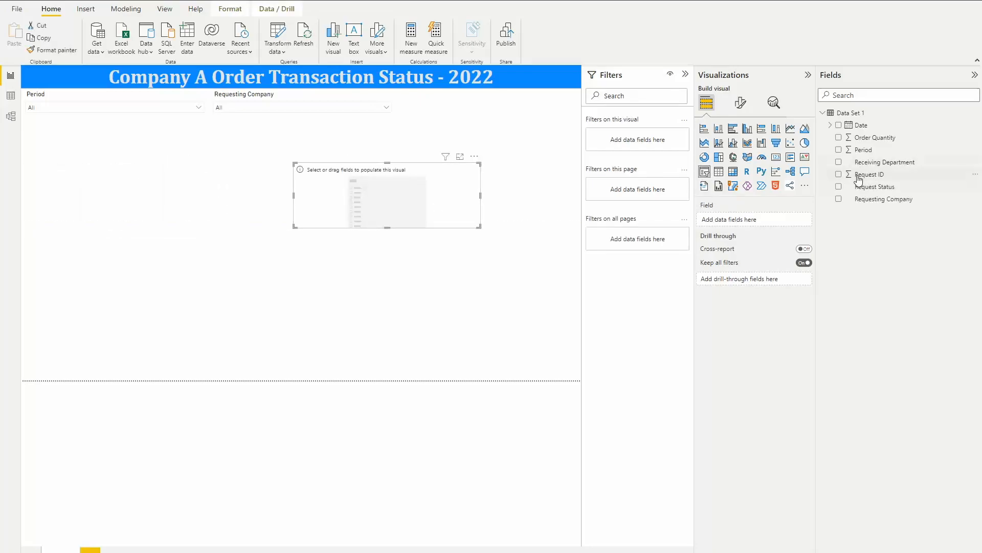
{"action": "left_click_drag", "start_coordinate": [860, 178], "coordinate": [650, 144]}
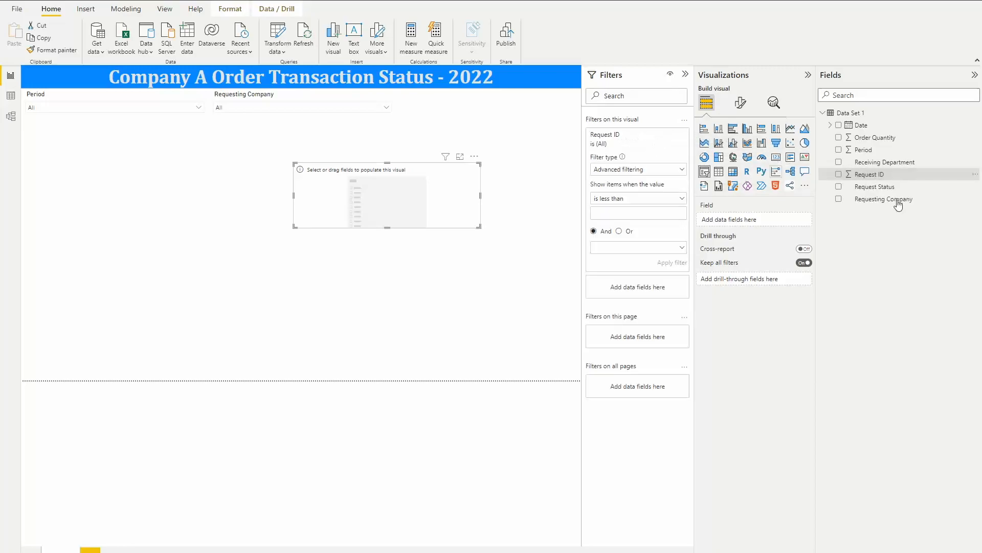
{"action": "left_click_drag", "start_coordinate": [895, 166], "coordinate": [643, 292]}
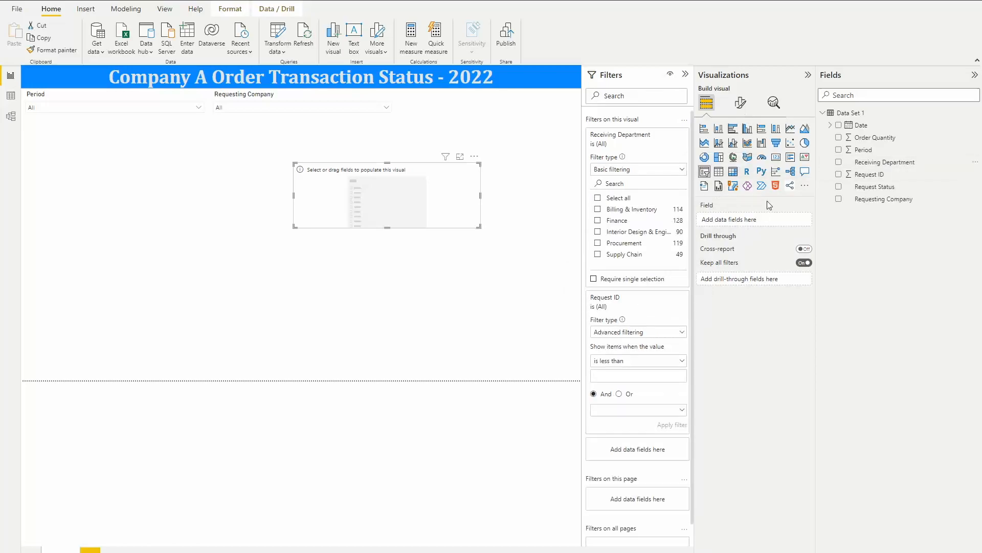
{"action": "left_click", "coordinate": [839, 162]}
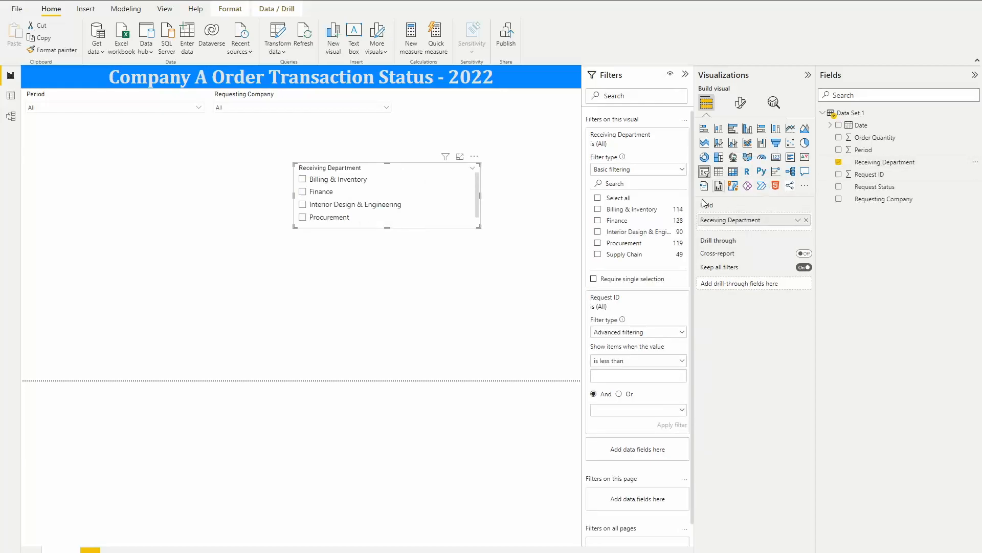
Place the Receiving Department slicer beside the Requesting Company slicer, switch it to the Dropdown style and reduce its height
{"action": "left_click_drag", "start_coordinate": [420, 168], "coordinate": [518, 99]}
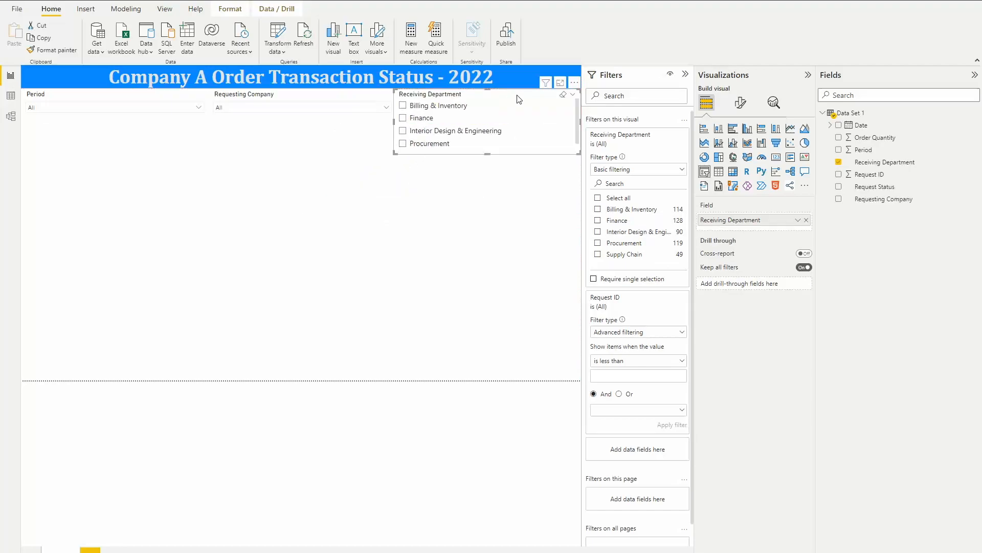
{"action": "left_click", "coordinate": [573, 95]}
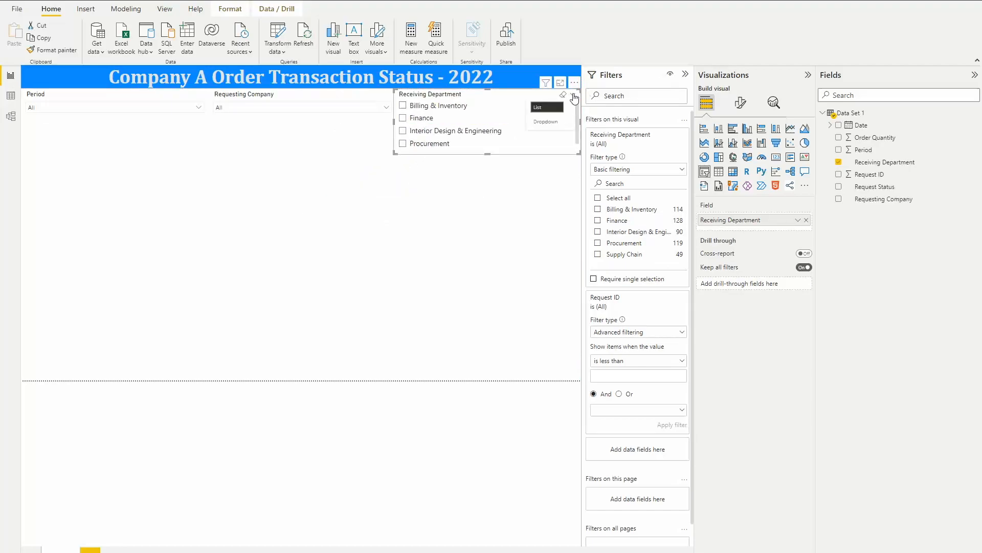
{"action": "left_click", "coordinate": [556, 122]}
{"action": "left_click_drag", "start_coordinate": [489, 153], "coordinate": [490, 116]}
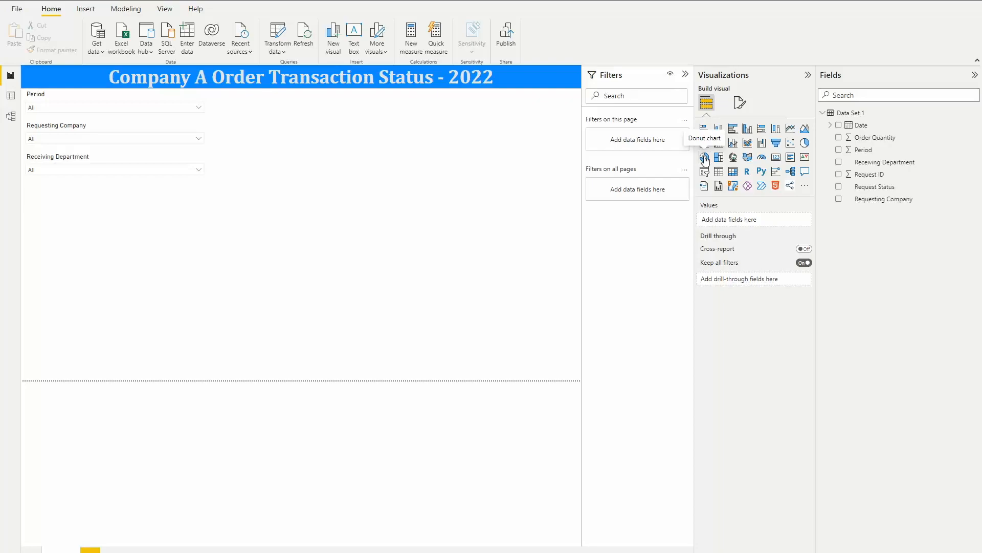
Add a donut chart below the stacked slicers and stretch it from the Receiving Department slicer to the page's lower boundary
{"action": "left_click", "coordinate": [705, 157]}
{"action": "left_click_drag", "start_coordinate": [116, 229], "coordinate": [116, 182]}
{"action": "left_click_drag", "start_coordinate": [117, 293], "coordinate": [123, 383]}
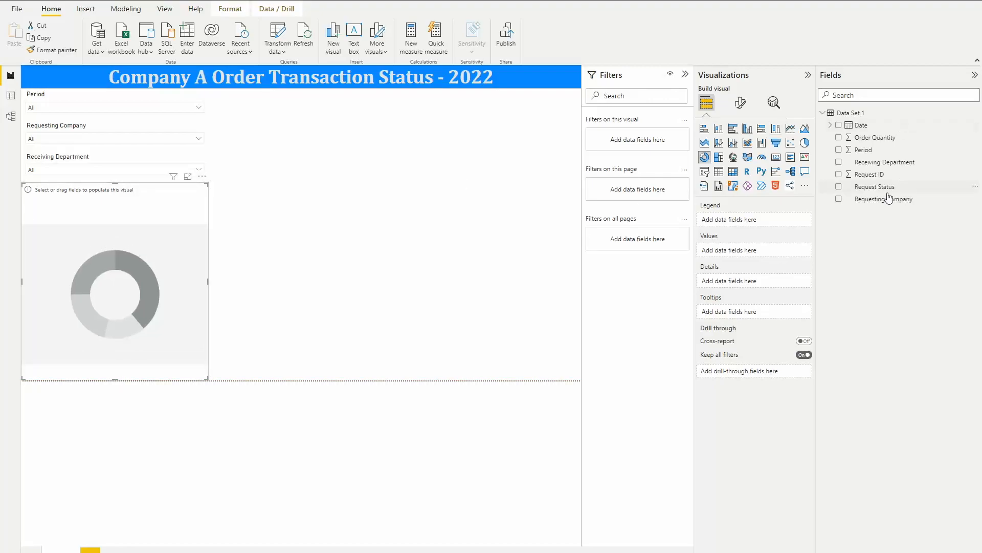
Add Request ID and Request Status as the donut chart's visual-level filters and plot the count of Request ID by Request Status
{"action": "left_click_drag", "start_coordinate": [879, 177], "coordinate": [661, 147]}
{"action": "left_click_drag", "start_coordinate": [894, 188], "coordinate": [640, 290]}
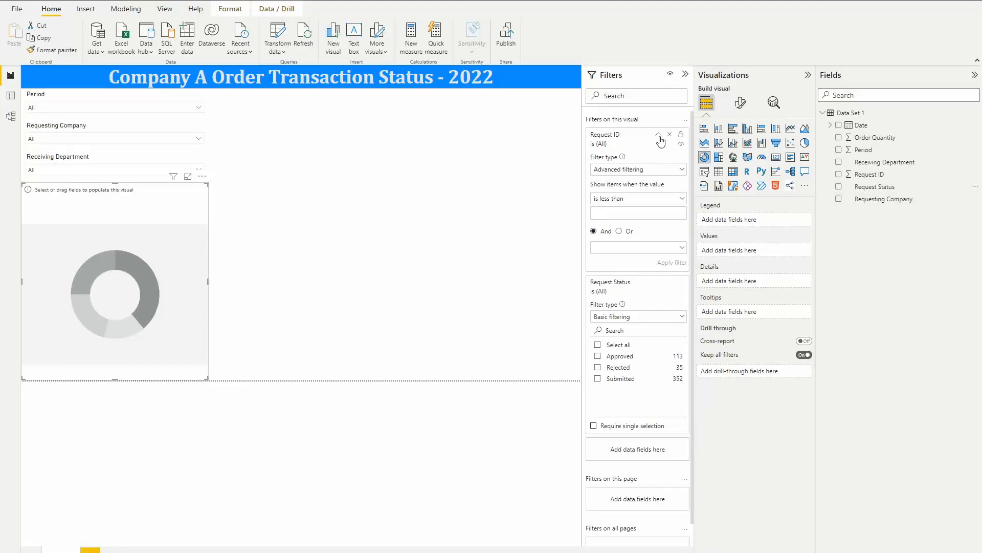
{"action": "left_click", "coordinate": [659, 135]}
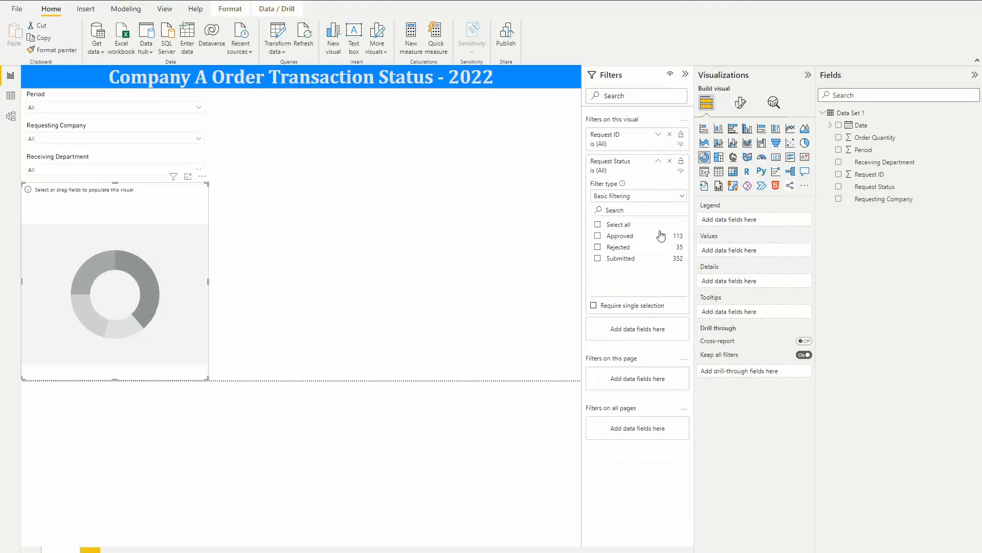
{"action": "left_click", "coordinate": [659, 161]}
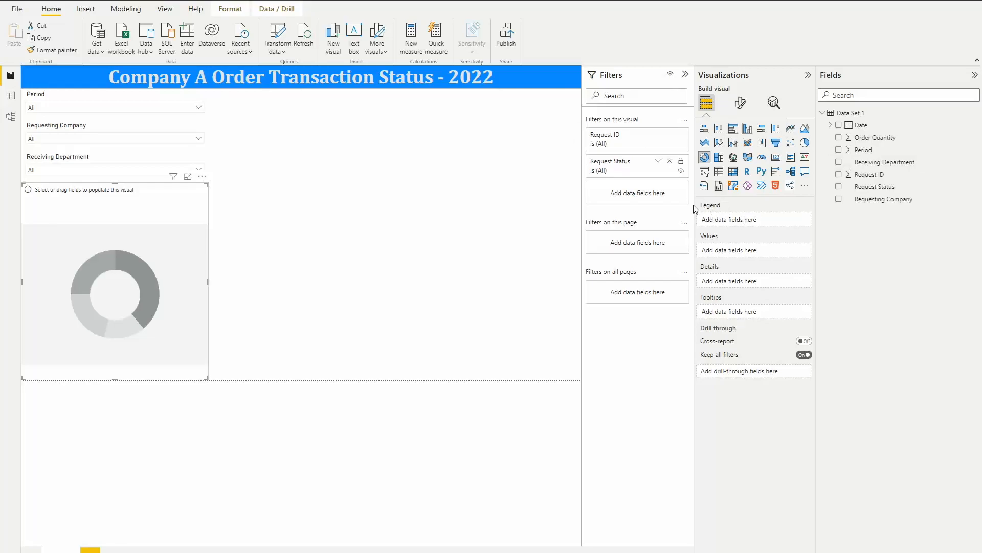
{"action": "left_click_drag", "start_coordinate": [887, 191], "coordinate": [762, 226]}
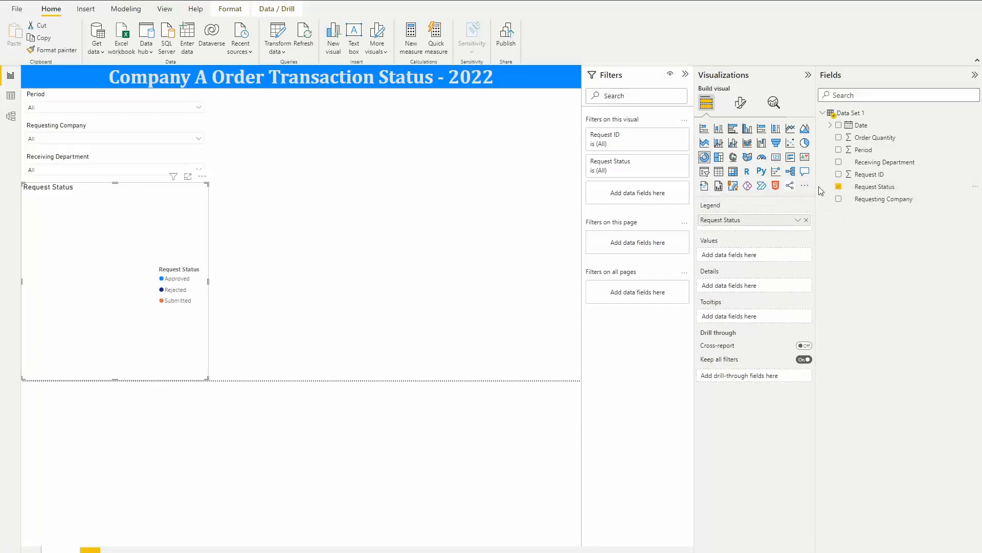
{"action": "left_click_drag", "start_coordinate": [858, 179], "coordinate": [741, 259]}
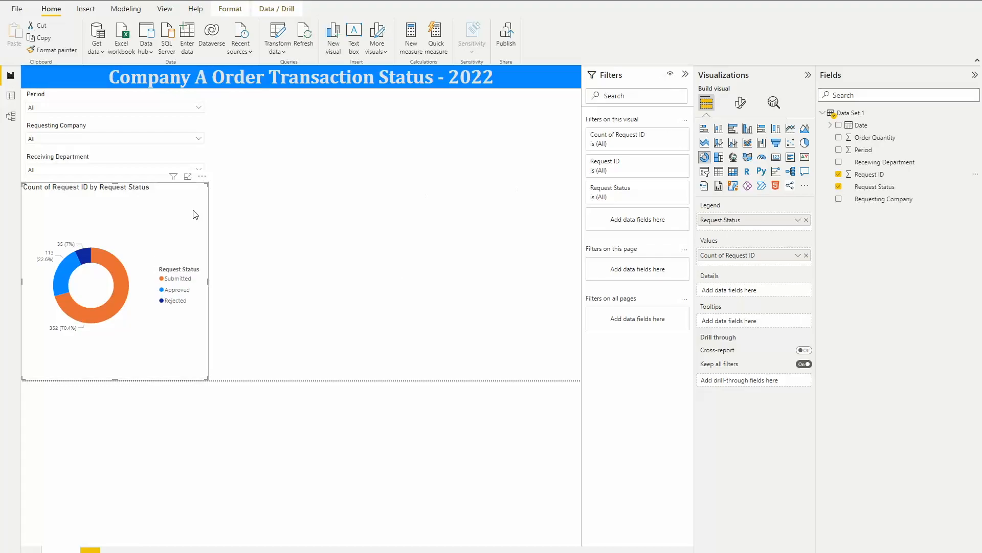
Set the donut chart's legend position to Top center
{"action": "left_click", "coordinate": [741, 104]}
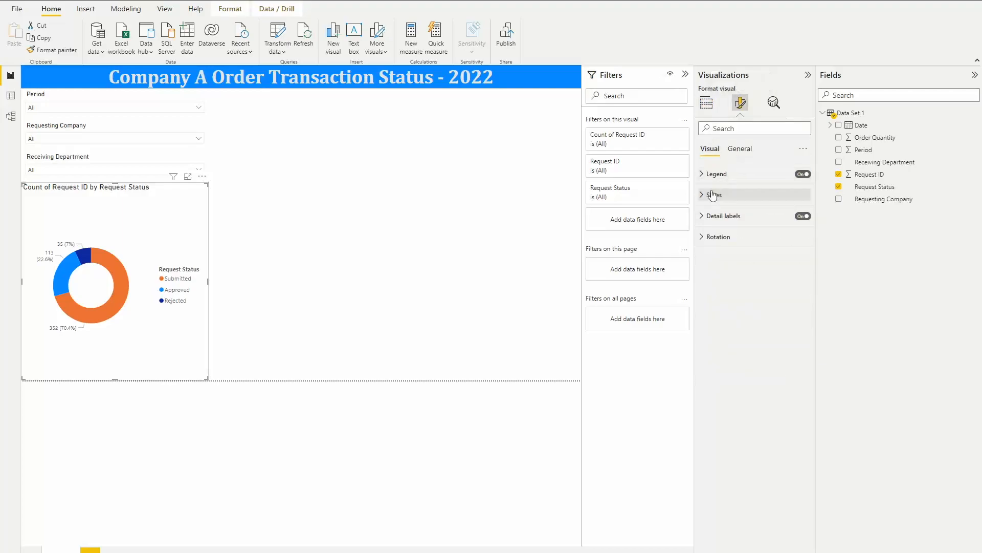
{"action": "left_click", "coordinate": [702, 176]}
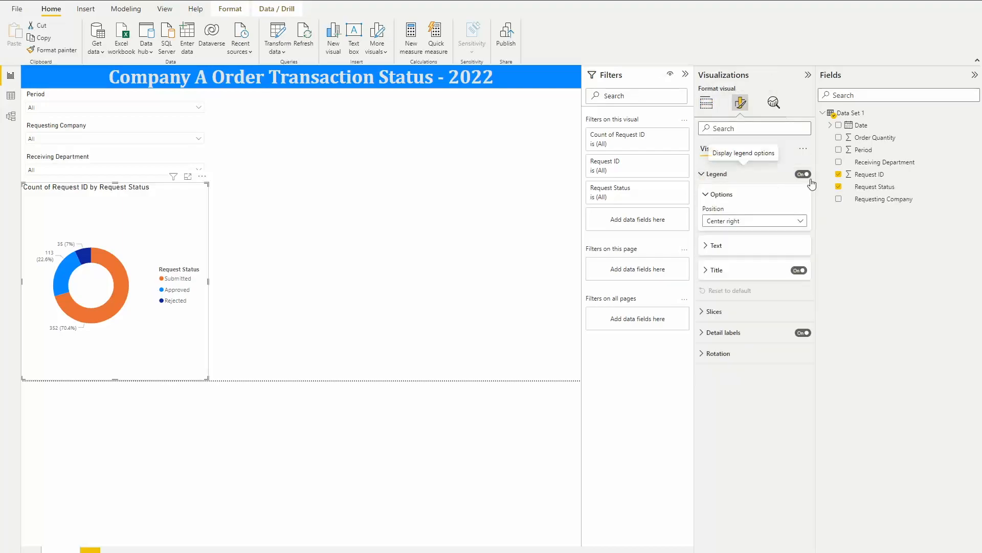
{"action": "left_click", "coordinate": [804, 222]}
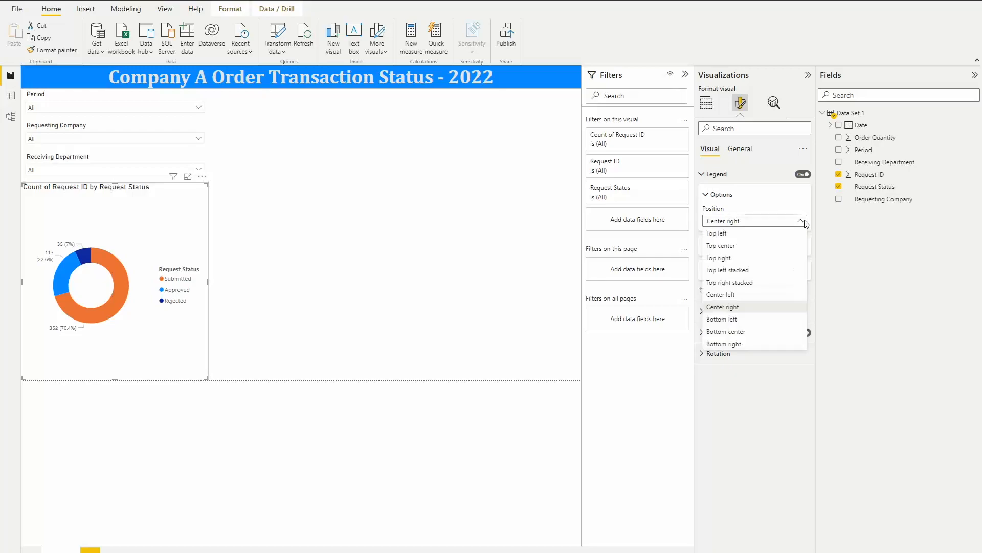
{"action": "left_click", "coordinate": [743, 246]}
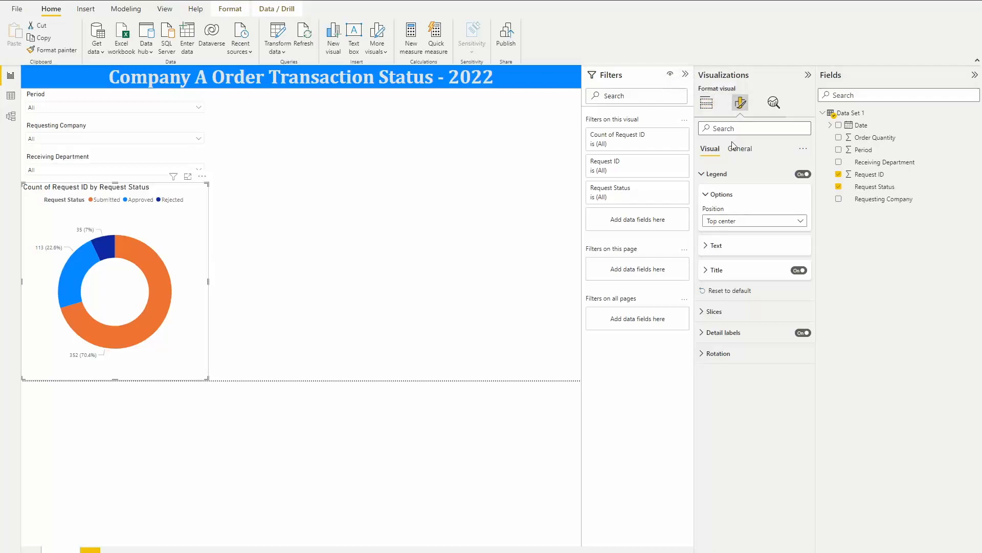
{"action": "left_click", "coordinate": [702, 178]}
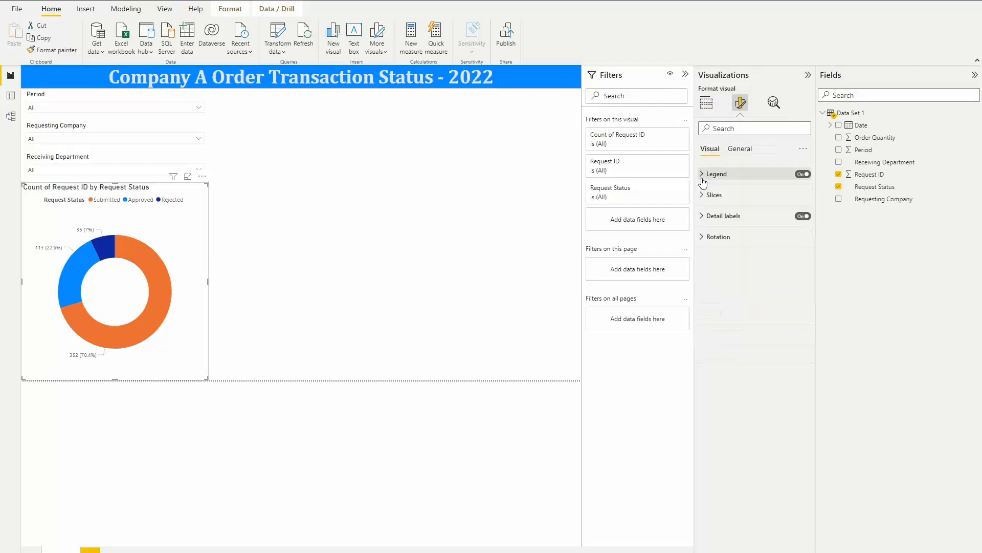
{"action": "left_click", "coordinate": [702, 199]}
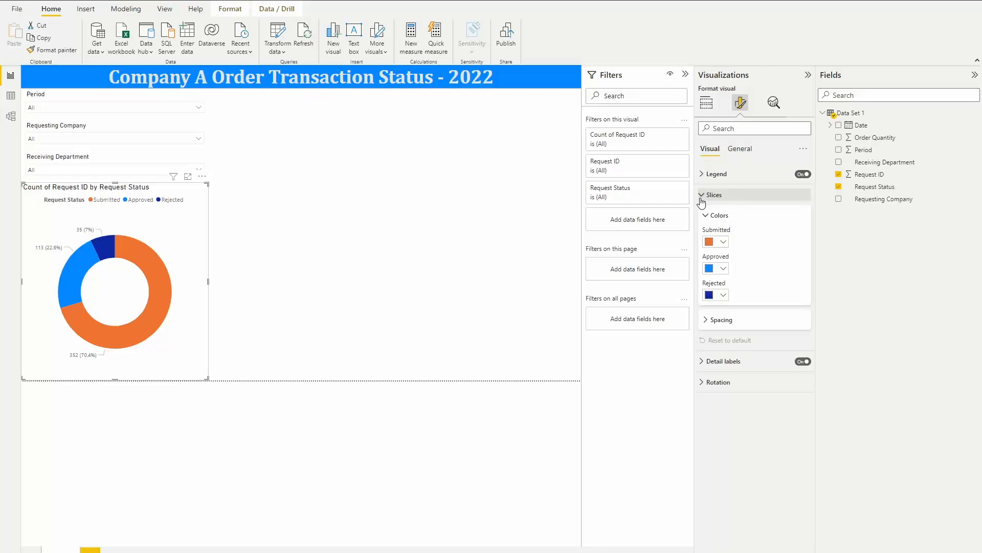
{"action": "left_click", "coordinate": [723, 242]}
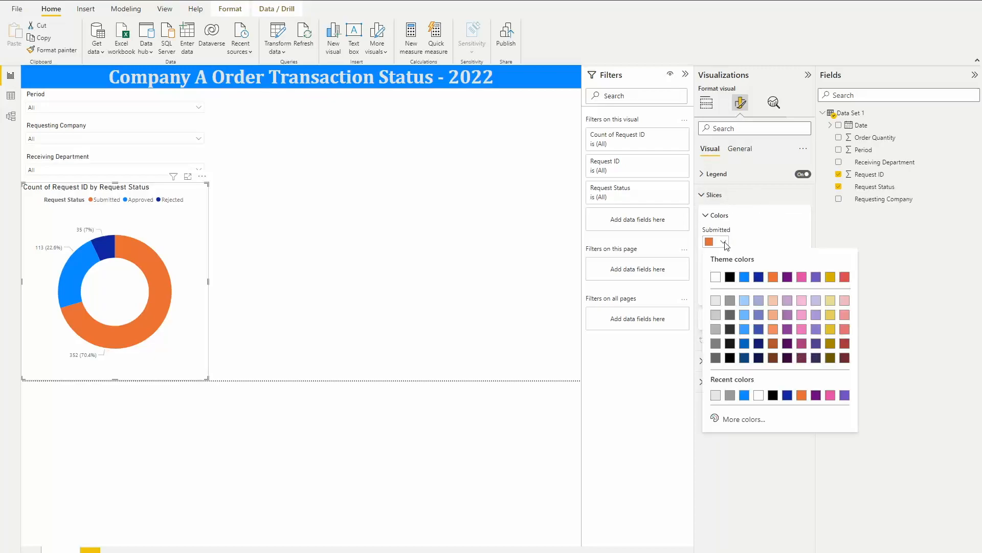
{"action": "left_click", "coordinate": [748, 228]}
{"action": "left_click", "coordinate": [723, 242]}
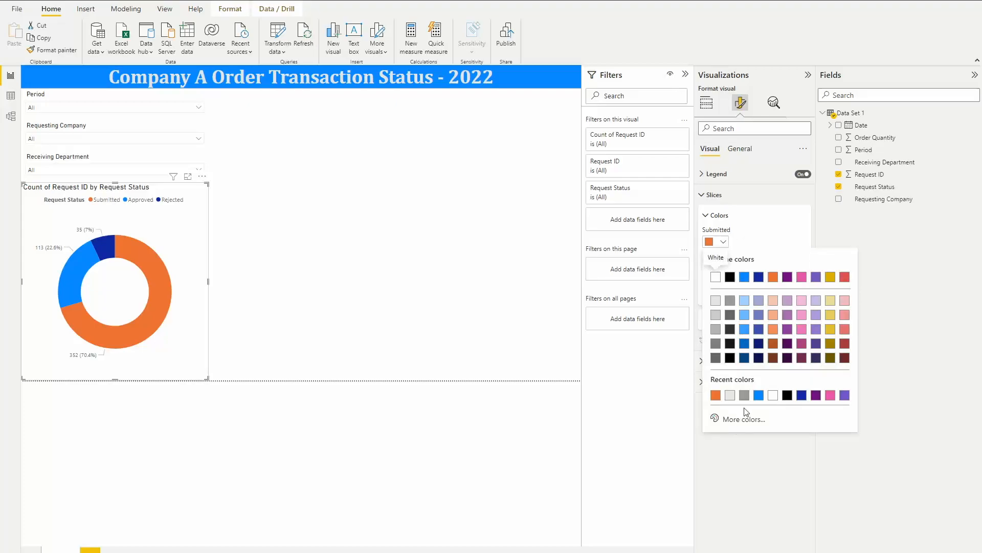
{"action": "left_click", "coordinate": [741, 228]}
{"action": "left_click", "coordinate": [707, 219]}
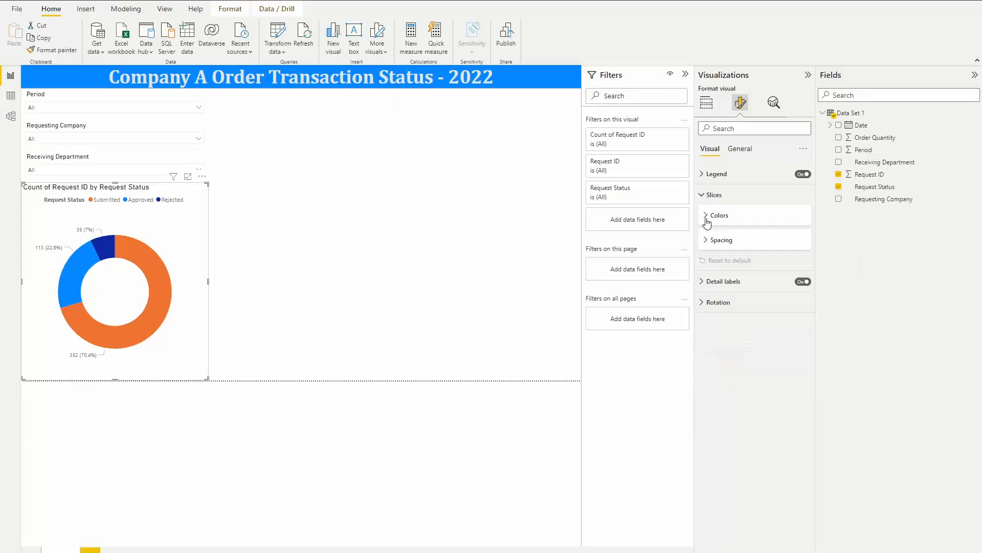
Try the Inside position for the donut chart's detail labels and restore it to Outside
{"action": "left_click", "coordinate": [702, 283]}
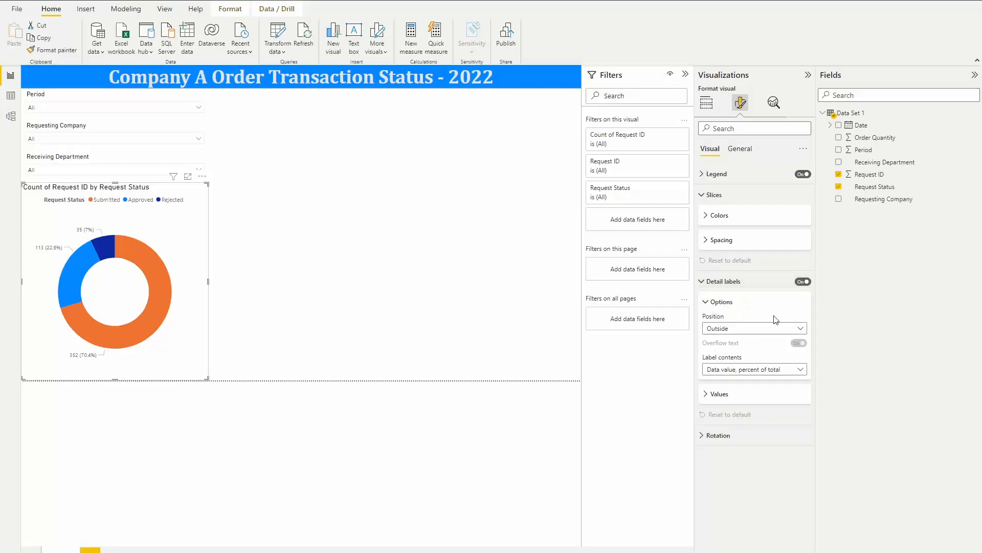
{"action": "left_click", "coordinate": [802, 331]}
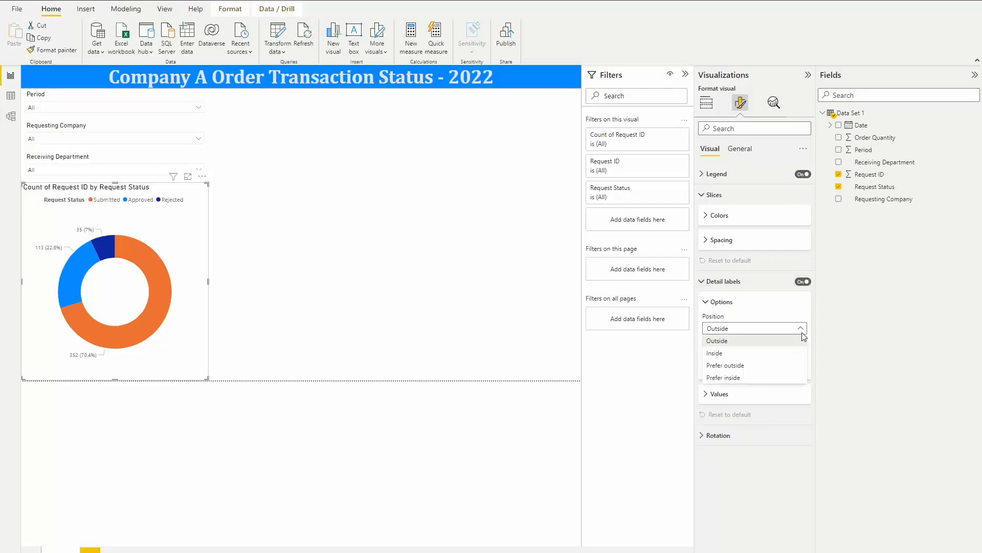
{"action": "left_click", "coordinate": [753, 355]}
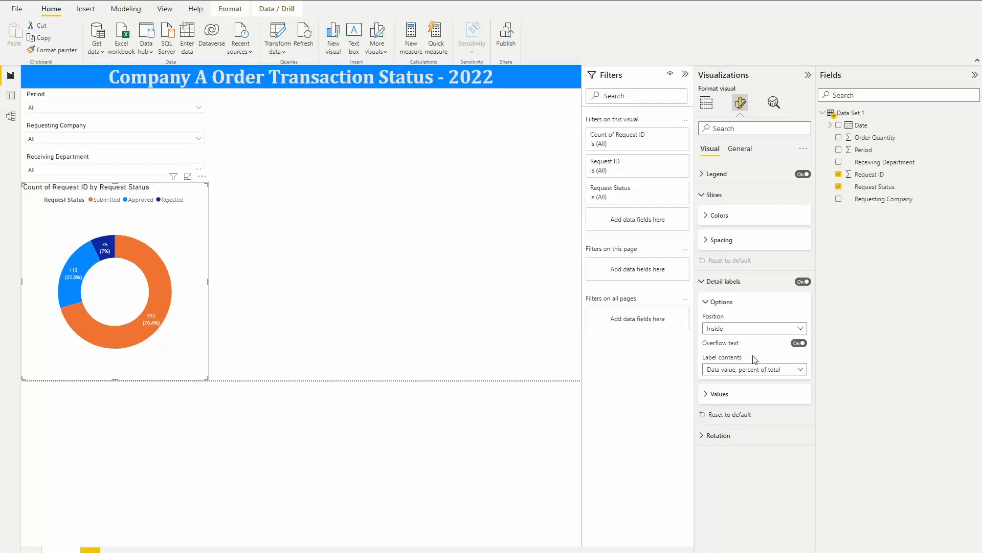
{"action": "left_click", "coordinate": [799, 329]}
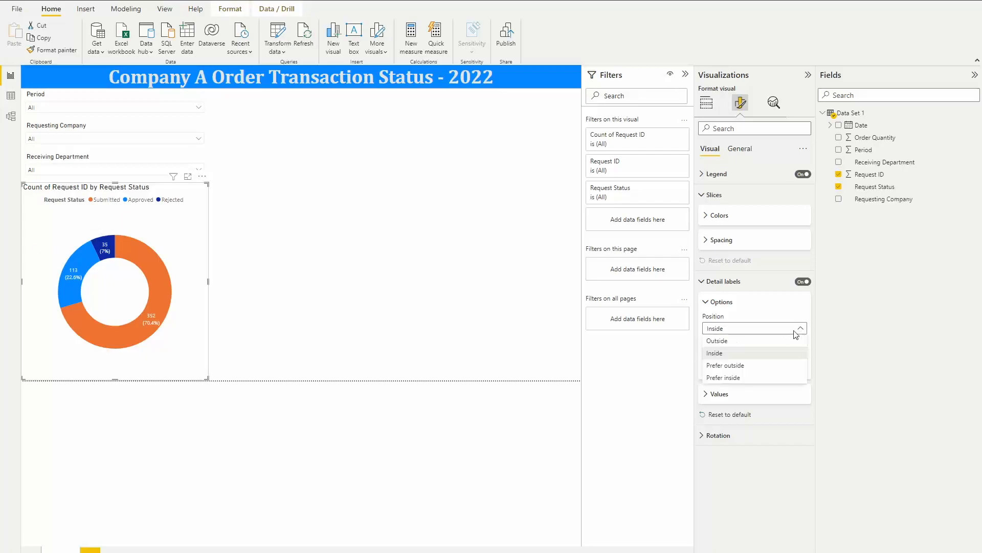
{"action": "left_click", "coordinate": [730, 341]}
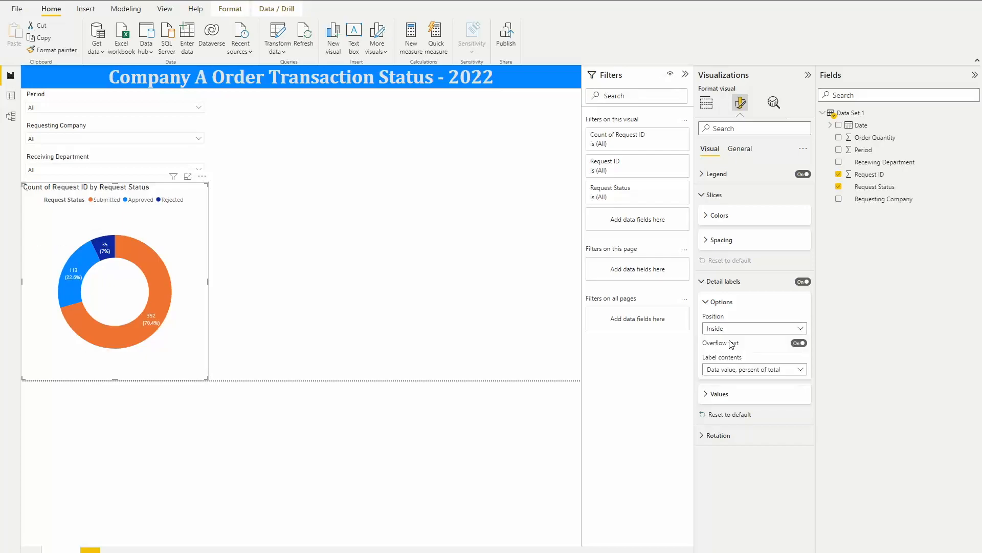
{"action": "left_click", "coordinate": [707, 303]}
{"action": "left_click", "coordinate": [704, 368]}
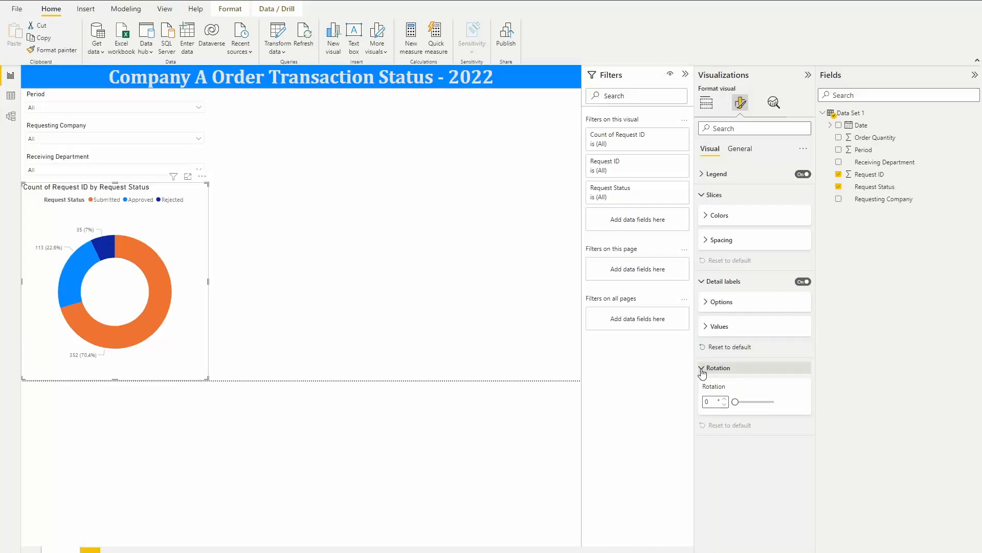
{"action": "left_click", "coordinate": [703, 369]}
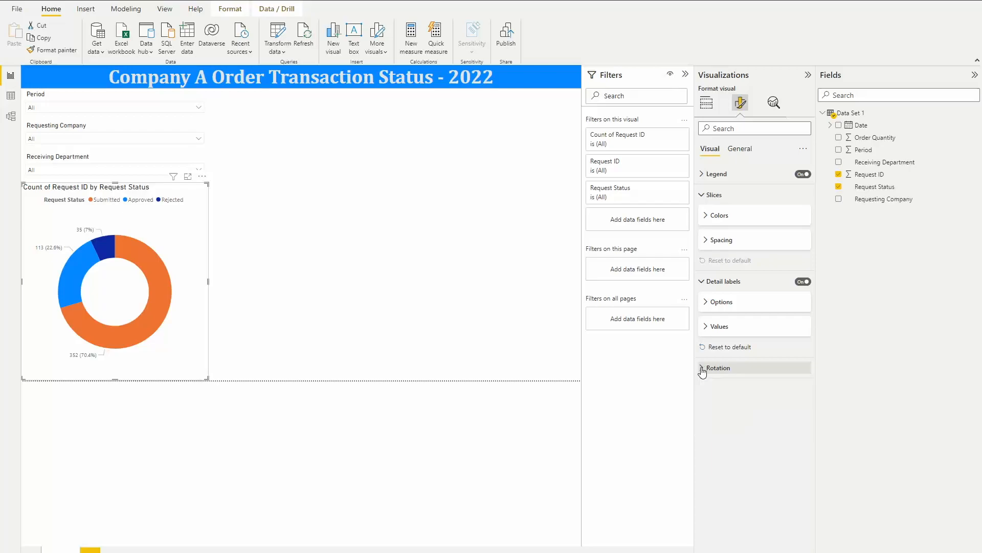
Retitle the donut chart Request by Status in bold and give the visual a light gray background
{"action": "left_click", "coordinate": [737, 152]}
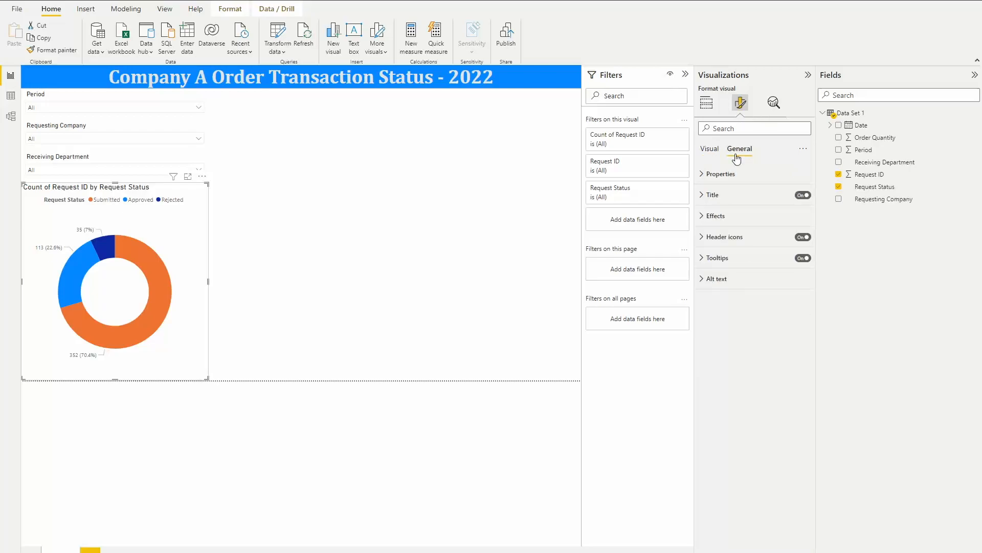
{"action": "left_click", "coordinate": [704, 197]}
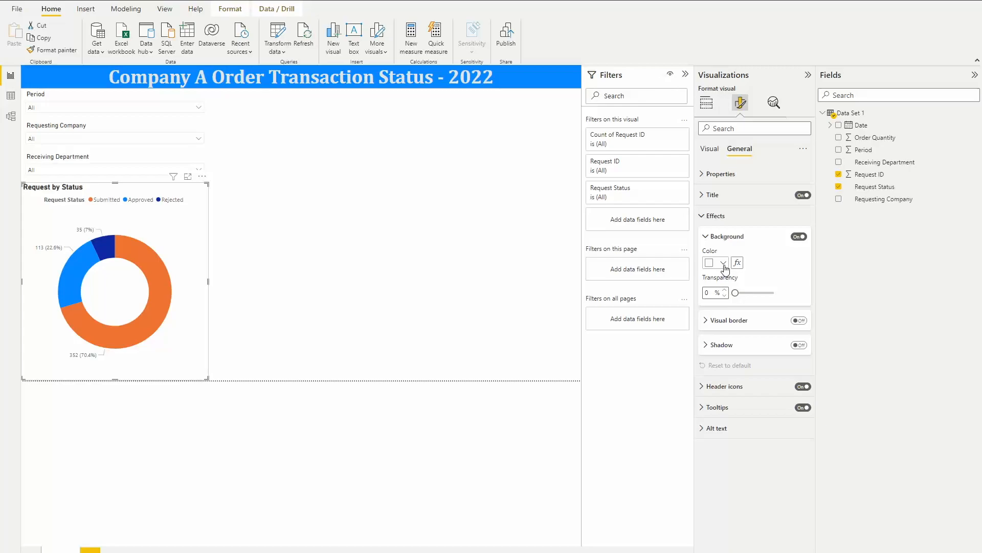
{"action": "left_click", "coordinate": [723, 264]}
{"action": "left_click", "coordinate": [717, 325]}
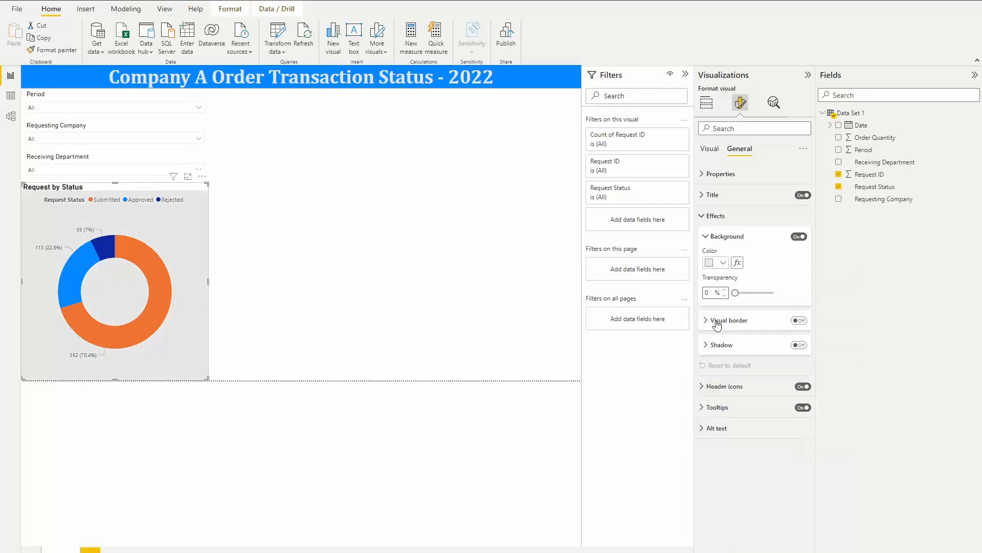
{"action": "left_click", "coordinate": [278, 309]}
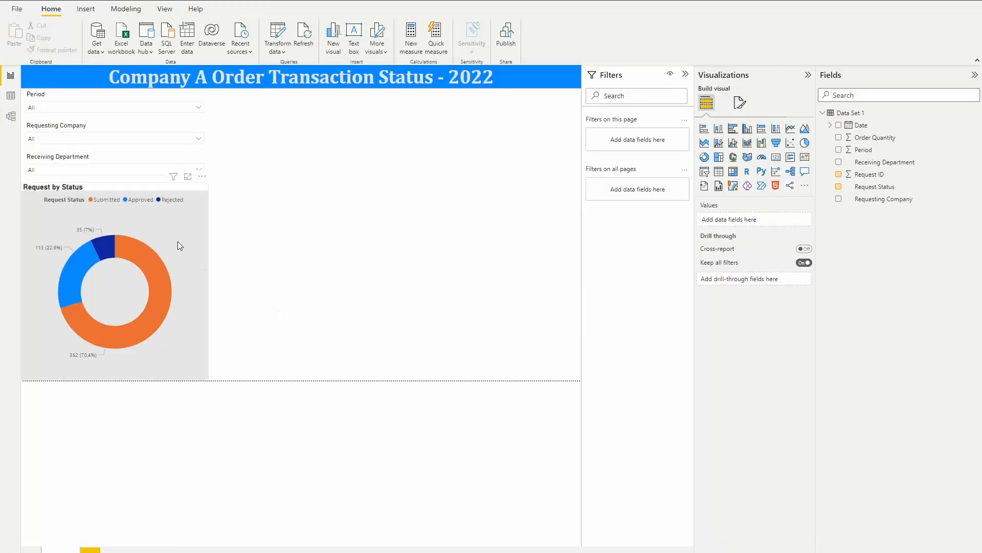
Set the background color of the donut chart's title to the same light gray as the chart background
{"action": "left_click", "coordinate": [180, 237]}
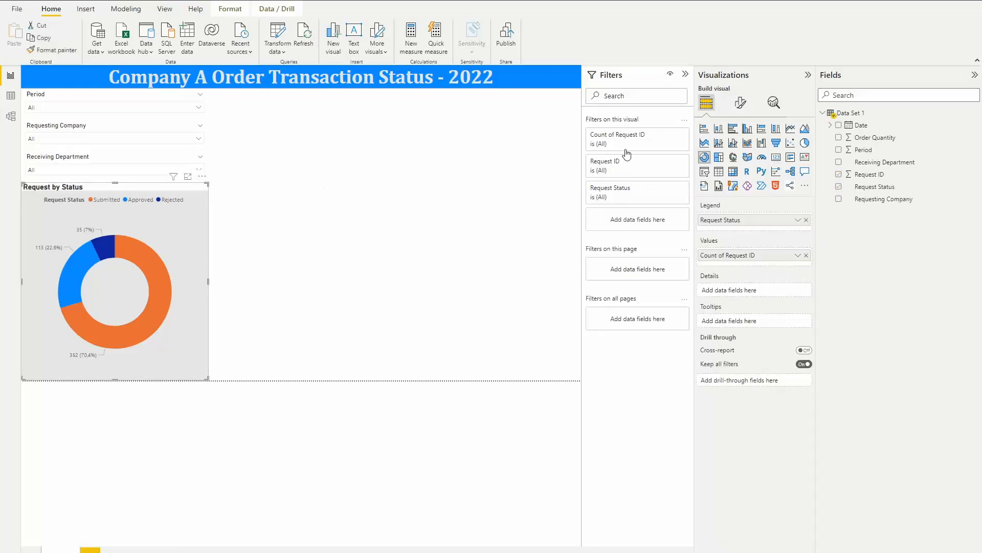
{"action": "left_click", "coordinate": [740, 103]}
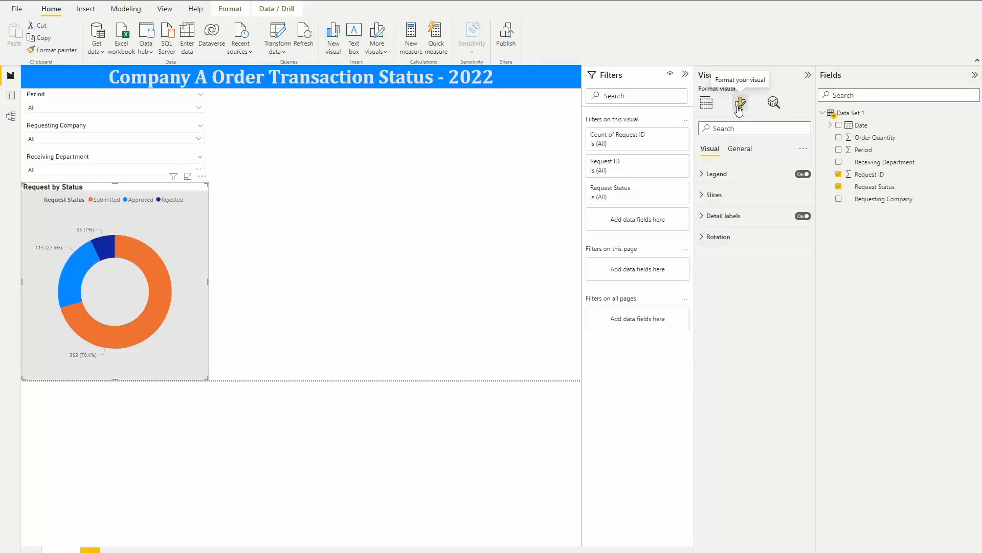
{"action": "left_click", "coordinate": [747, 151]}
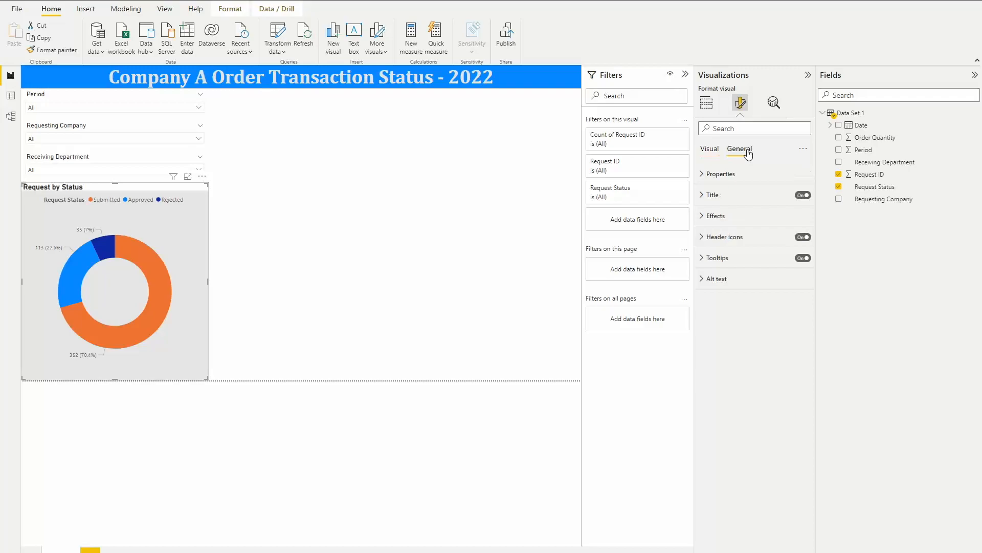
{"action": "left_click", "coordinate": [701, 198]}
{"action": "left_click", "coordinate": [724, 322]}
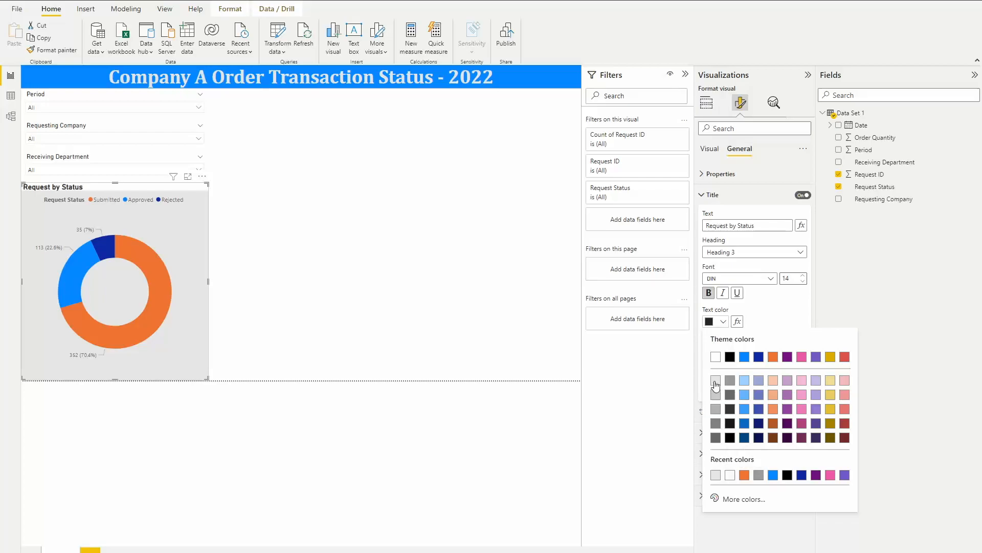
{"action": "left_click", "coordinate": [715, 380]}
{"action": "left_click", "coordinate": [677, 361]}
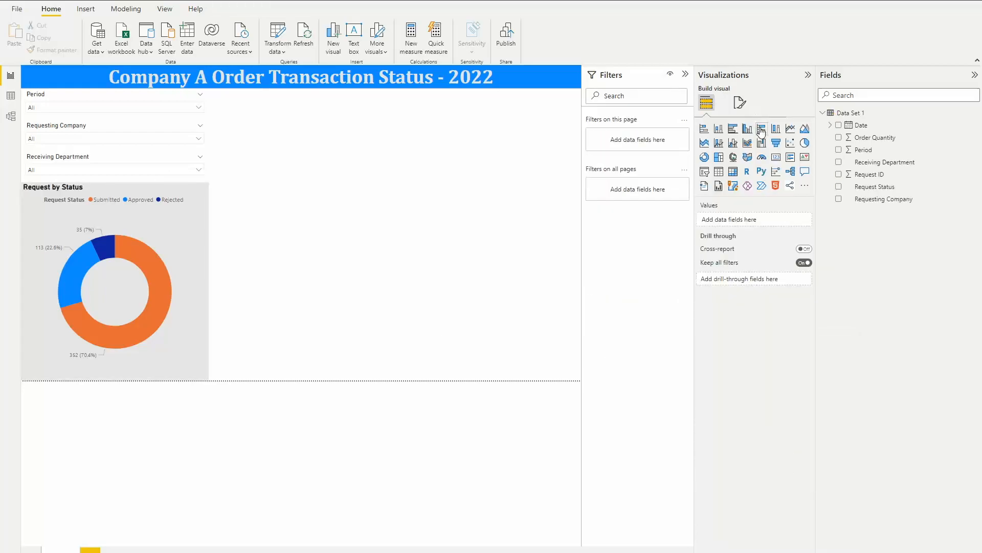
Add a 100% stacked bar chart beside the slicers and stretch it from the title banner down to mid-donut height
{"action": "left_click", "coordinate": [761, 129]}
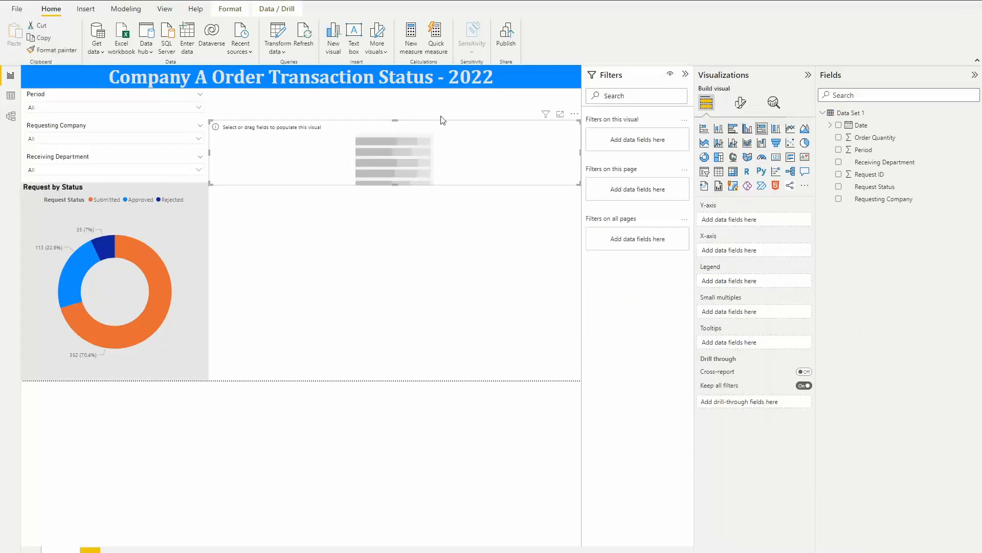
{"action": "left_click_drag", "start_coordinate": [394, 121], "coordinate": [397, 90]}
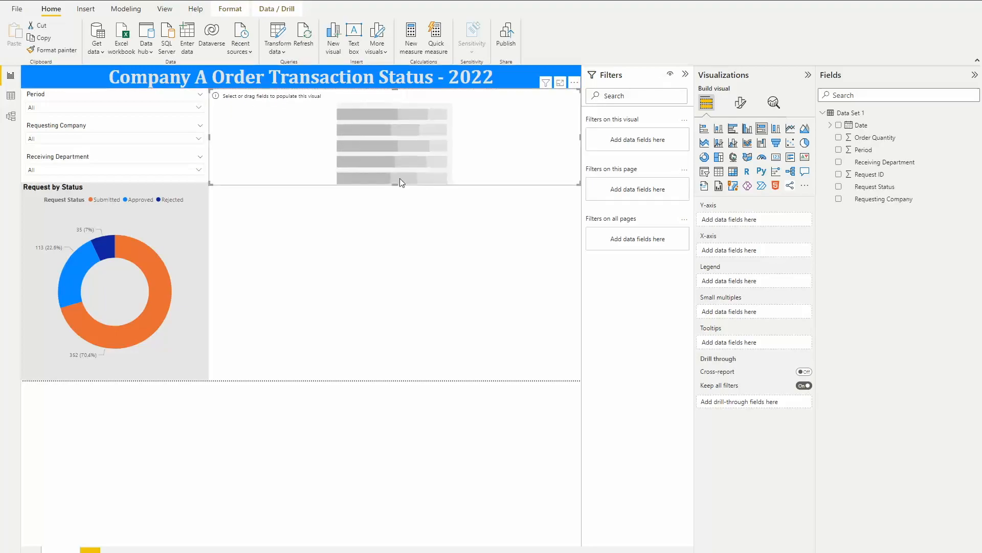
{"action": "left_click_drag", "start_coordinate": [393, 185], "coordinate": [401, 265]}
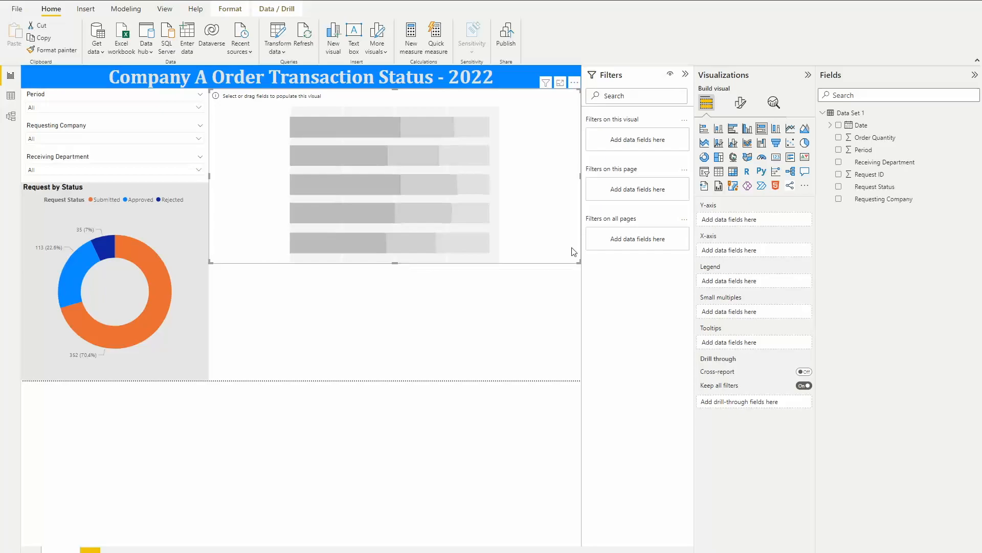
{"action": "left_click", "coordinate": [467, 293]}
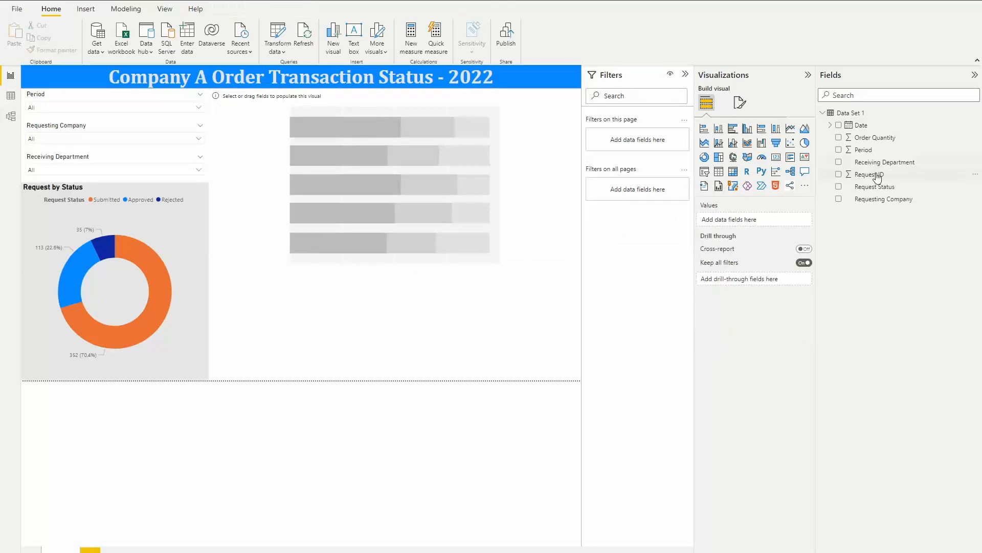
Add Request ID, Request Status and Requesting Company as page-level filters and collapse their filter cards
{"action": "left_click_drag", "start_coordinate": [877, 177], "coordinate": [655, 141]}
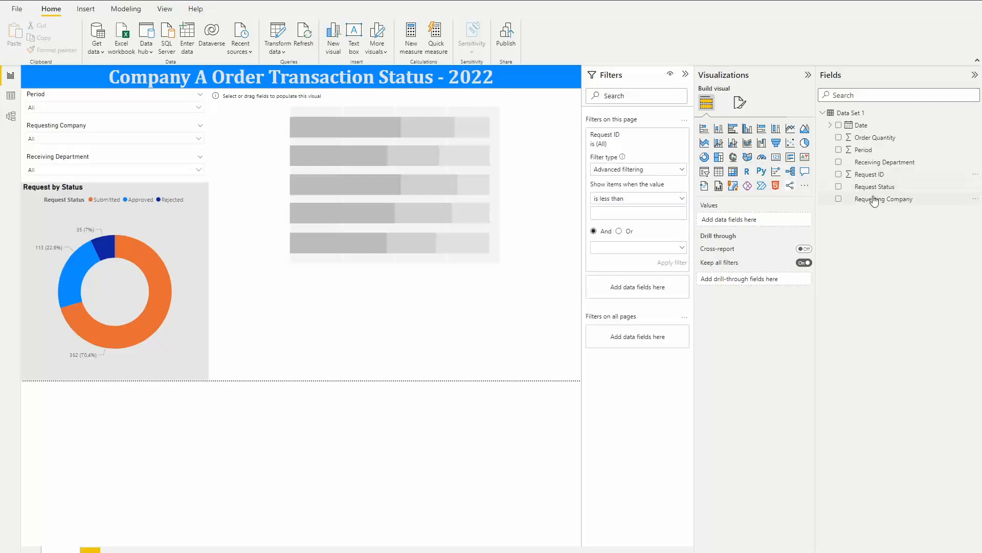
{"action": "left_click_drag", "start_coordinate": [833, 203], "coordinate": [653, 293]}
{"action": "left_click_drag", "start_coordinate": [874, 187], "coordinate": [646, 449]}
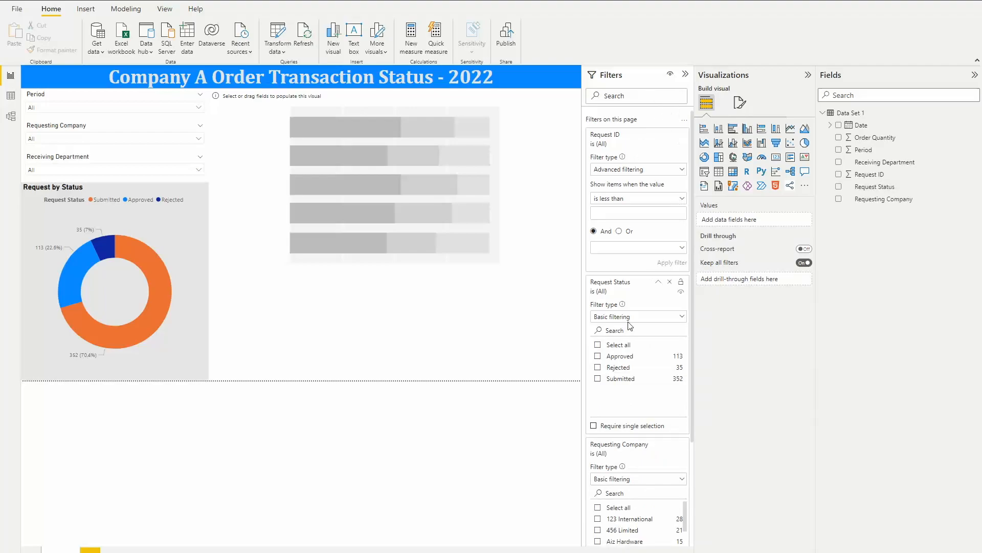
{"action": "scroll", "coordinate": [622, 372], "scroll_direction": "down", "scroll_amount": 3}
{"action": "scroll", "coordinate": [621, 371], "scroll_direction": "down", "scroll_amount": 2}
{"action": "scroll", "coordinate": [621, 370], "scroll_direction": "up", "scroll_amount": 5}
{"action": "left_click", "coordinate": [659, 282]}
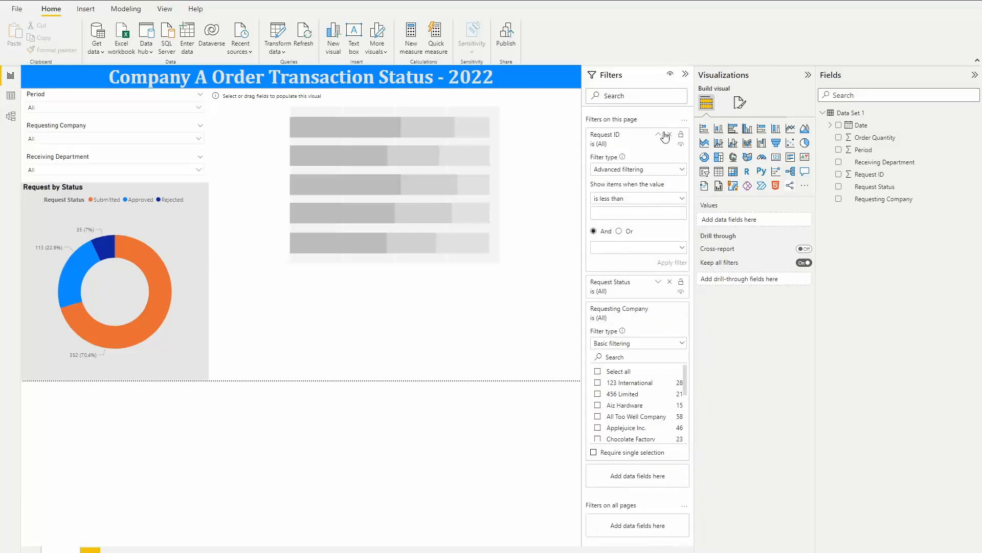
{"action": "left_click", "coordinate": [660, 135]}
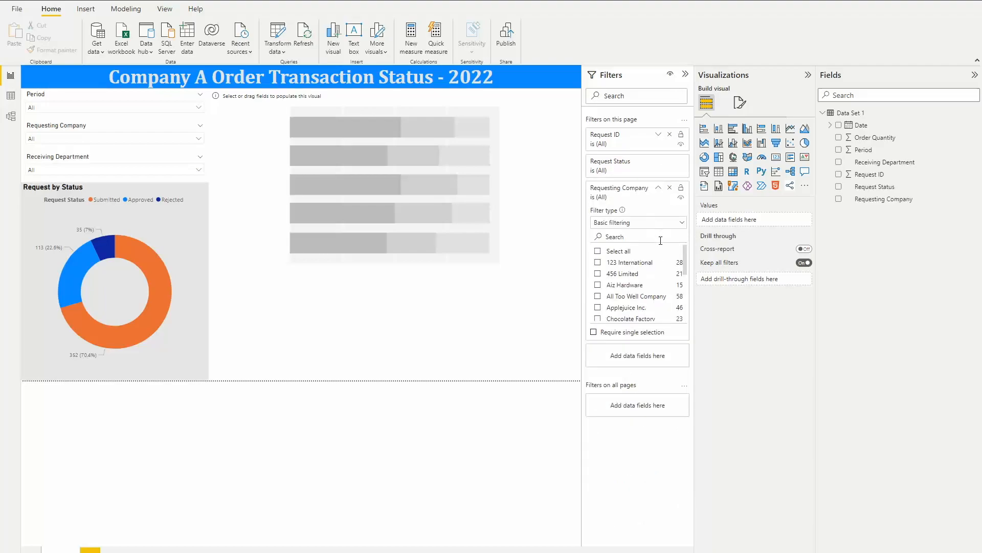
{"action": "left_click", "coordinate": [660, 188]}
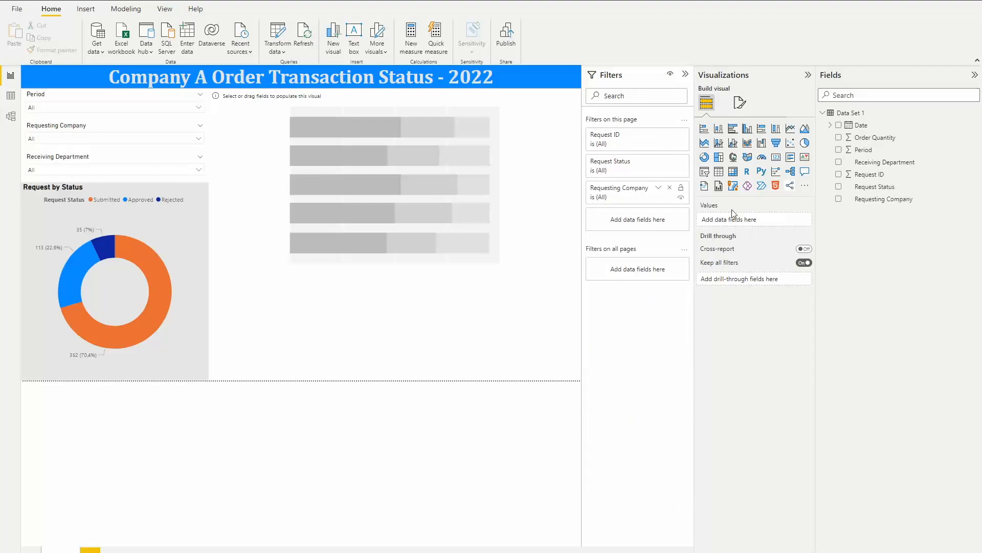
Plot the count of Request ID by Requesting Company in the 100% stacked bar chart, with Request Status as the legend
{"action": "left_click", "coordinate": [444, 195]}
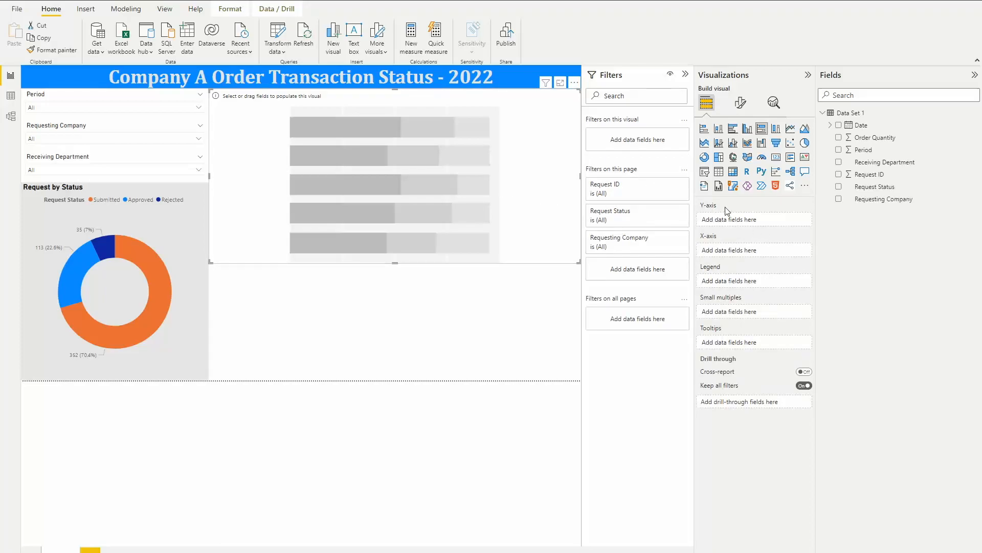
{"action": "left_click", "coordinate": [840, 200]}
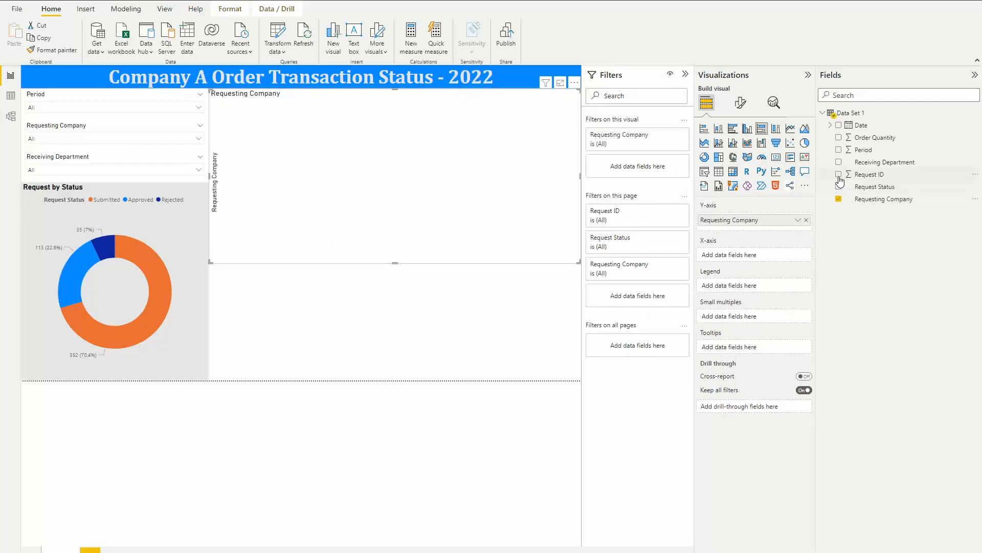
{"action": "left_click", "coordinate": [839, 176]}
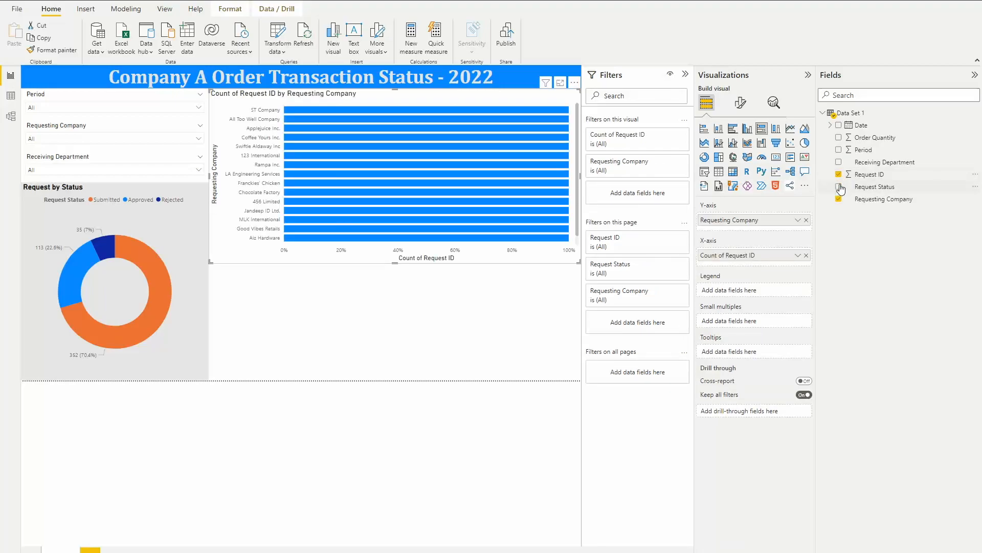
{"action": "left_click", "coordinate": [840, 187]}
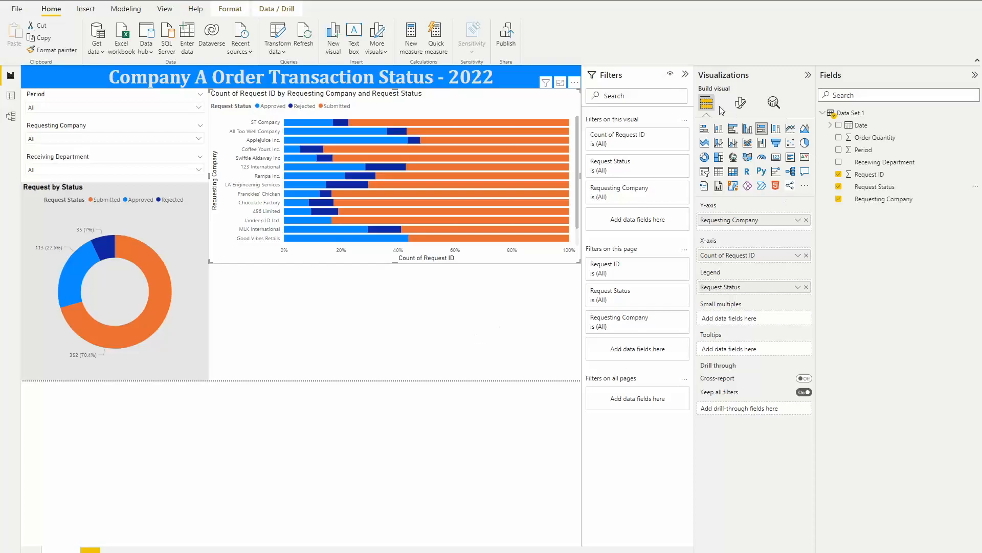
Turn on data labels for the 100% stacked bar chart and extend its lower edge slightly
{"action": "left_click", "coordinate": [741, 103]}
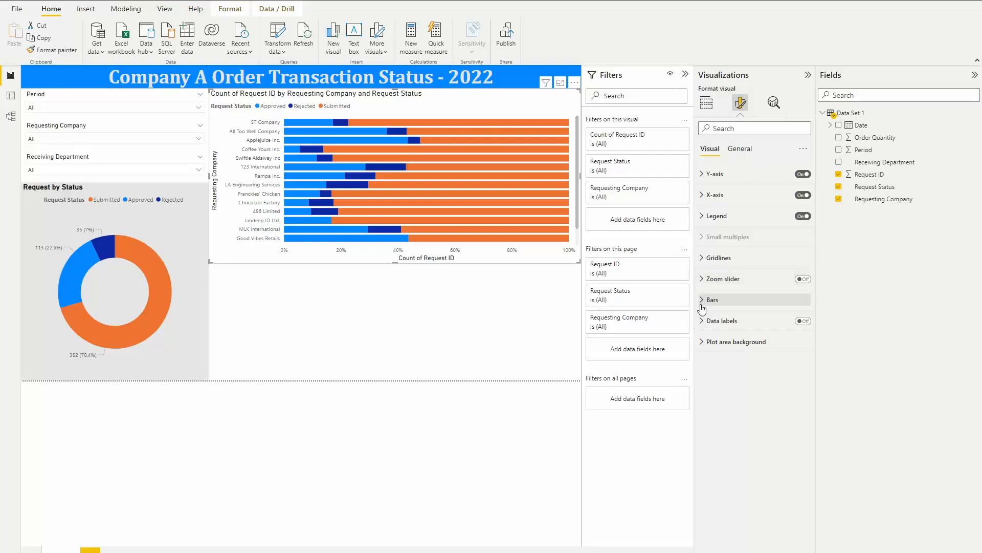
{"action": "left_click", "coordinate": [702, 322]}
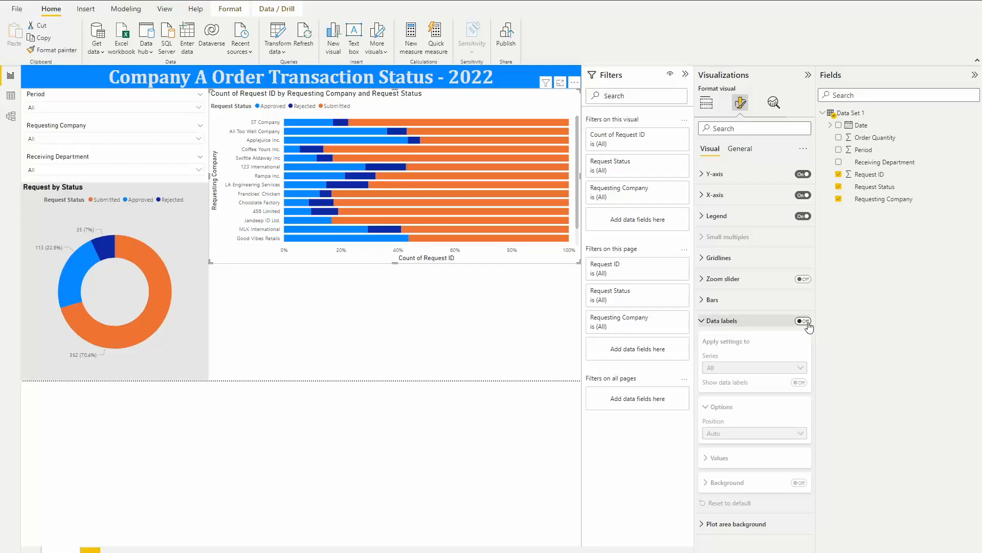
{"action": "left_click", "coordinate": [803, 321]}
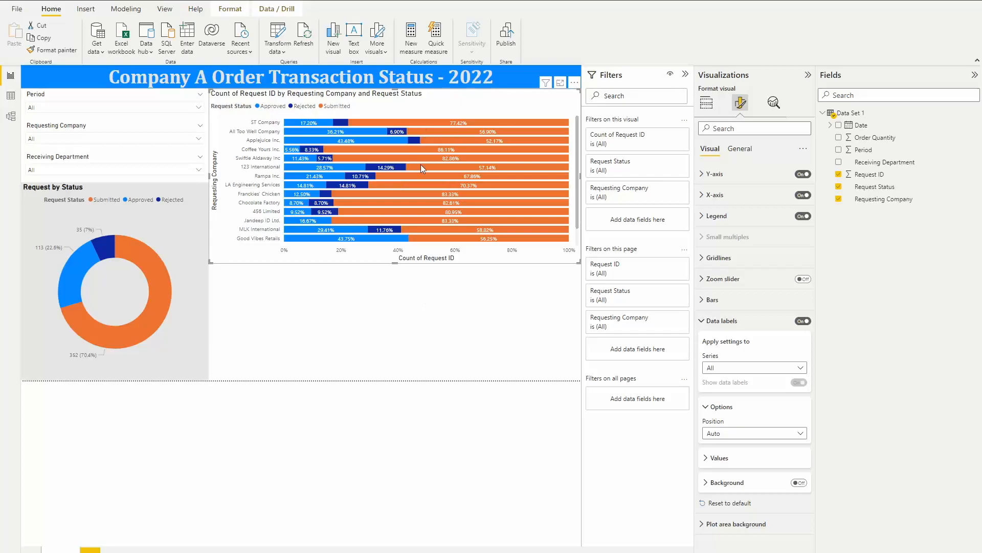
{"action": "left_click", "coordinate": [396, 266]}
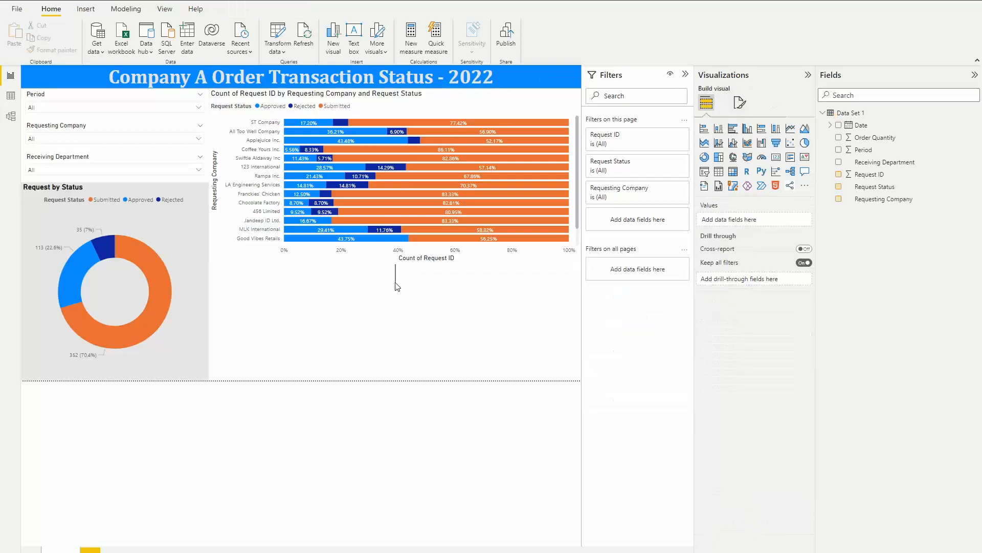
{"action": "left_click", "coordinate": [397, 237]}
{"action": "left_click_drag", "start_coordinate": [395, 264], "coordinate": [395, 270]}
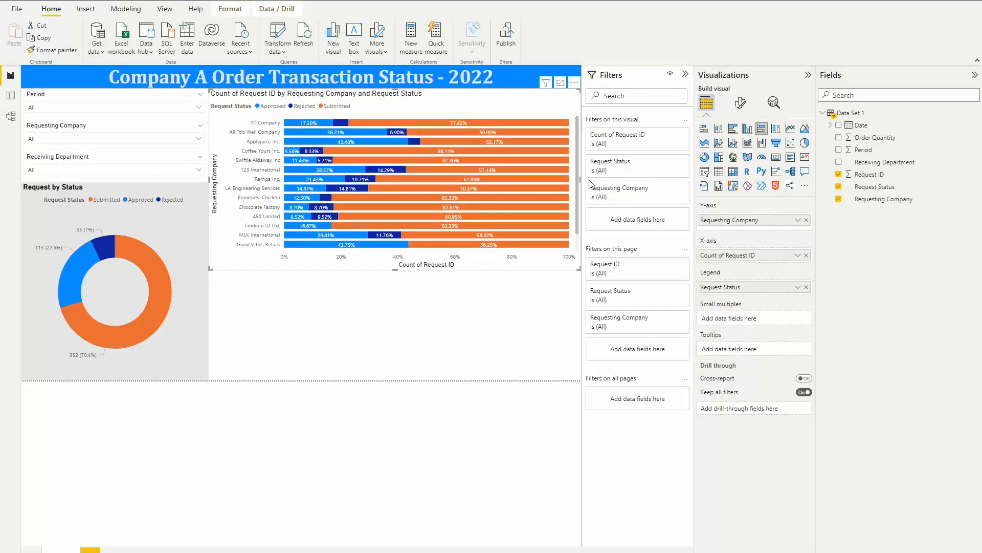
Set the decimal places of the bar chart's data label values to 0
{"action": "left_click", "coordinate": [740, 102]}
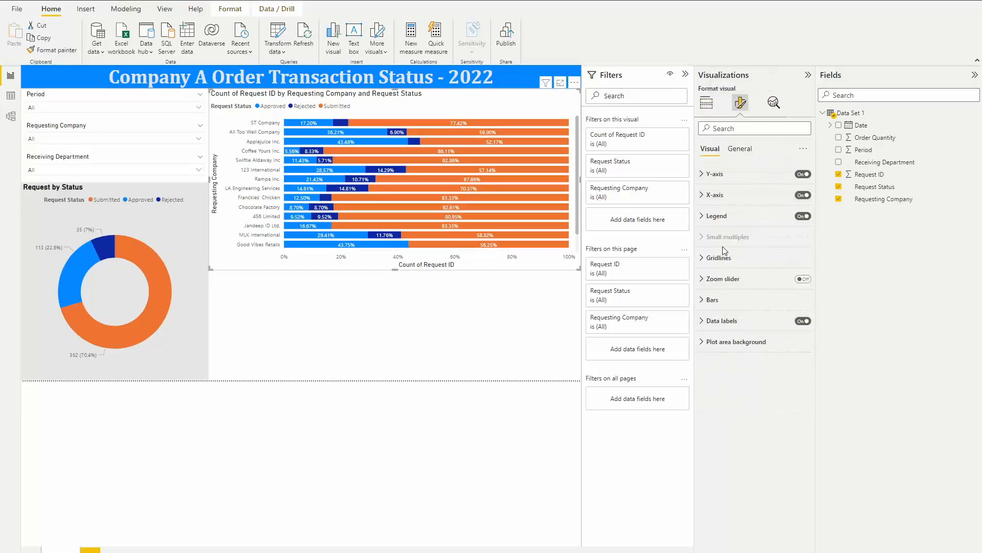
{"action": "left_click", "coordinate": [704, 322]}
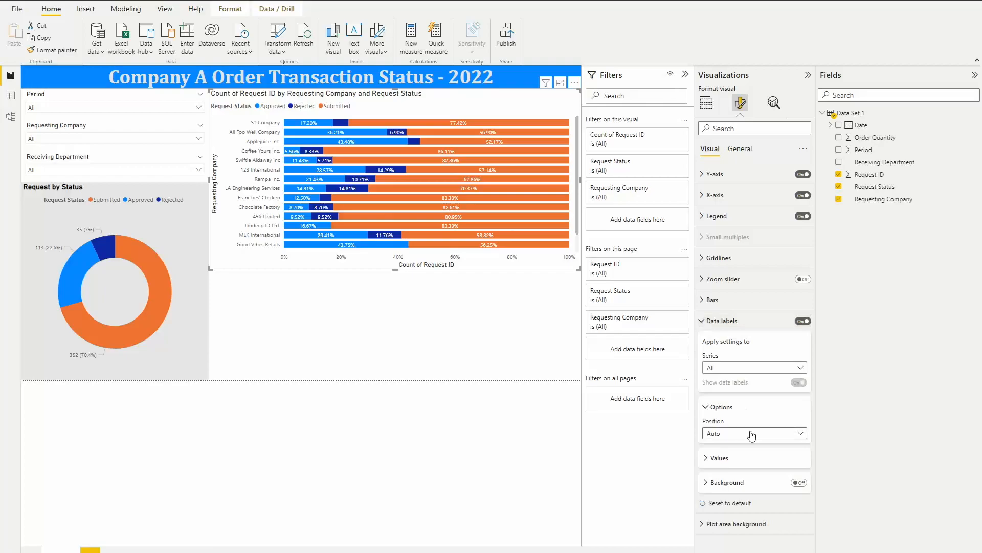
{"action": "left_click", "coordinate": [706, 458]}
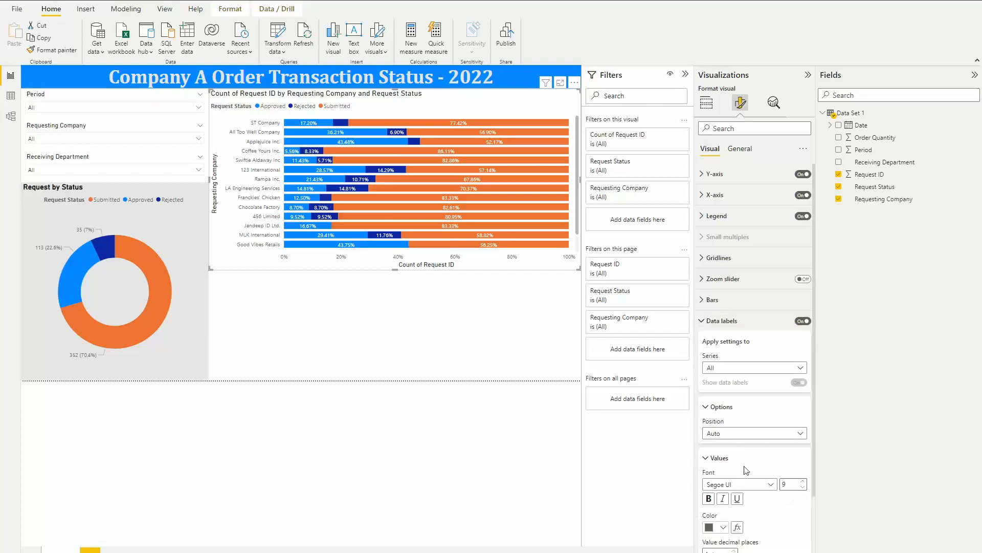
{"action": "scroll", "coordinate": [737, 471], "scroll_direction": "down", "scroll_amount": 2}
{"action": "left_click", "coordinate": [734, 476]}
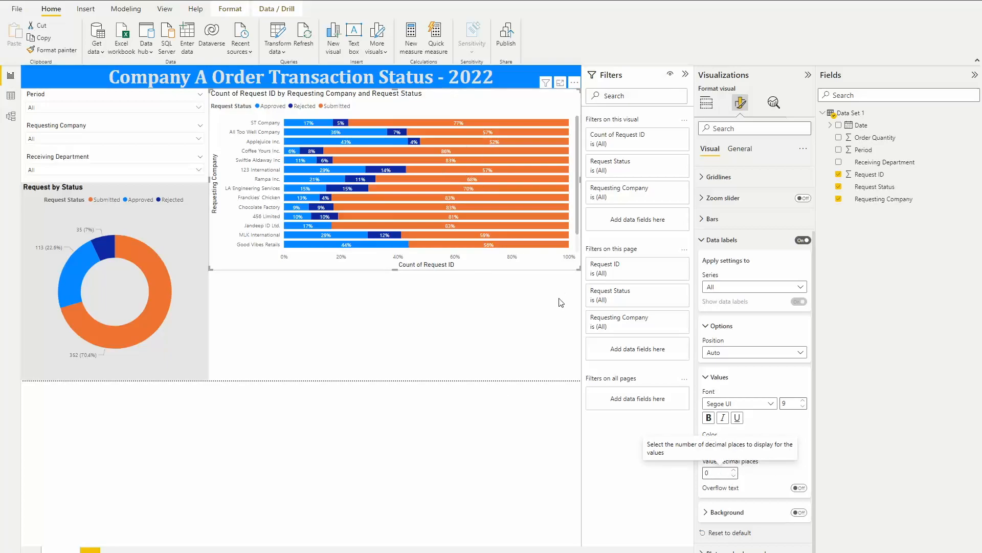
Add a table below the bar chart with visual-level filters for Request ID, Order Quantity, Receiving Department, Requesting Company, Request Status and Date
{"action": "left_click", "coordinate": [577, 224]}
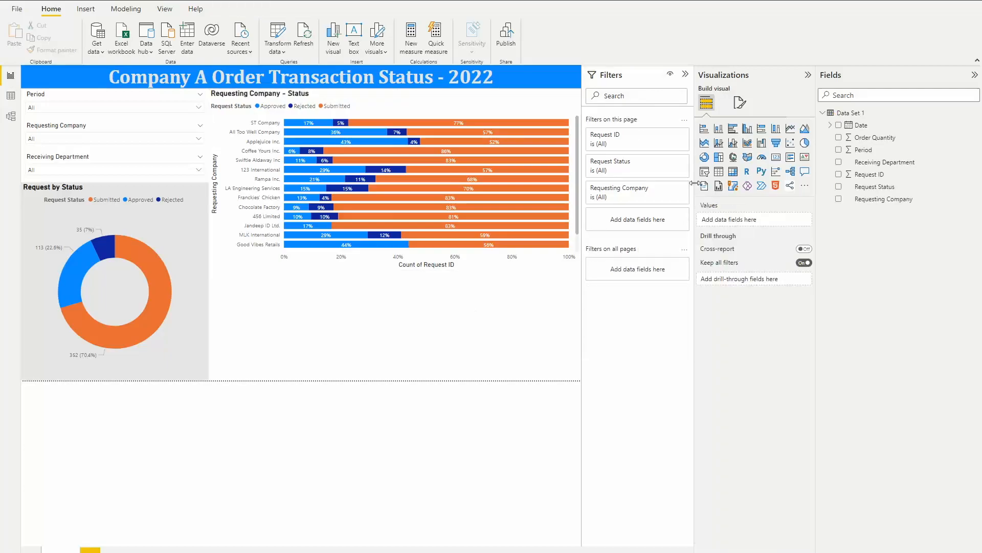
{"action": "left_click", "coordinate": [719, 172]}
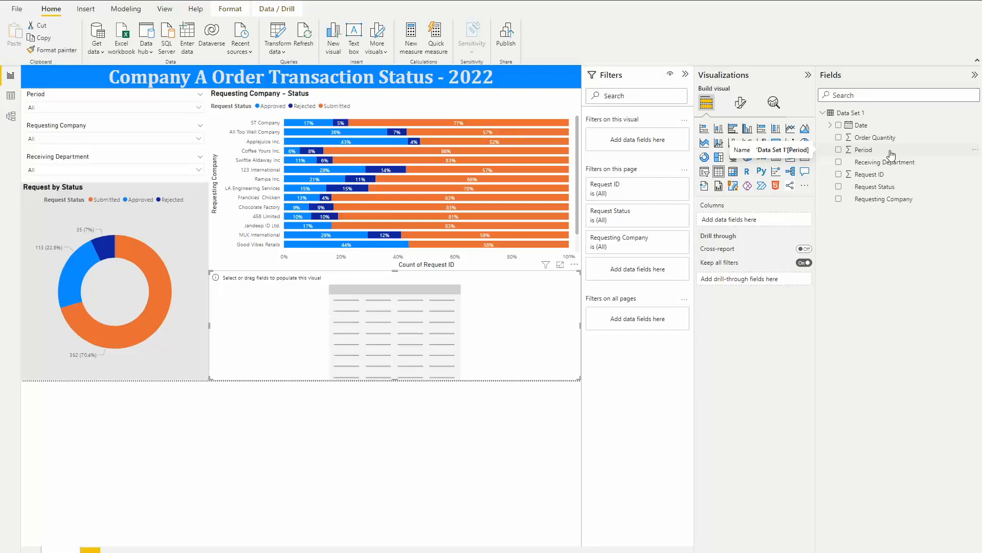
{"action": "left_click_drag", "start_coordinate": [872, 174], "coordinate": [644, 135]}
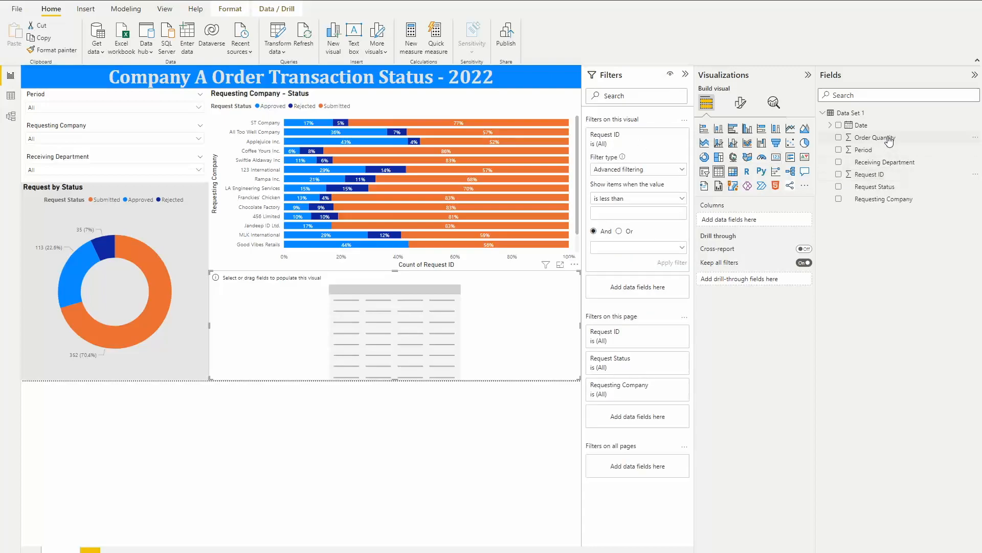
{"action": "left_click_drag", "start_coordinate": [889, 141], "coordinate": [654, 291]}
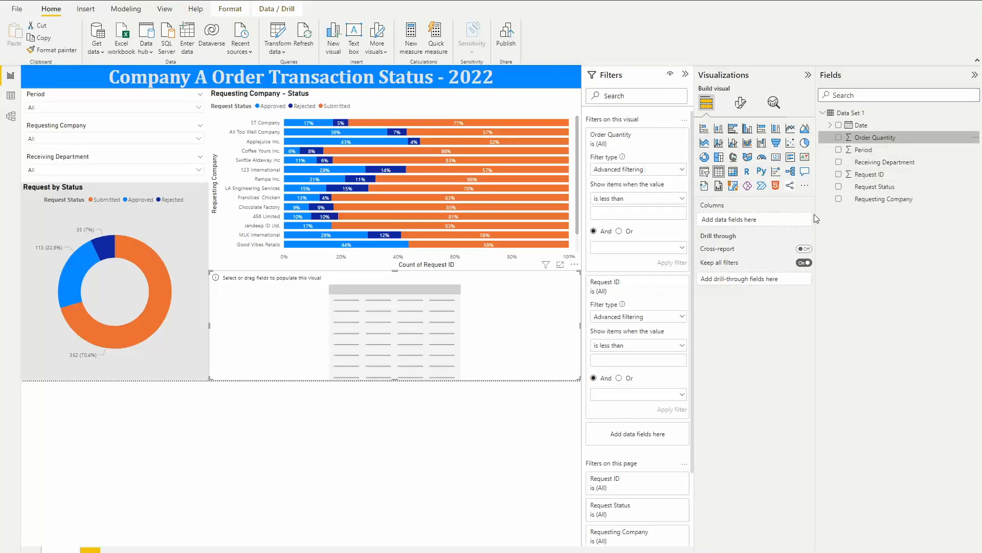
{"action": "left_click_drag", "start_coordinate": [887, 163], "coordinate": [640, 433]}
{"action": "left_click_drag", "start_coordinate": [885, 203], "coordinate": [640, 402]}
{"action": "left_click_drag", "start_coordinate": [863, 187], "coordinate": [645, 388]}
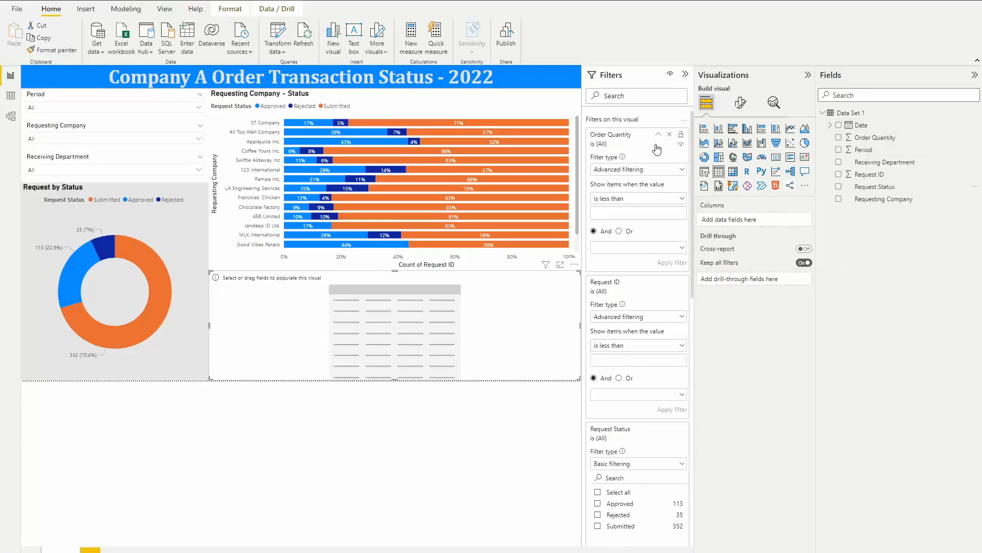
{"action": "scroll", "coordinate": [625, 316], "scroll_direction": "down", "scroll_amount": 3}
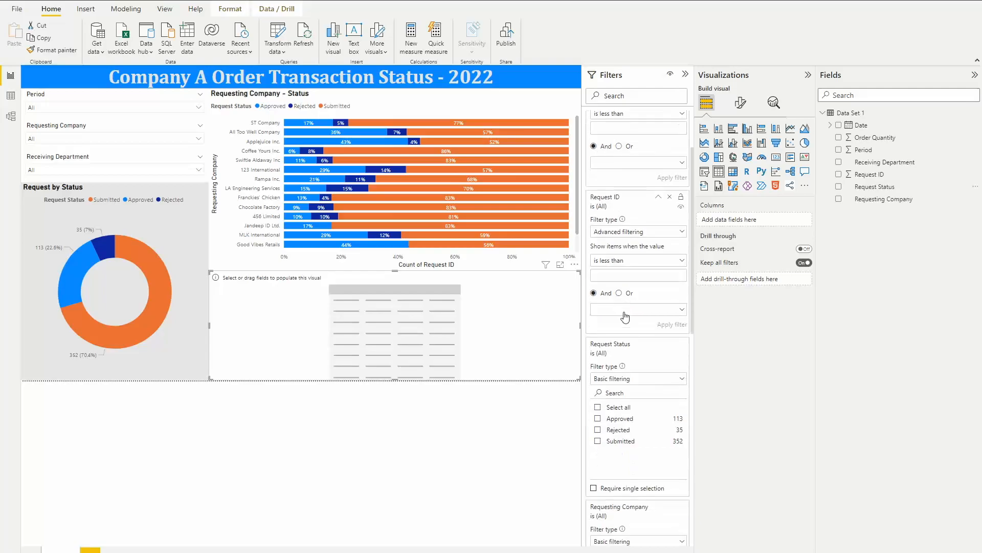
{"action": "left_click_drag", "start_coordinate": [863, 149], "coordinate": [636, 322]}
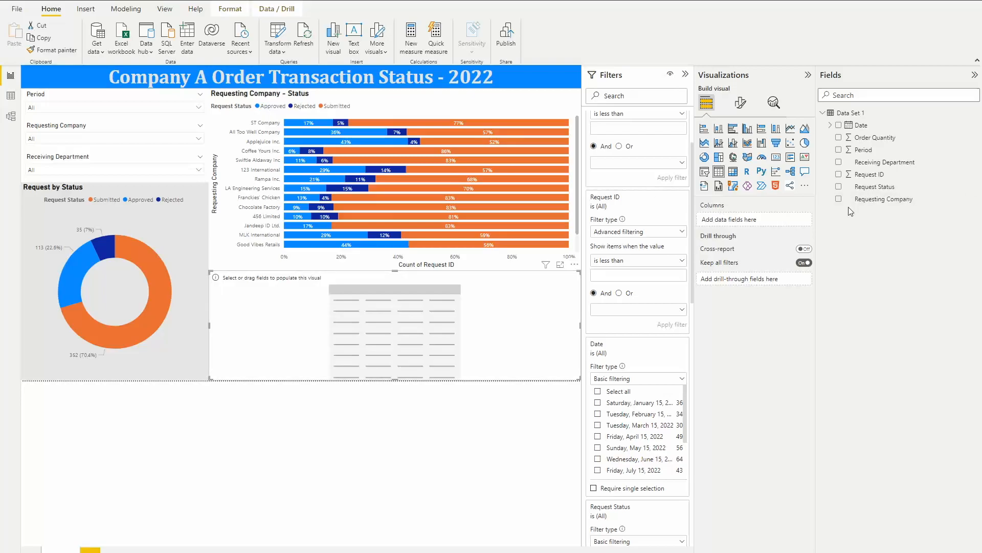
Fill the table with the Receiving Department, Requesting Company, Order Quantity and Period columns
{"action": "left_click", "coordinate": [839, 174]}
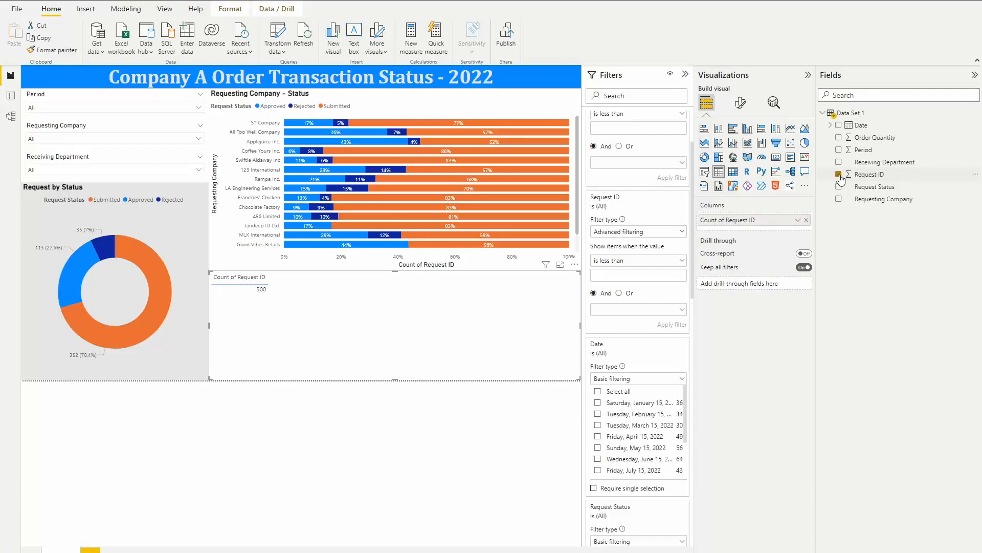
{"action": "left_click", "coordinate": [839, 175]}
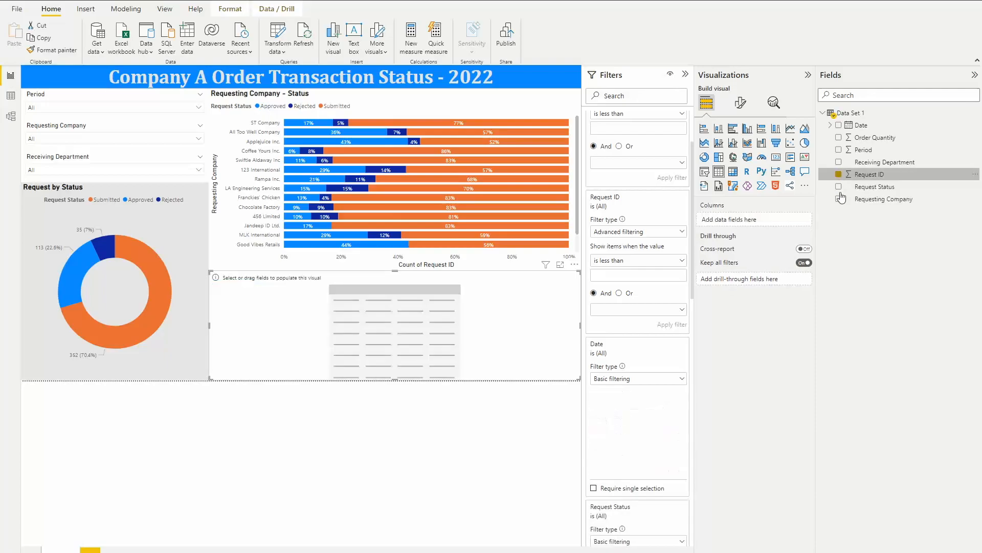
{"action": "left_click", "coordinate": [839, 162]}
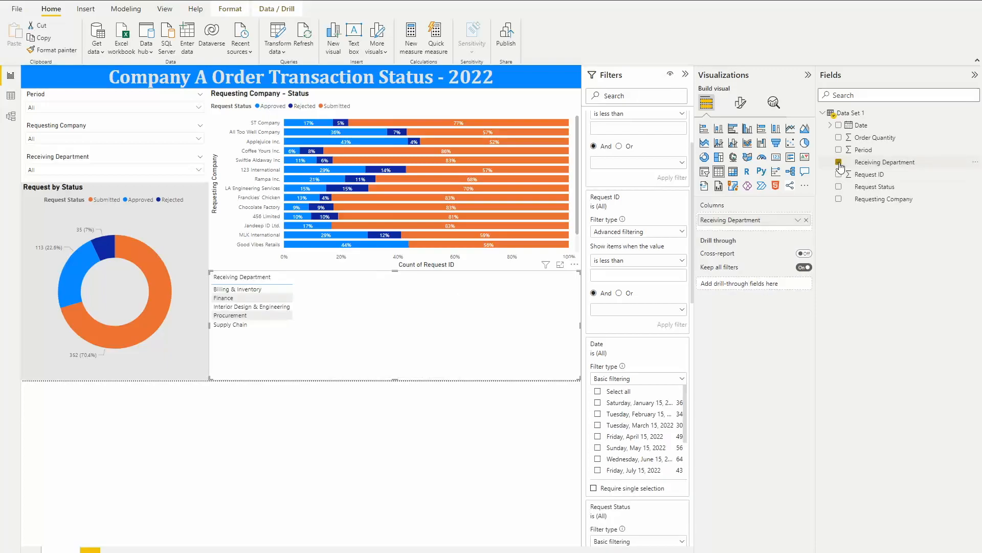
{"action": "left_click", "coordinate": [839, 200]}
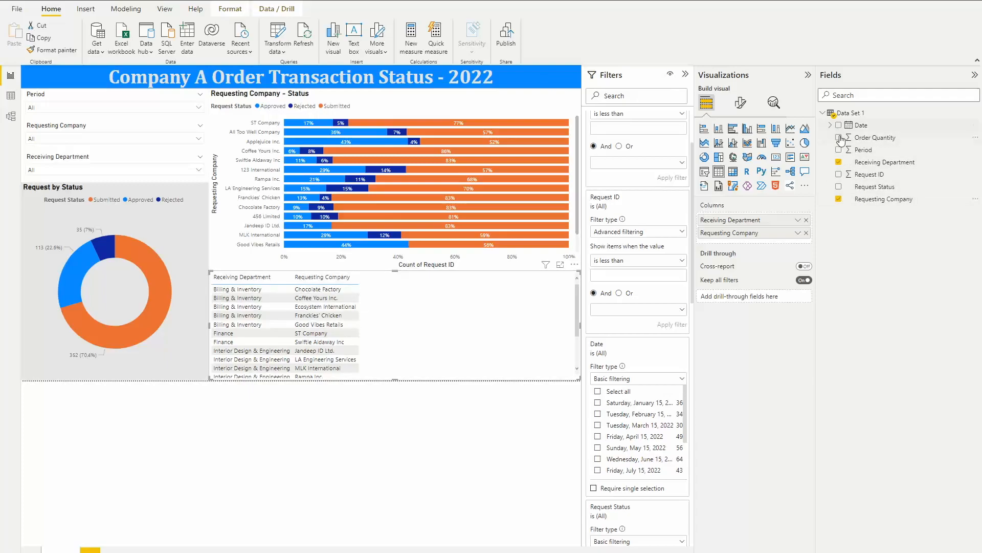
{"action": "left_click", "coordinate": [839, 150]}
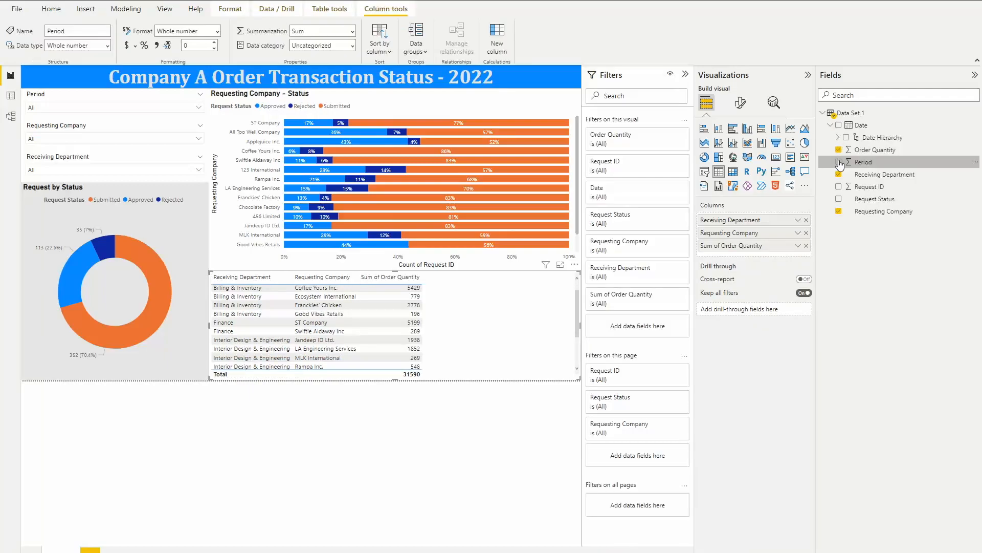
{"action": "left_click", "coordinate": [839, 163]}
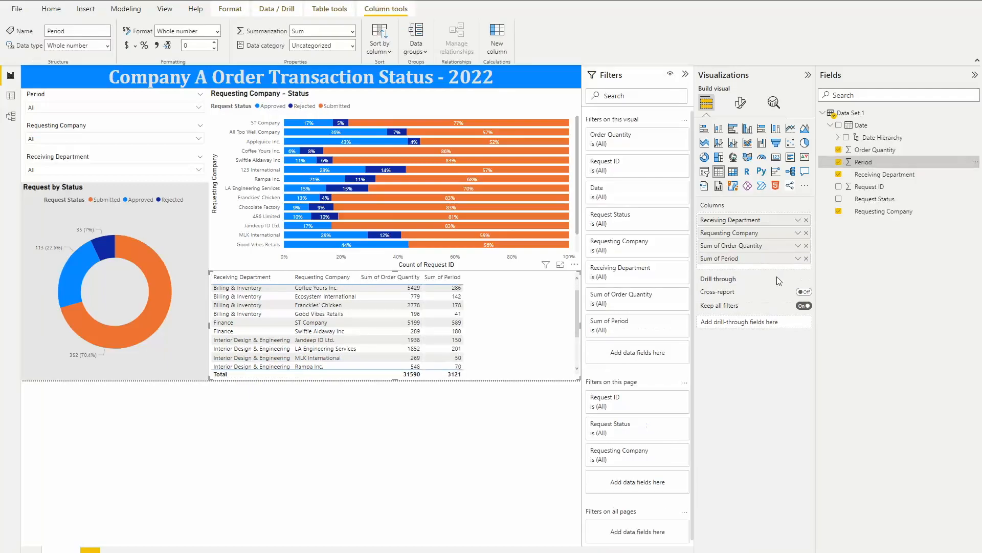
Move Period to the first column of the table and set it to Don't summarize
{"action": "left_click", "coordinate": [798, 260]}
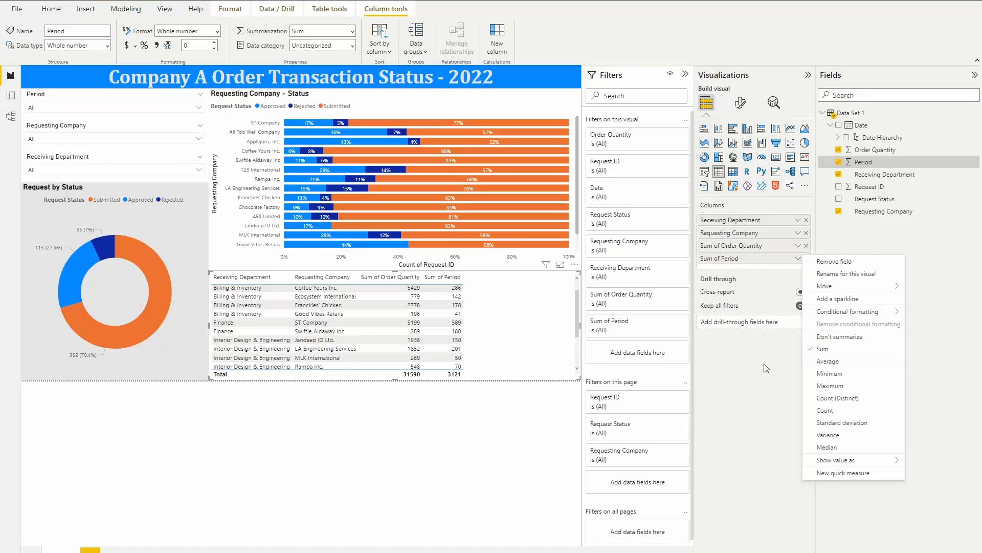
{"action": "left_click", "coordinate": [766, 367]}
{"action": "left_click_drag", "start_coordinate": [791, 260], "coordinate": [785, 219]}
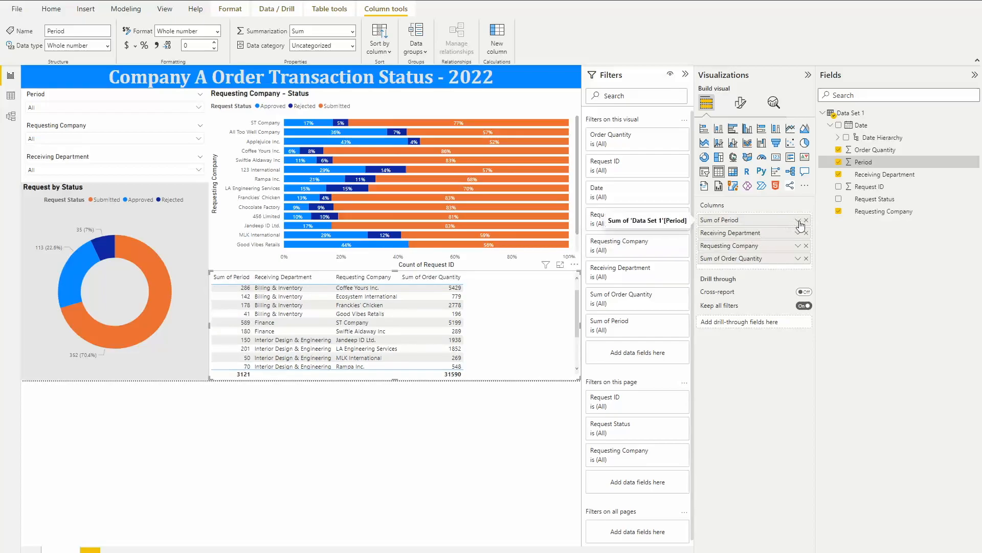
{"action": "left_click", "coordinate": [797, 221]}
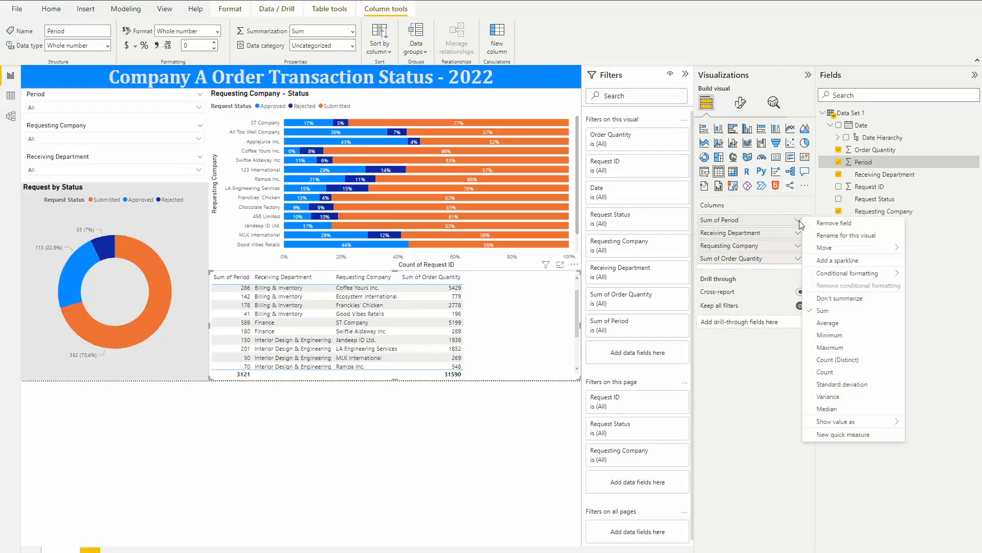
{"action": "left_click", "coordinate": [818, 299]}
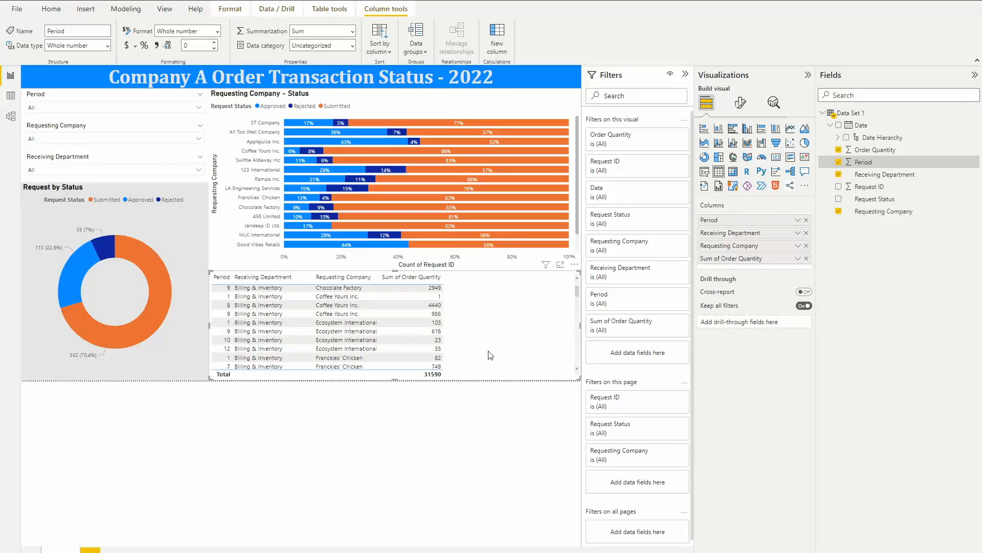
Sort the table by Period in ascending order
{"action": "scroll", "coordinate": [340, 321], "scroll_direction": "up", "scroll_amount": 1}
{"action": "scroll", "coordinate": [340, 320], "scroll_direction": "down", "scroll_amount": 4}
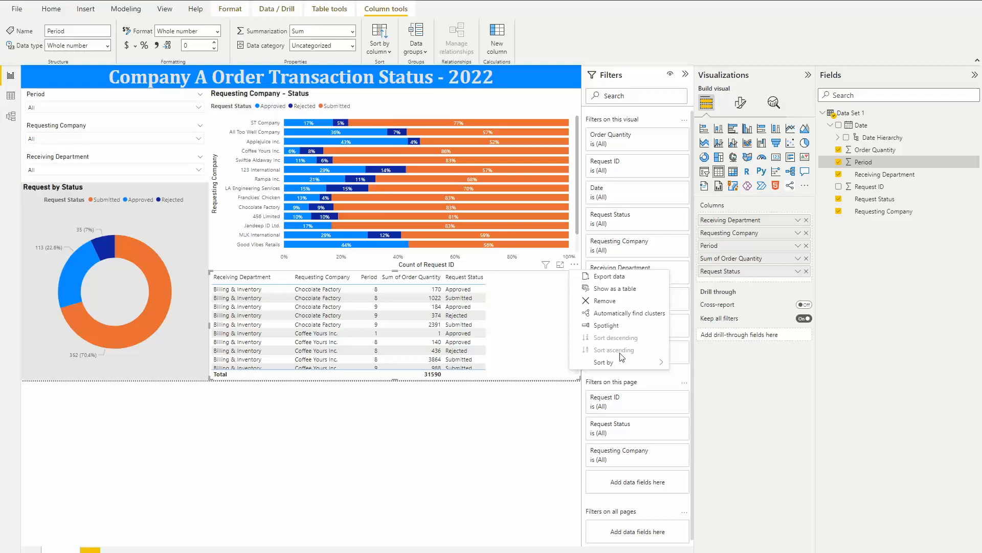
{"action": "mouse_move", "coordinate": [621, 361]}
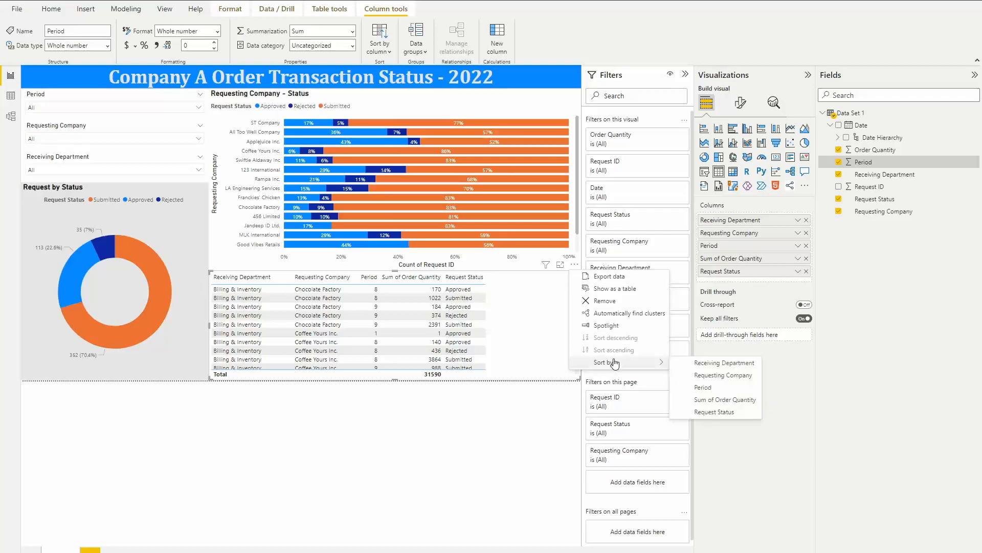
{"action": "left_click", "coordinate": [702, 390]}
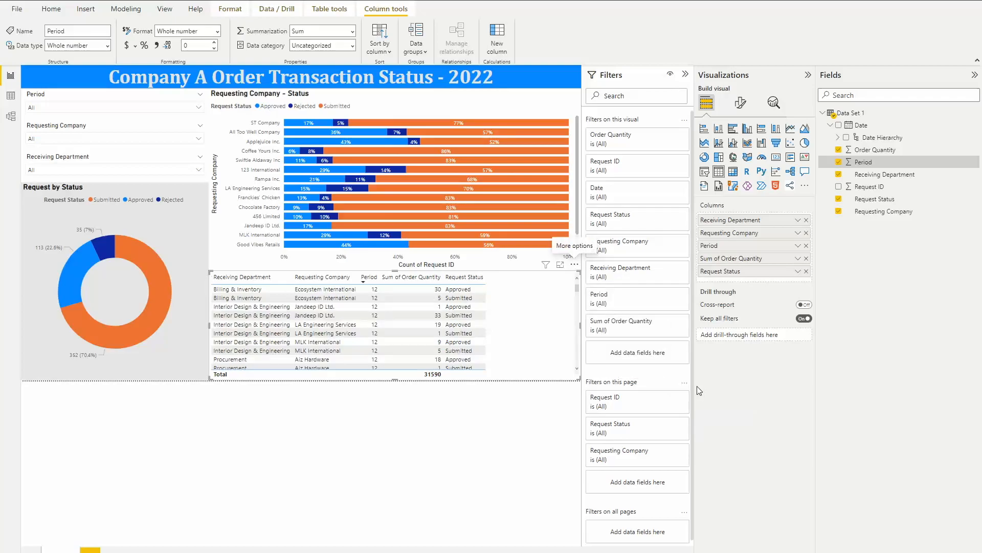
{"action": "left_click", "coordinate": [574, 264]}
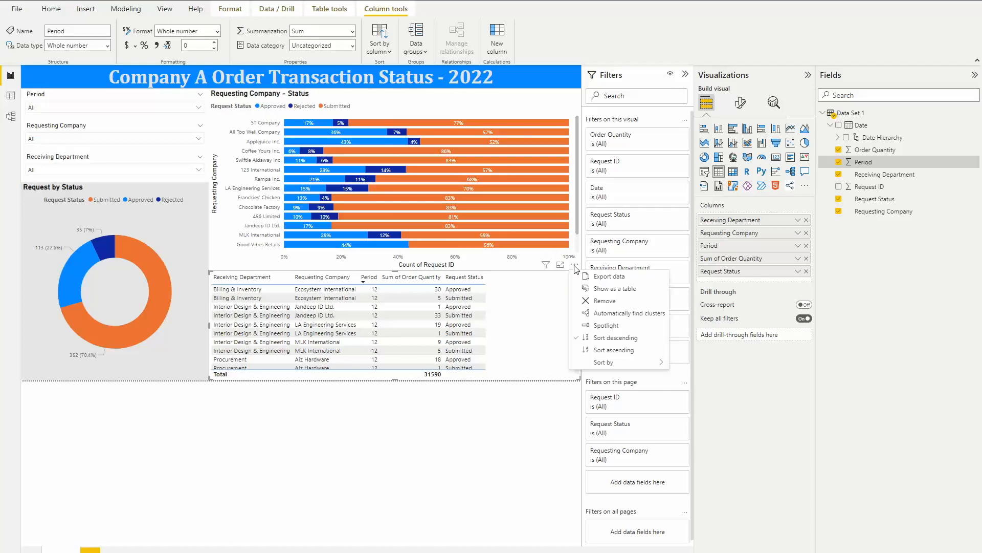
{"action": "left_click", "coordinate": [622, 351]}
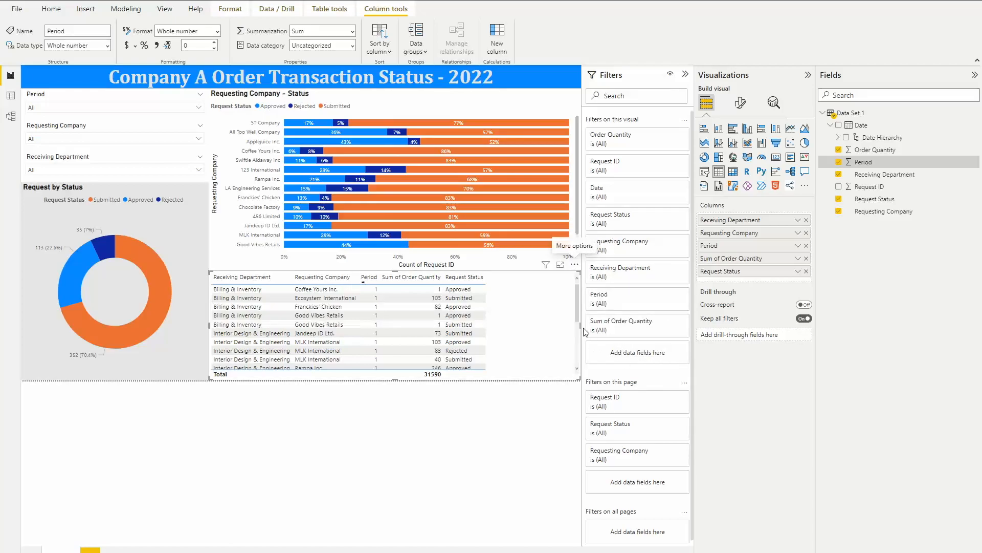
{"action": "mouse_move", "coordinate": [577, 288]}
{"action": "left_mouse_down"}
{"action": "mouse_move", "coordinate": [571, 366]}
{"action": "mouse_move", "coordinate": [577, 281]}
{"action": "left_mouse_up"}
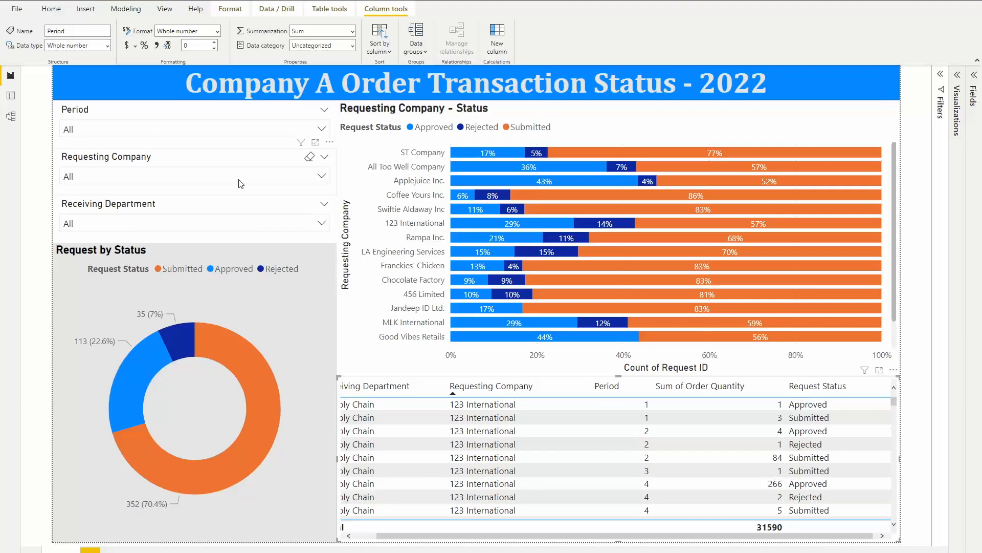
Filter the report to periods 1, 2 and 3 with the Period slicer
{"action": "left_click", "coordinate": [323, 130]}
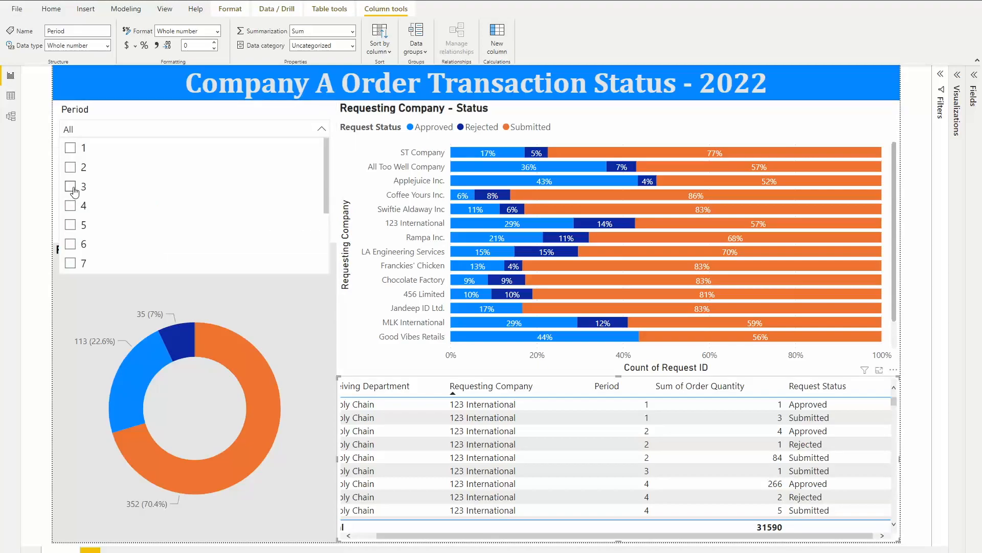
{"action": "left_click", "coordinate": [72, 149]}
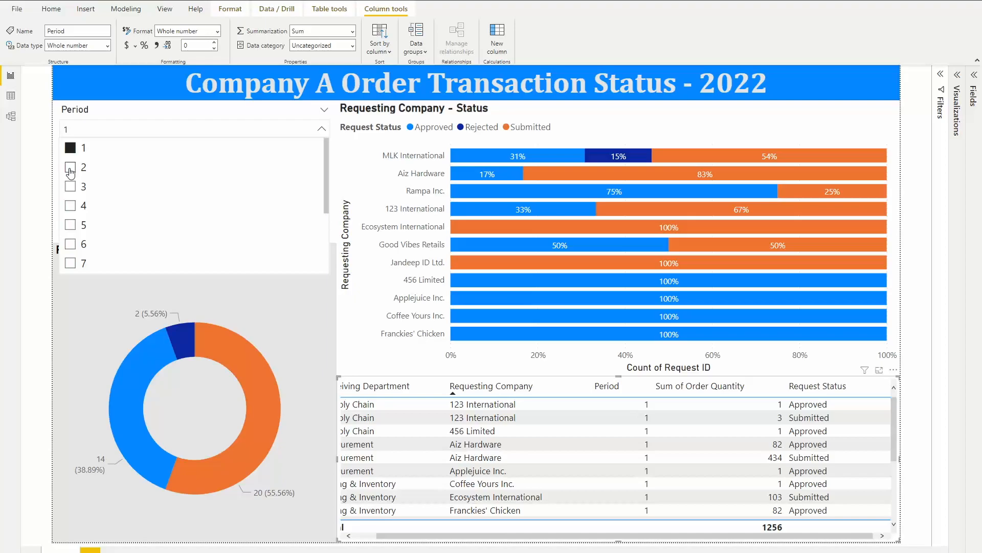
{"action": "left_click", "coordinate": [71, 170]}
{"action": "left_click", "coordinate": [71, 187]}
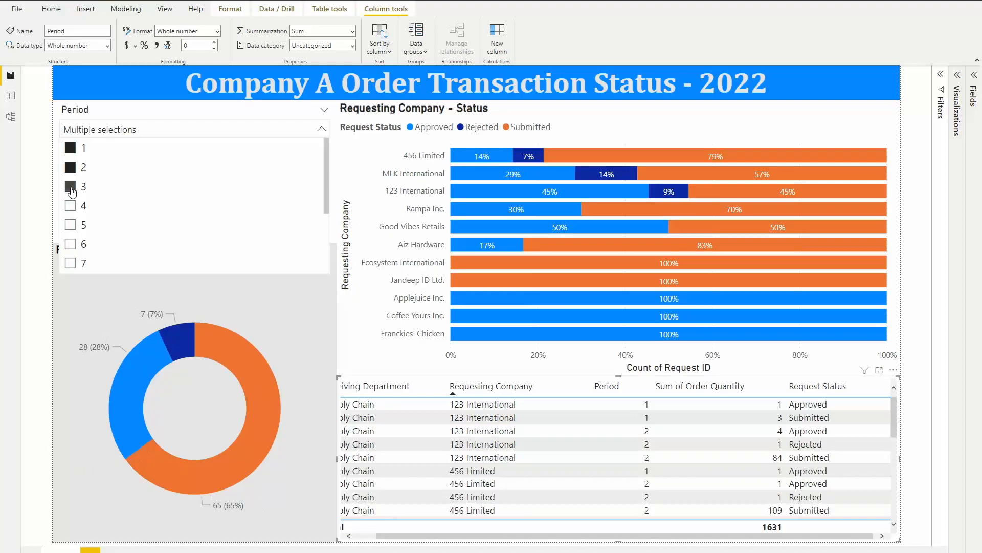
Filter the report to 123 International with the Requesting Company slicer and bring the table's Receiving Department column fully into view
{"action": "left_click", "coordinate": [39, 183]}
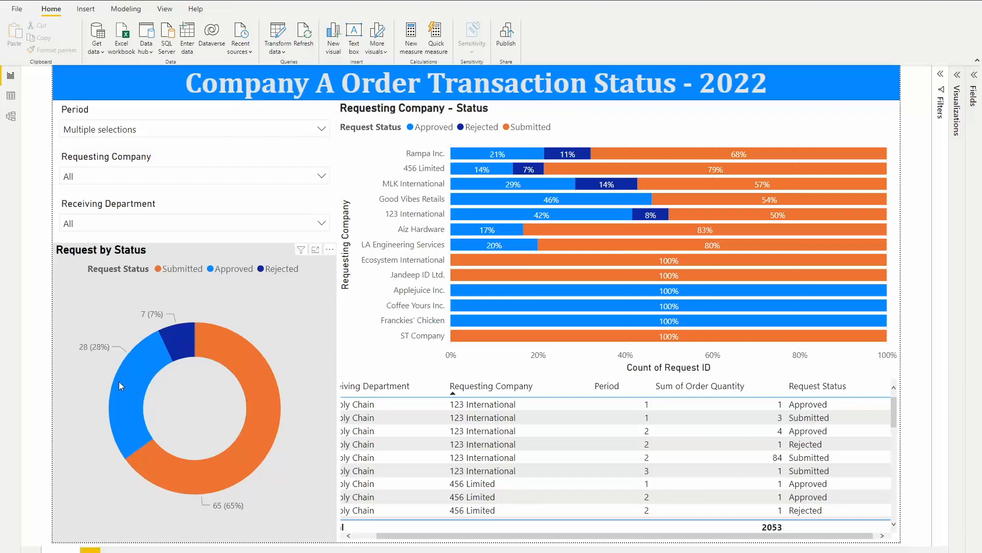
{"action": "left_click", "coordinate": [318, 179]}
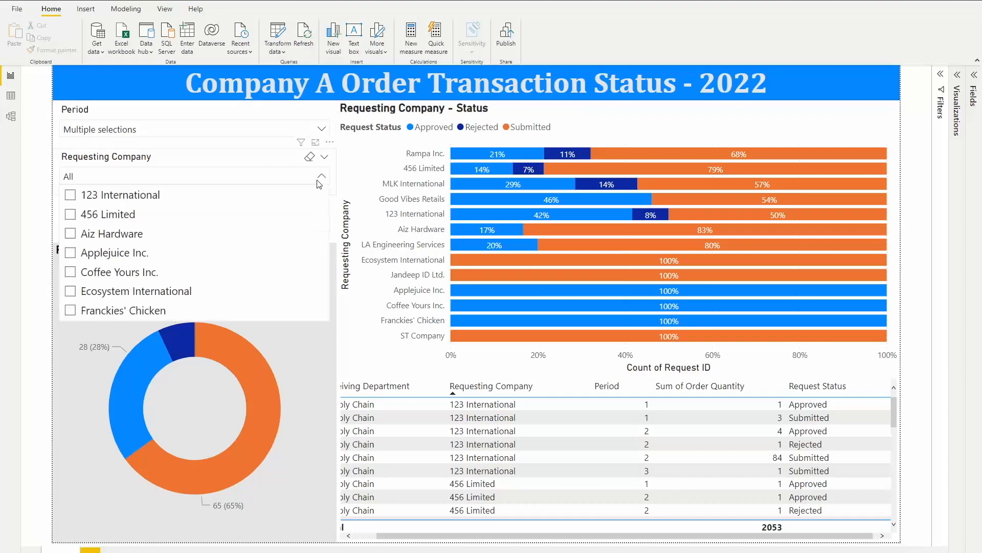
{"action": "left_click", "coordinate": [116, 202]}
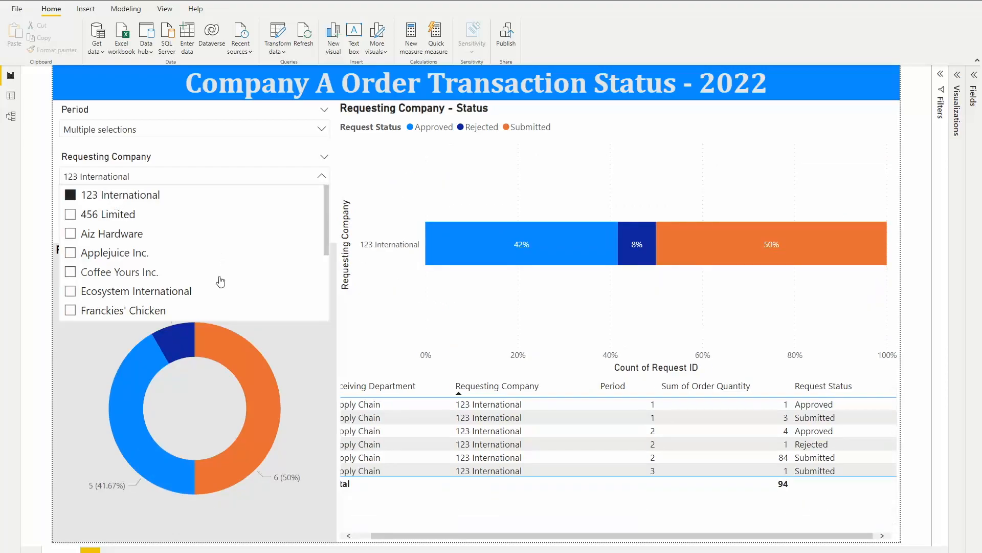
{"action": "left_click", "coordinate": [303, 342]}
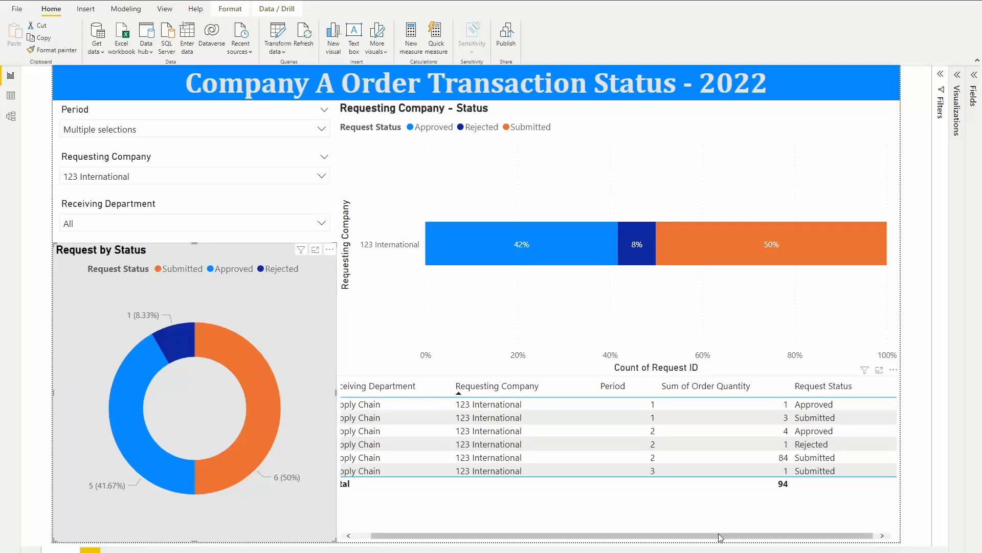
{"action": "left_click_drag", "start_coordinate": [765, 535], "coordinate": [683, 540]}
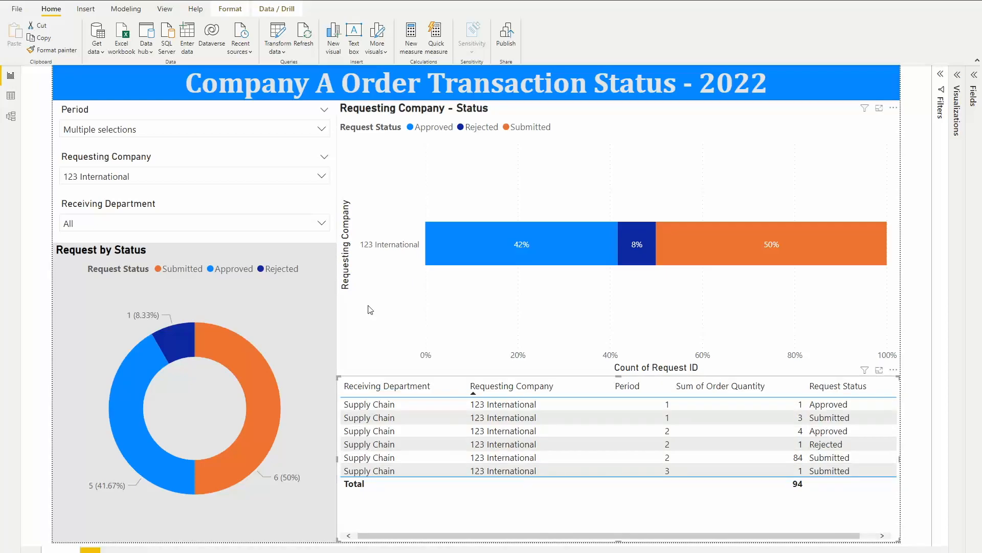
Remove the 123 International selection from the Requesting Company slicer
{"action": "left_click", "coordinate": [307, 176]}
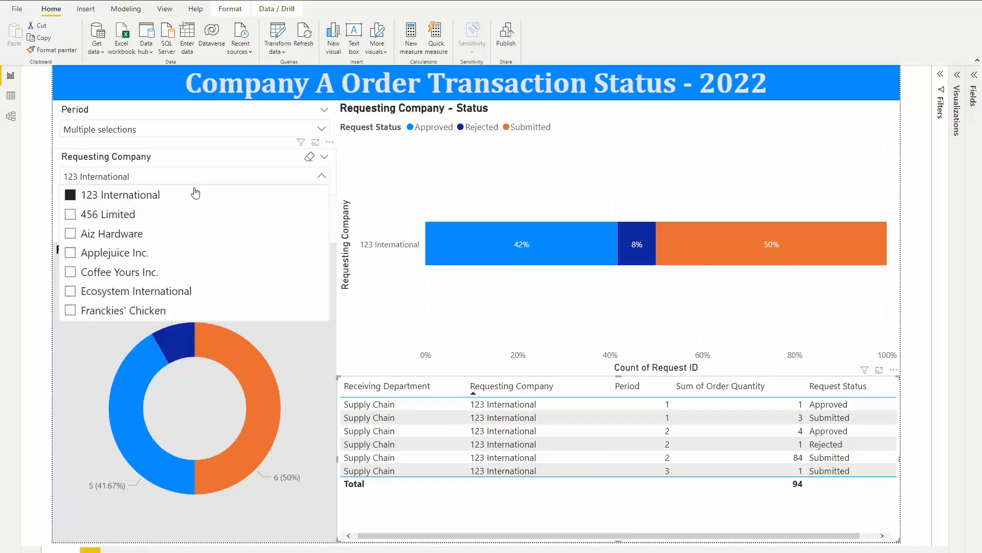
{"action": "left_click", "coordinate": [72, 199]}
{"action": "left_click", "coordinate": [279, 346]}
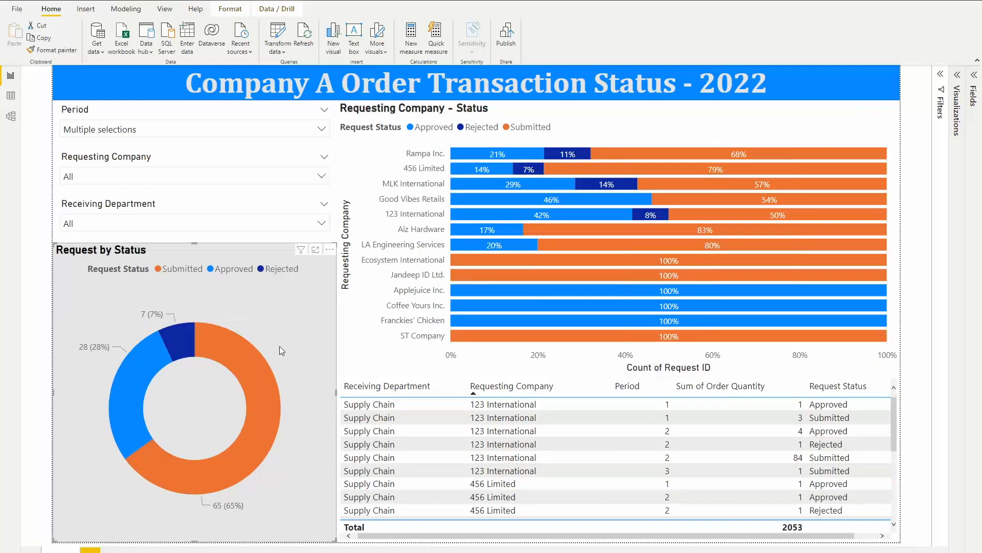
Filter the report to the Procurement department with the Receiving Department slicer
{"action": "left_click", "coordinate": [298, 223]}
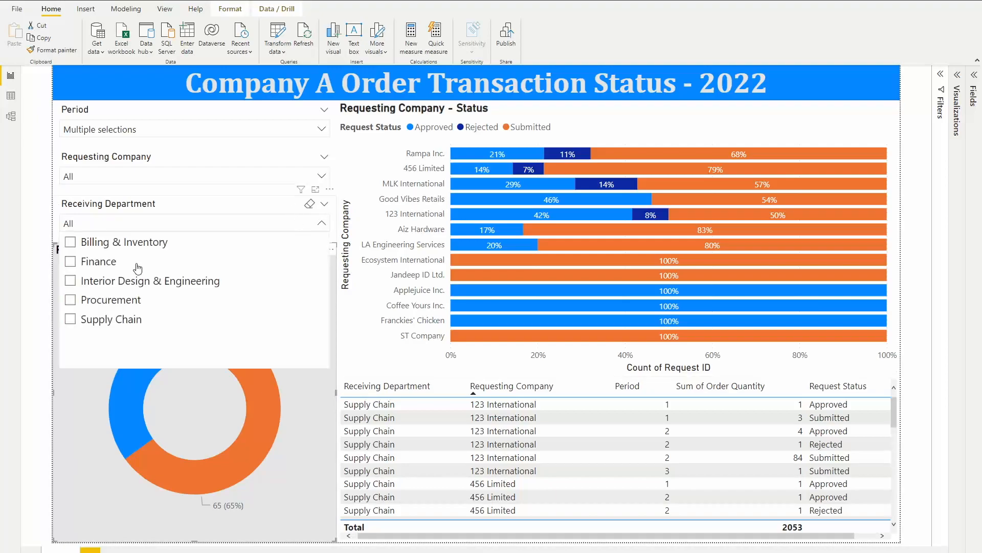
{"action": "left_click", "coordinate": [100, 305]}
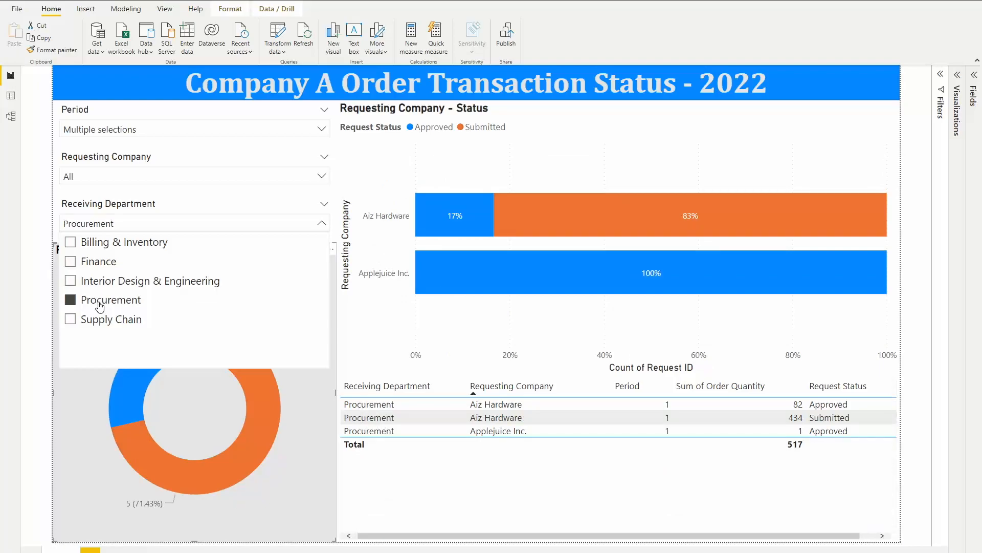
{"action": "left_click", "coordinate": [323, 423]}
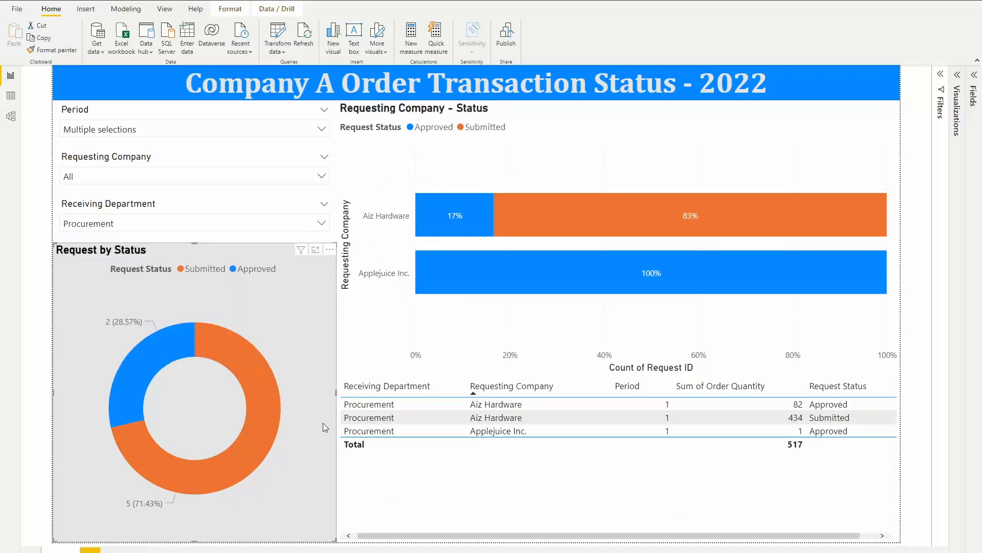
Clear all selections in the Period and Receiving Department slicers
{"action": "left_click", "coordinate": [77, 128]}
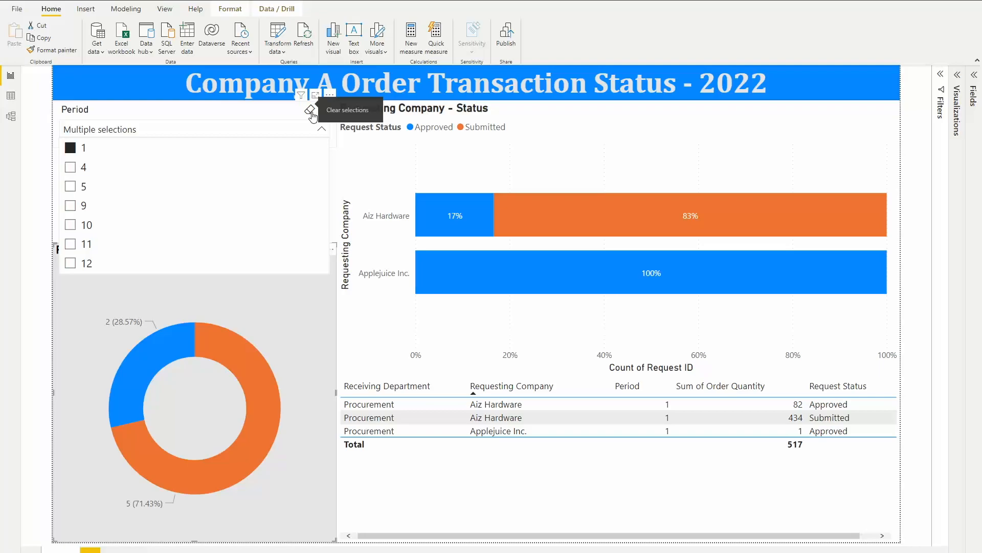
{"action": "left_click", "coordinate": [311, 111]}
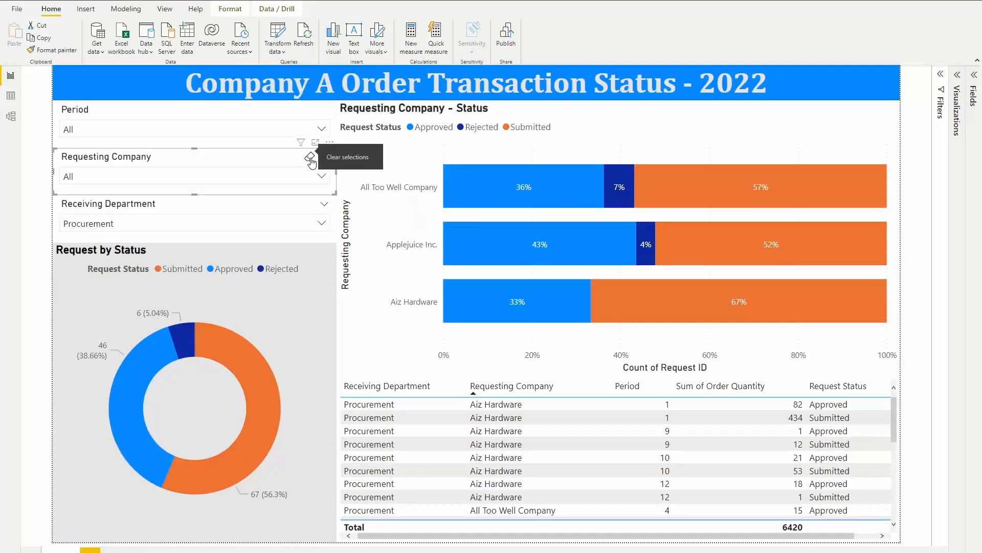
{"action": "left_click", "coordinate": [309, 211]}
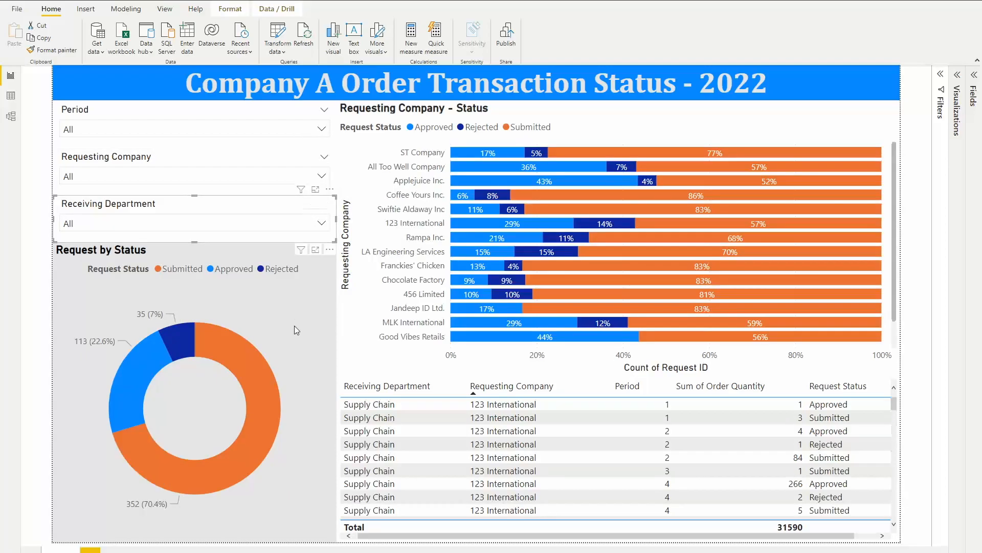
{"action": "left_click_drag", "start_coordinate": [892, 165], "coordinate": [900, 228]}
{"action": "left_click_drag", "start_coordinate": [449, 536], "coordinate": [468, 536]}
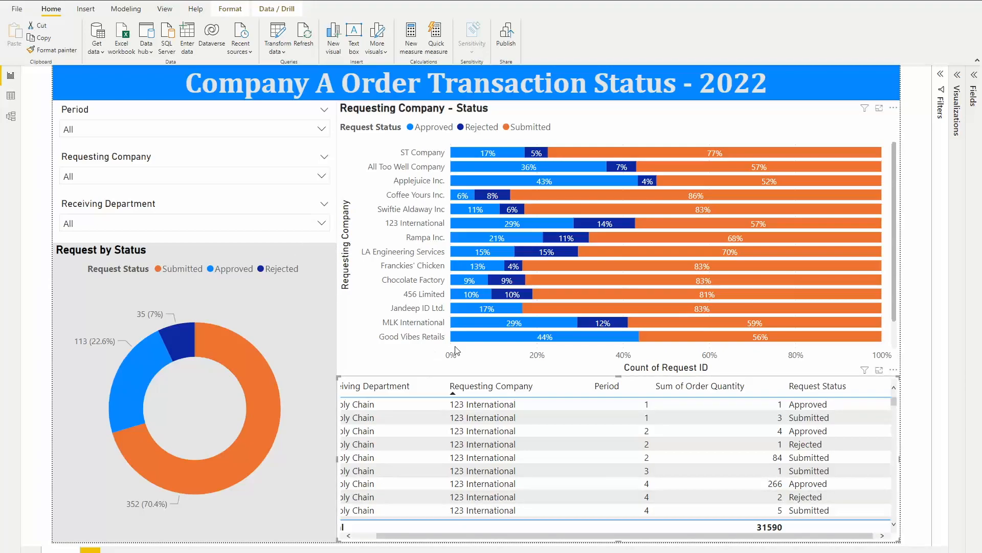
{"action": "mouse_move", "coordinate": [493, 340]}
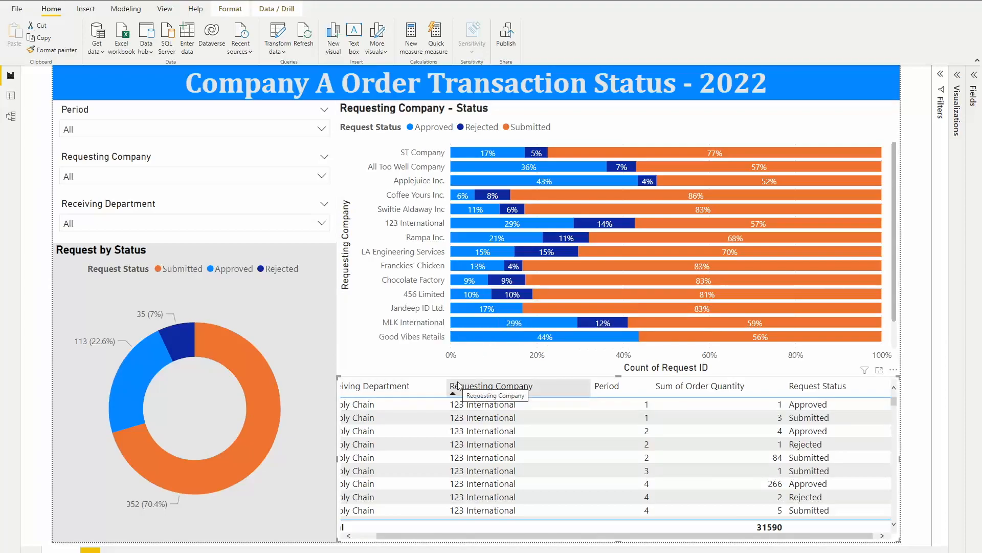